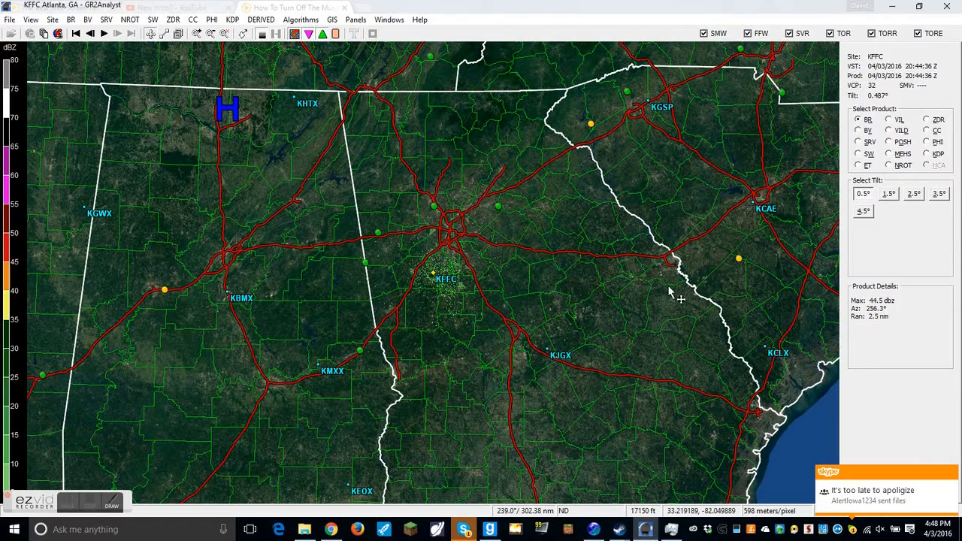
- Switch the radar site from KFFC Atlanta to KMHX Morehead City, NC
{"action": "left_click_drag", "start_coordinate": [680, 297], "coordinate": [382, 369]}
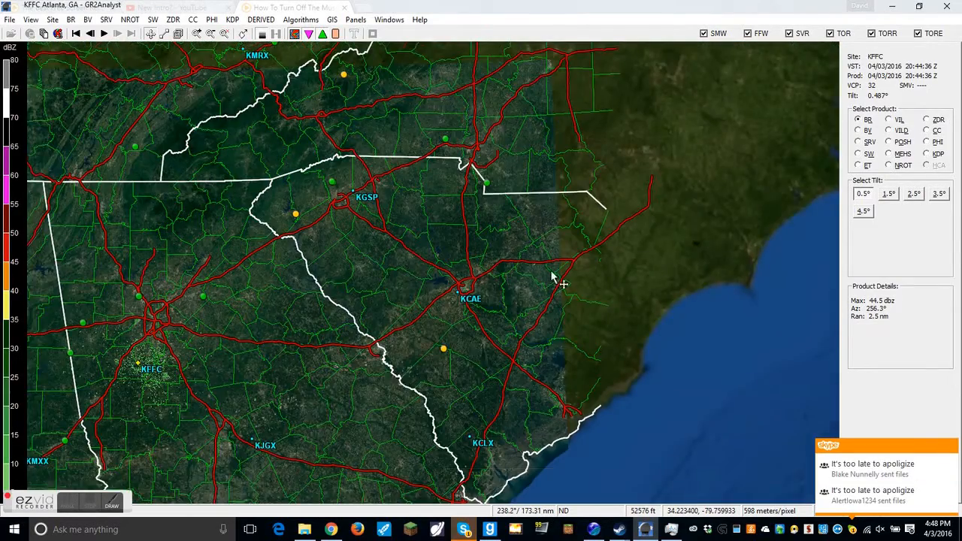
{"action": "left_click_drag", "start_coordinate": [556, 275], "coordinate": [391, 350]}
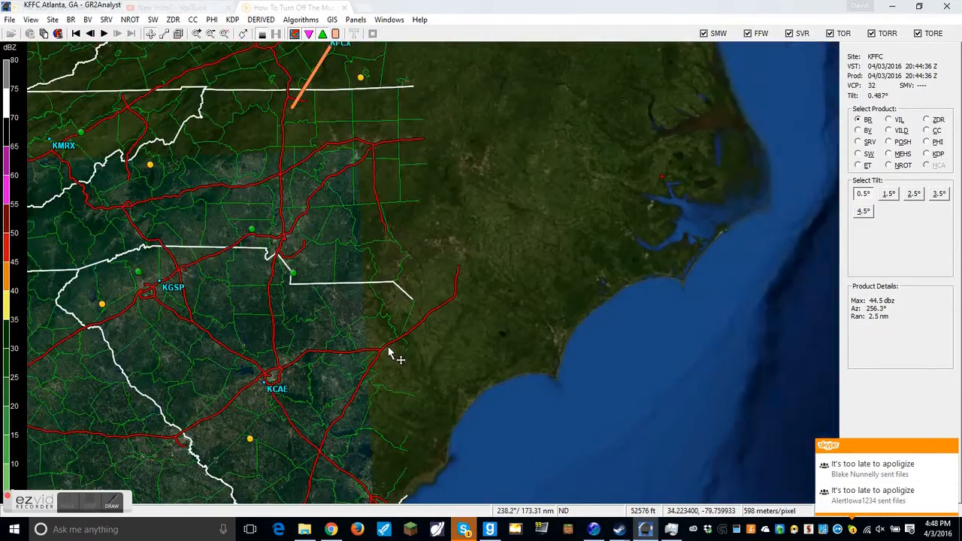
{"action": "left_click", "coordinate": [30, 19]}
{"action": "left_click", "coordinate": [70, 33]}
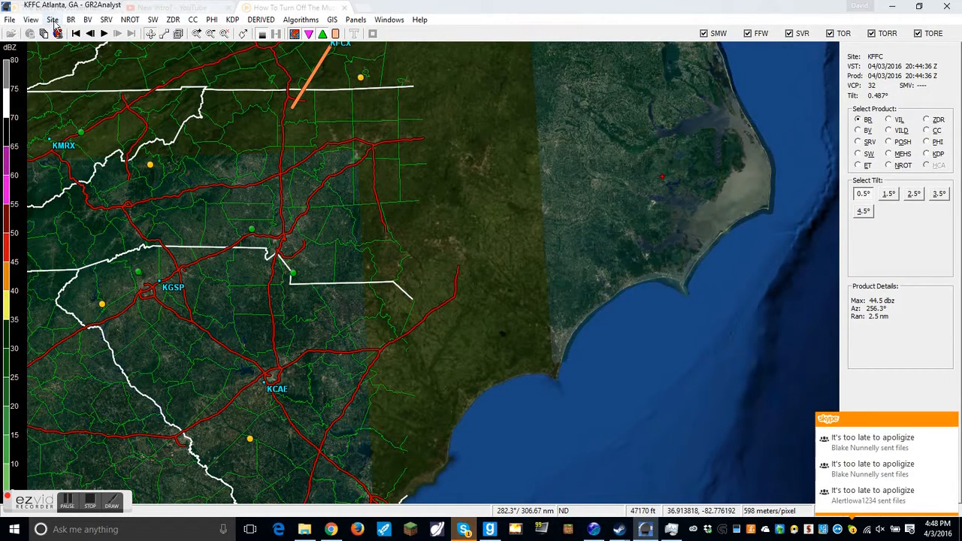
{"action": "left_click", "coordinate": [52, 20]}
{"action": "left_click", "coordinate": [75, 91]}
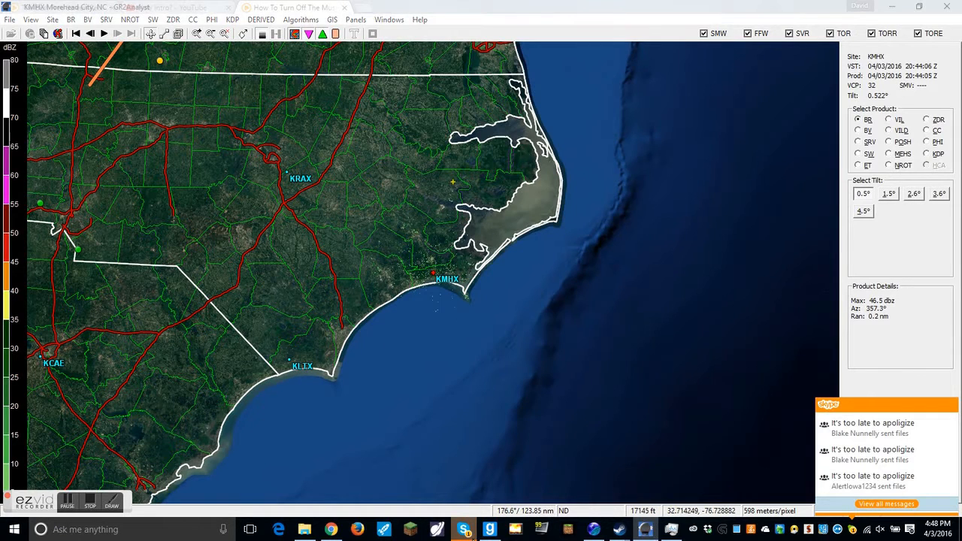
- Switch to Skype and clear the group conversation's message notifications, returning to the radar map
{"action": "left_click", "coordinate": [464, 528]}
{"action": "left_click", "coordinate": [385, 118]}
{"action": "left_click", "coordinate": [406, 155]}
{"action": "left_click", "coordinate": [326, 202]}
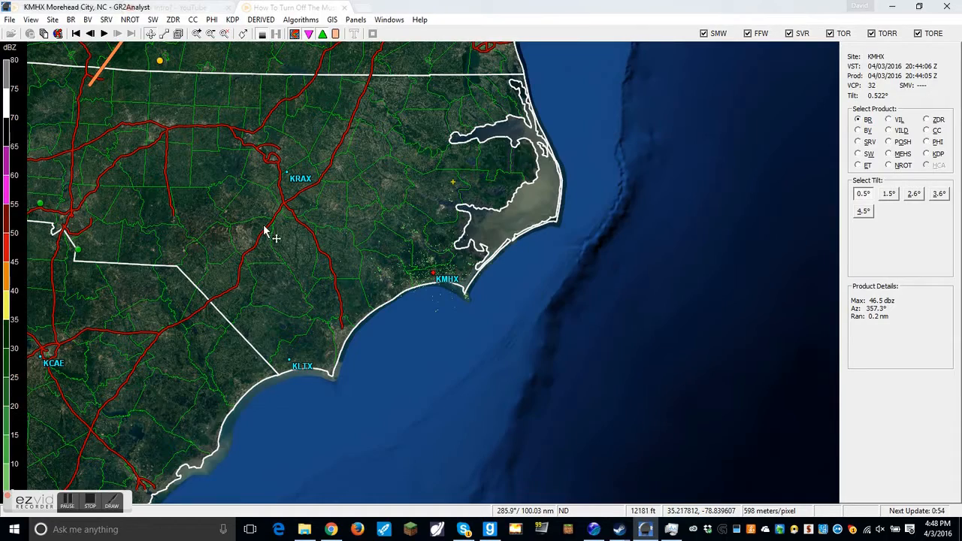
- Examine the KMHX radar coverage across eastern North Carolina and southern Virginia
{"action": "scroll", "coordinate": [440, 269], "scroll_direction": "up", "scroll_amount": 3}
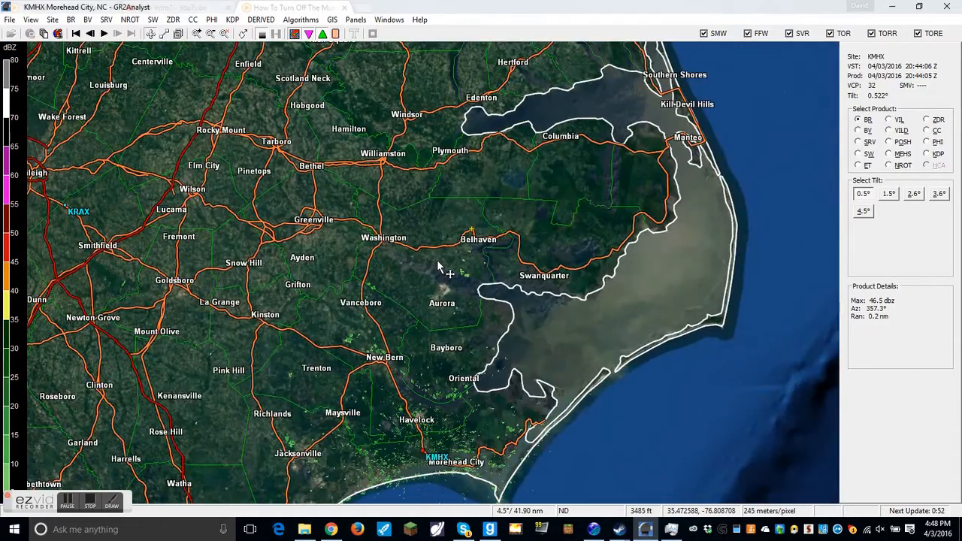
{"action": "scroll", "coordinate": [440, 268], "scroll_direction": "down", "scroll_amount": 3}
{"action": "scroll", "coordinate": [439, 336], "scroll_direction": "up", "scroll_amount": 2}
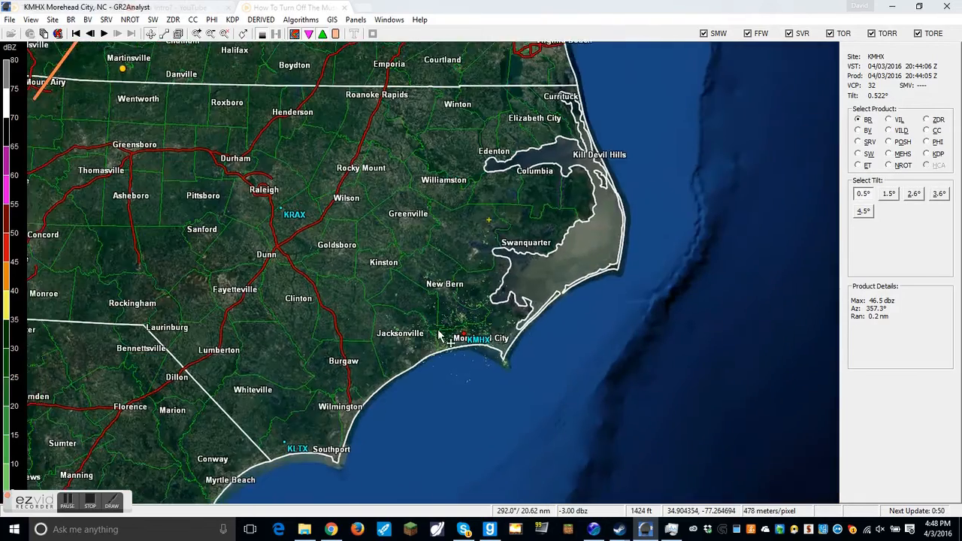
{"action": "scroll", "coordinate": [439, 336], "scroll_direction": "down", "scroll_amount": 2}
{"action": "scroll", "coordinate": [362, 287], "scroll_direction": "up", "scroll_amount": 2}
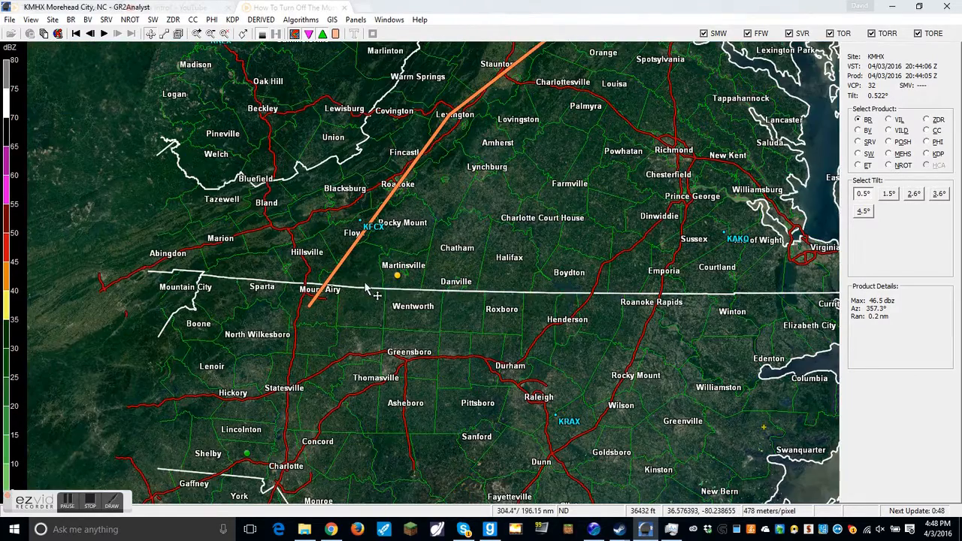
{"action": "scroll", "coordinate": [534, 338], "scroll_direction": "down", "scroll_amount": 2}
{"action": "scroll", "coordinate": [542, 339], "scroll_direction": "up", "scroll_amount": 1}
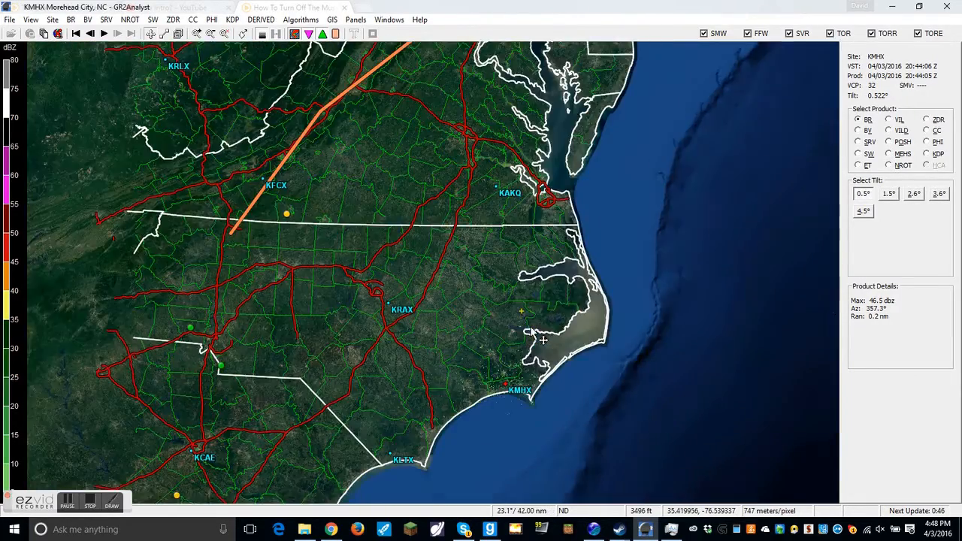
{"action": "scroll", "coordinate": [543, 340], "scroll_direction": "up", "scroll_amount": 3}
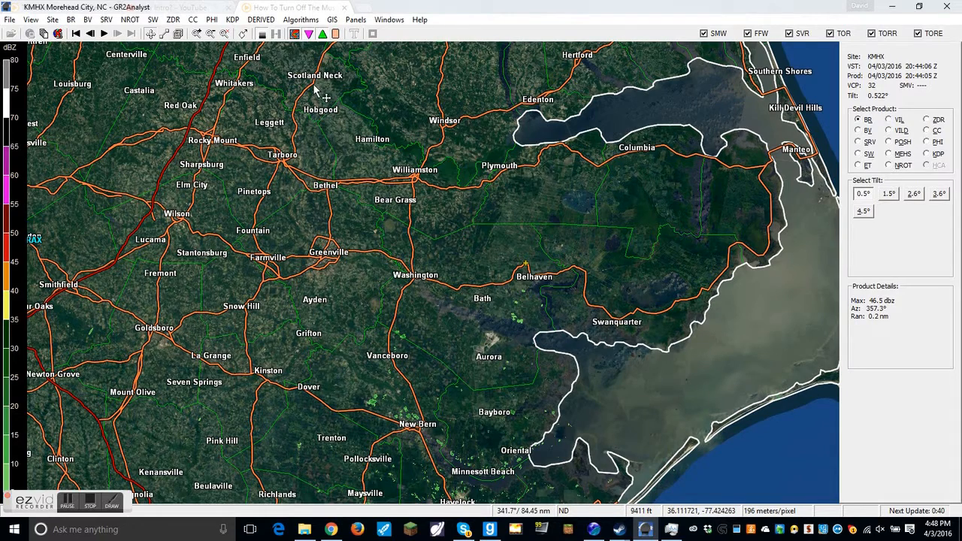
- Close the open Google Chrome window behind the radar program
{"action": "left_click", "coordinate": [331, 529]}
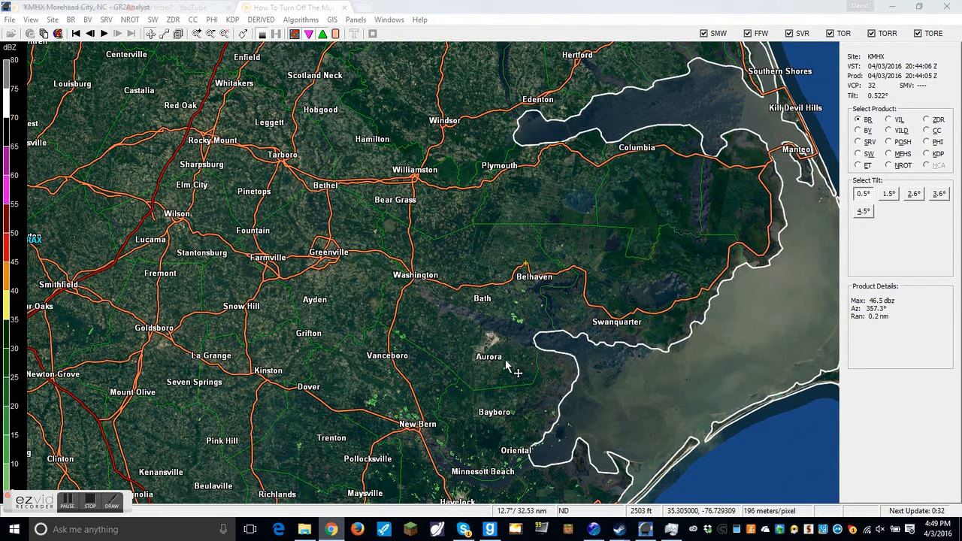
{"action": "right_click", "coordinate": [330, 528]}
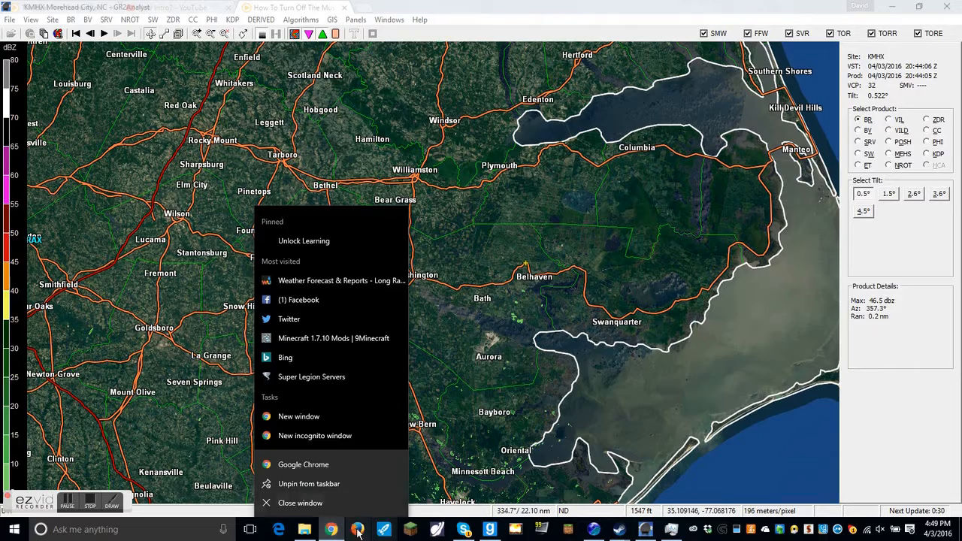
{"action": "left_click", "coordinate": [292, 508]}
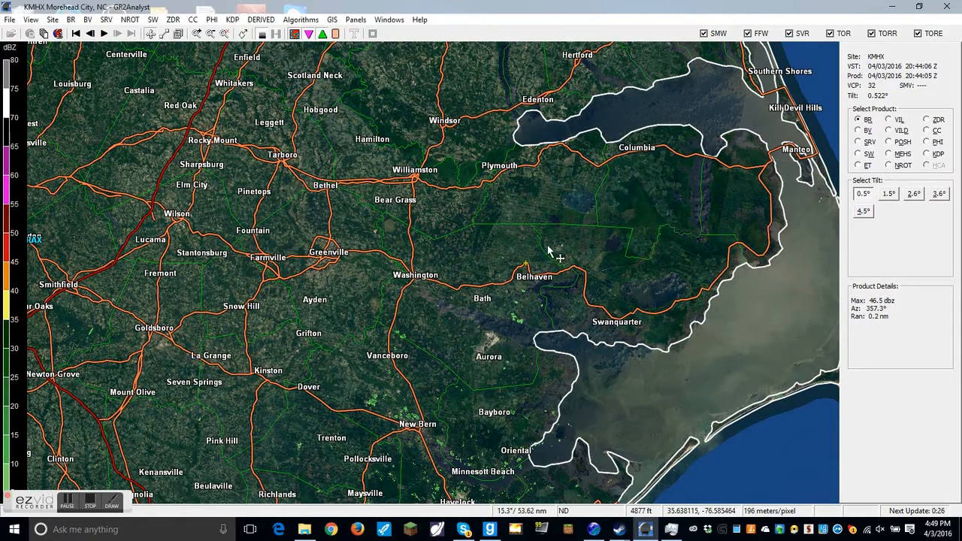
{"action": "scroll", "coordinate": [466, 187], "scroll_direction": "down", "scroll_amount": 2}
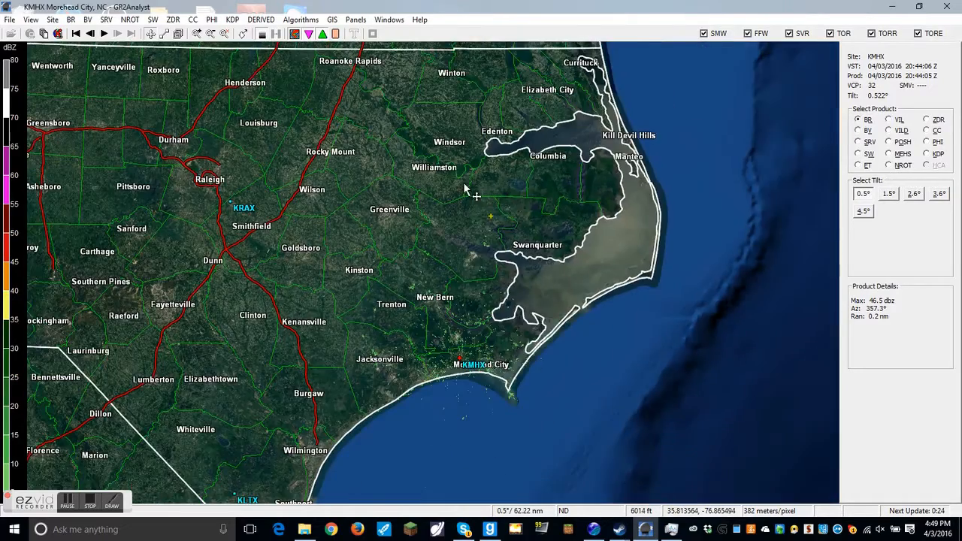
{"action": "scroll", "coordinate": [485, 279], "scroll_direction": "up", "scroll_amount": 3}
{"action": "scroll", "coordinate": [481, 281], "scroll_direction": "down", "scroll_amount": 1}
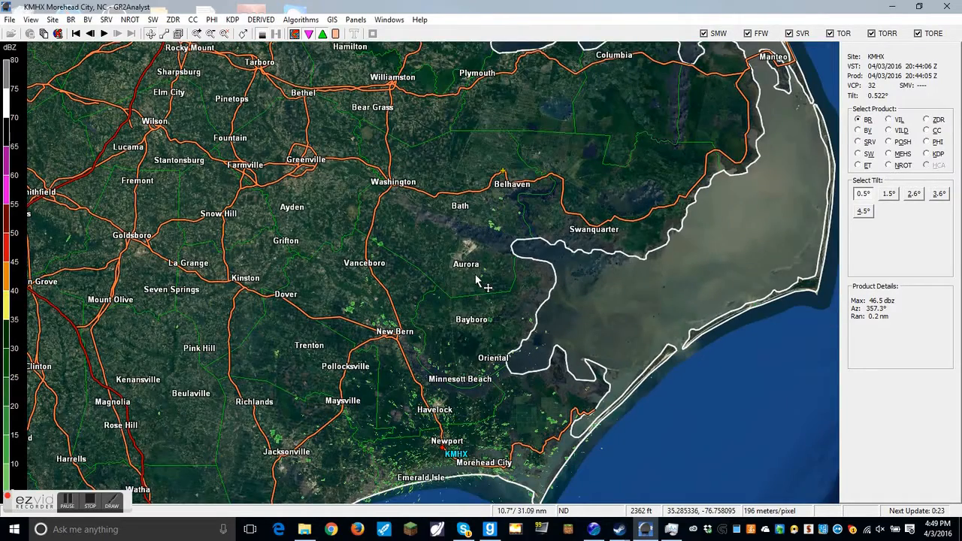
{"action": "left_click", "coordinate": [68, 502]}
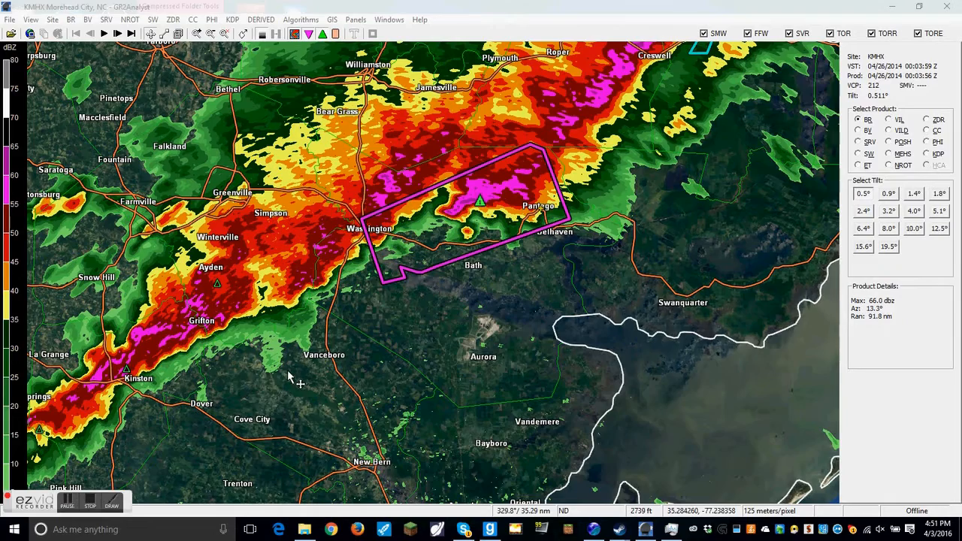
- Examine the base reflectivity of the warned storm between Washington, Pinetown, Pantego and Belhaven
{"action": "left_click_drag", "start_coordinate": [489, 318], "coordinate": [508, 366]}
{"action": "scroll", "coordinate": [508, 374], "scroll_direction": "down", "scroll_amount": 4}
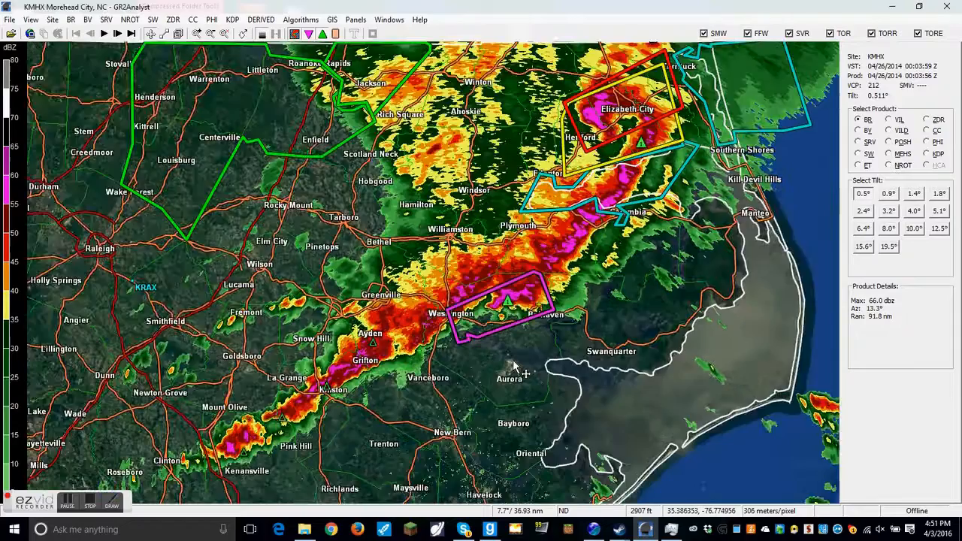
{"action": "scroll", "coordinate": [503, 347], "scroll_direction": "up", "scroll_amount": 4}
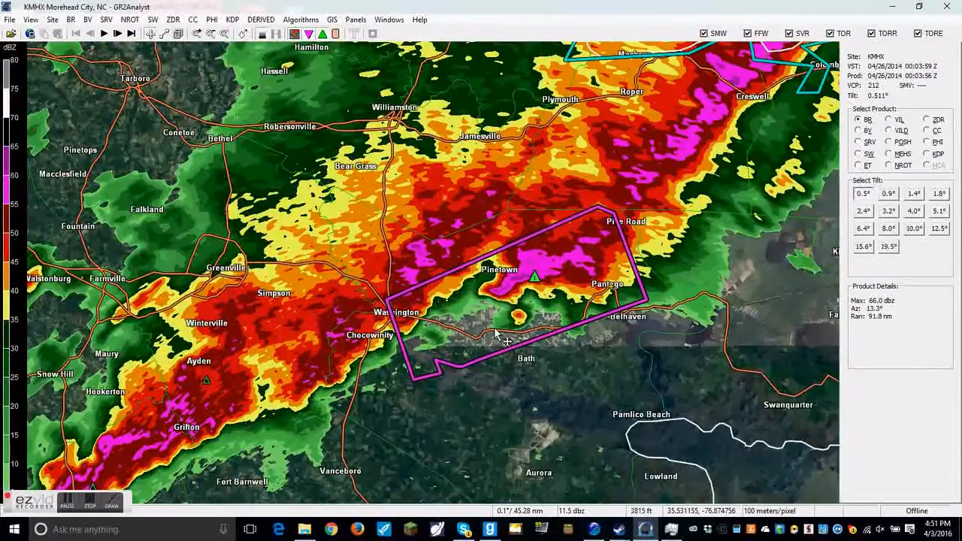
{"action": "scroll", "coordinate": [495, 330], "scroll_direction": "down", "scroll_amount": 3}
{"action": "scroll", "coordinate": [514, 318], "scroll_direction": "up", "scroll_amount": 3}
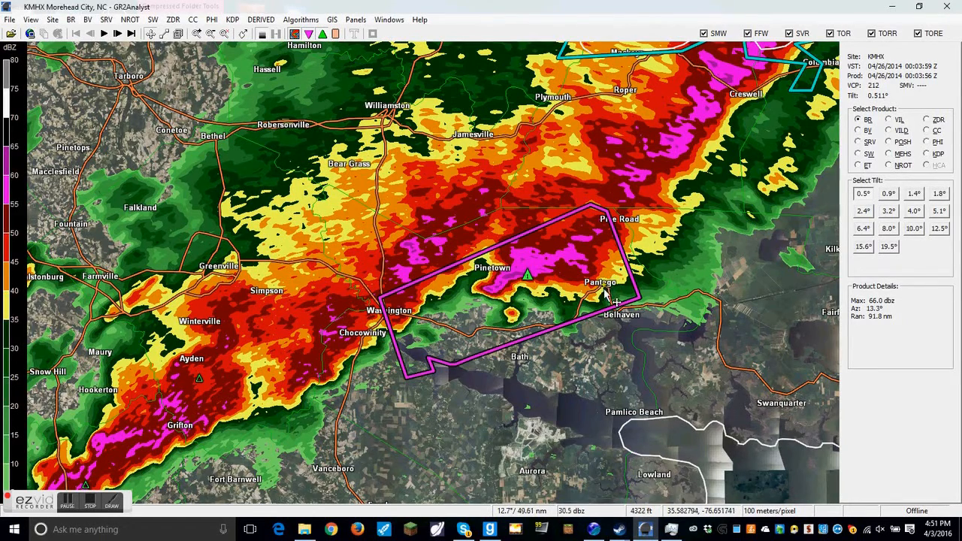
{"action": "scroll", "coordinate": [604, 287], "scroll_direction": "up", "scroll_amount": 5}
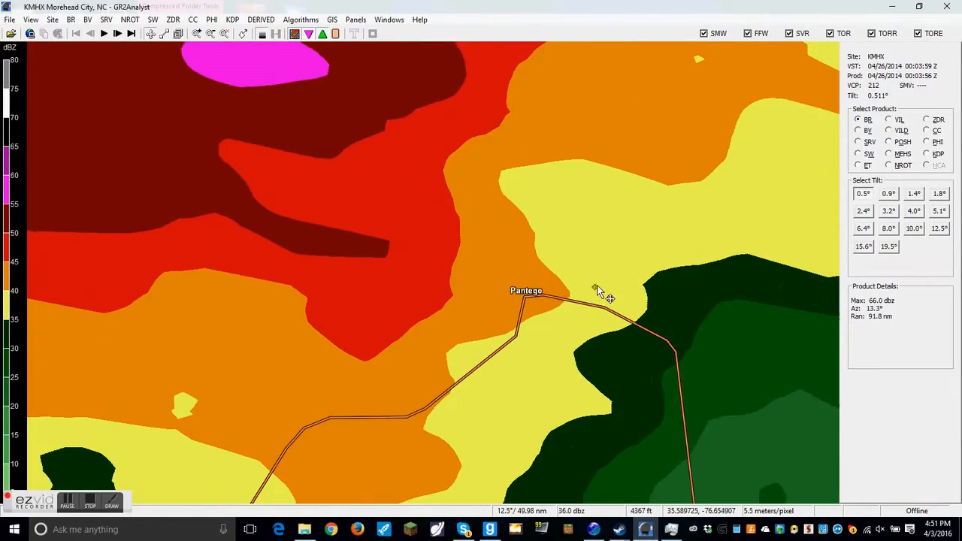
{"action": "scroll", "coordinate": [593, 316], "scroll_direction": "up", "scroll_amount": 2}
{"action": "scroll", "coordinate": [586, 304], "scroll_direction": "down", "scroll_amount": 2}
{"action": "scroll", "coordinate": [652, 264], "scroll_direction": "down", "scroll_amount": 4}
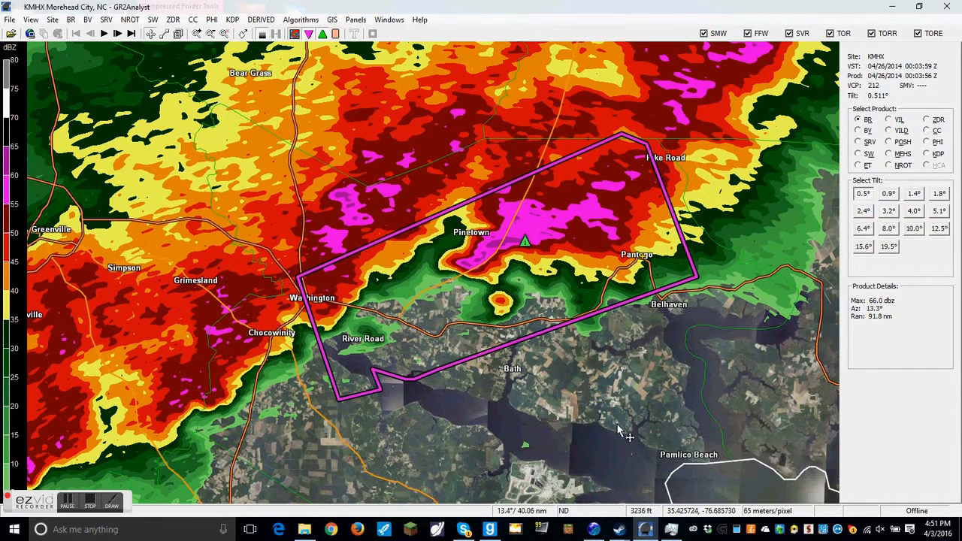
- Circle the small isolated high-reflectivity core southeast of Pinetown with red freehand strokes
{"action": "left_click", "coordinate": [113, 501]}
{"action": "left_click", "coordinate": [26, 308]}
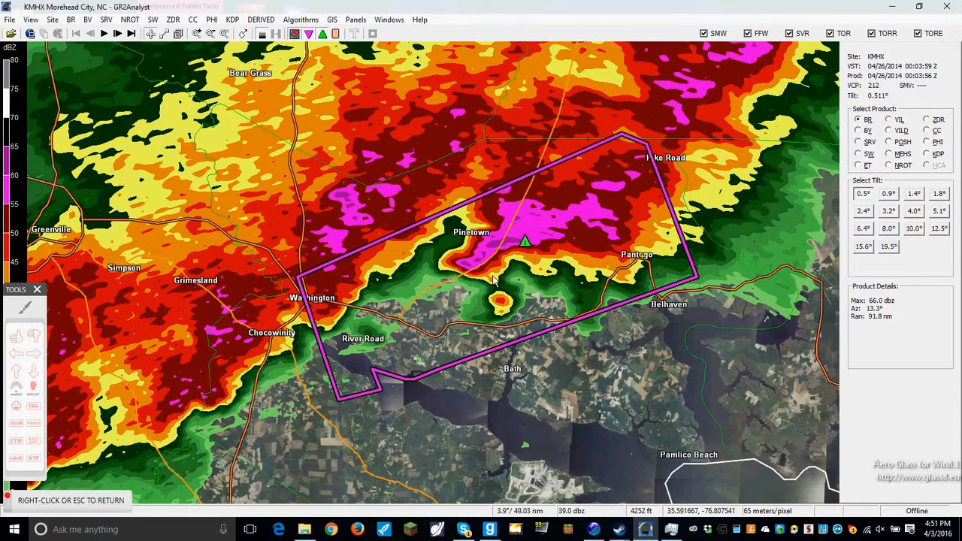
{"action": "mouse_move", "coordinate": [488, 271]}
{"action": "left_mouse_down"}
{"action": "mouse_move", "coordinate": [475, 299]}
{"action": "mouse_move", "coordinate": [519, 310]}
{"action": "mouse_move", "coordinate": [520, 293]}
{"action": "mouse_move", "coordinate": [499, 296]}
{"action": "left_mouse_up"}
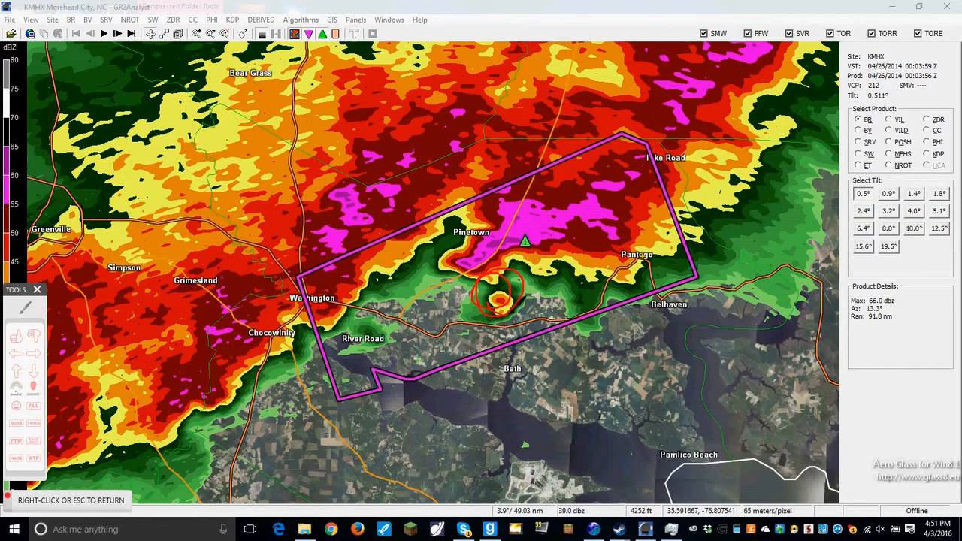
{"action": "mouse_move", "coordinate": [480, 297]}
{"action": "left_mouse_down"}
{"action": "mouse_move", "coordinate": [546, 276]}
{"action": "mouse_move", "coordinate": [486, 314]}
{"action": "left_mouse_up"}
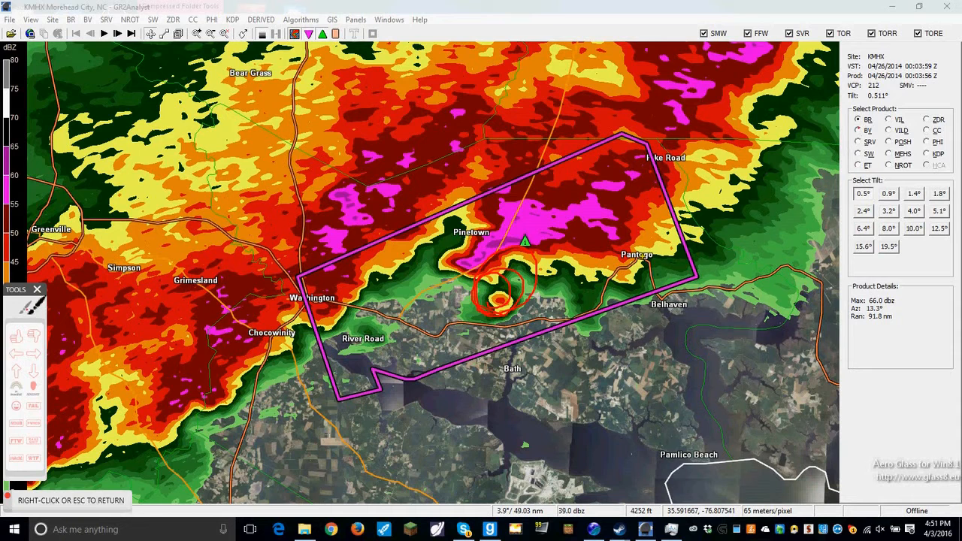
{"action": "right_click", "coordinate": [307, 281]}
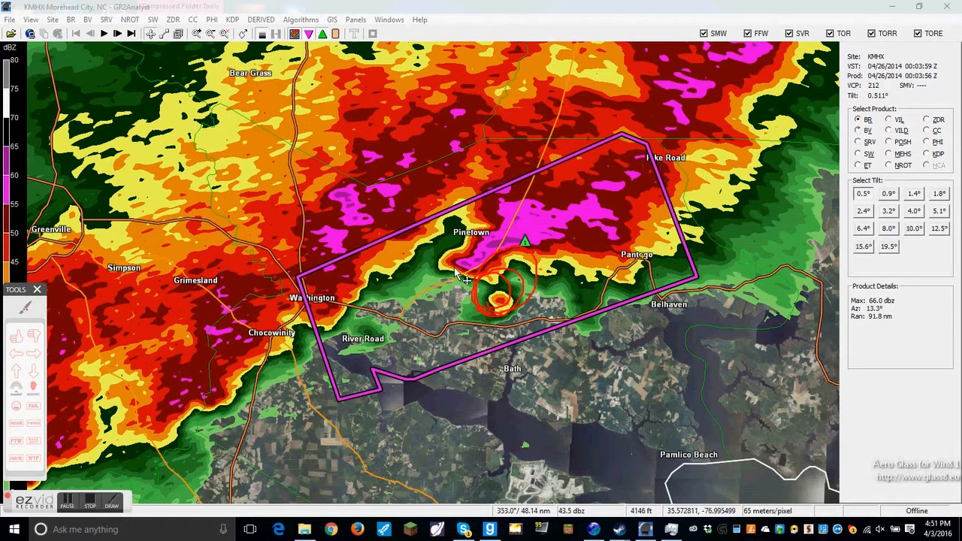
- Display base velocity (BV) and circle the velocity couplet southeast of Pinetown in red freehand
{"action": "left_click", "coordinate": [857, 130]}
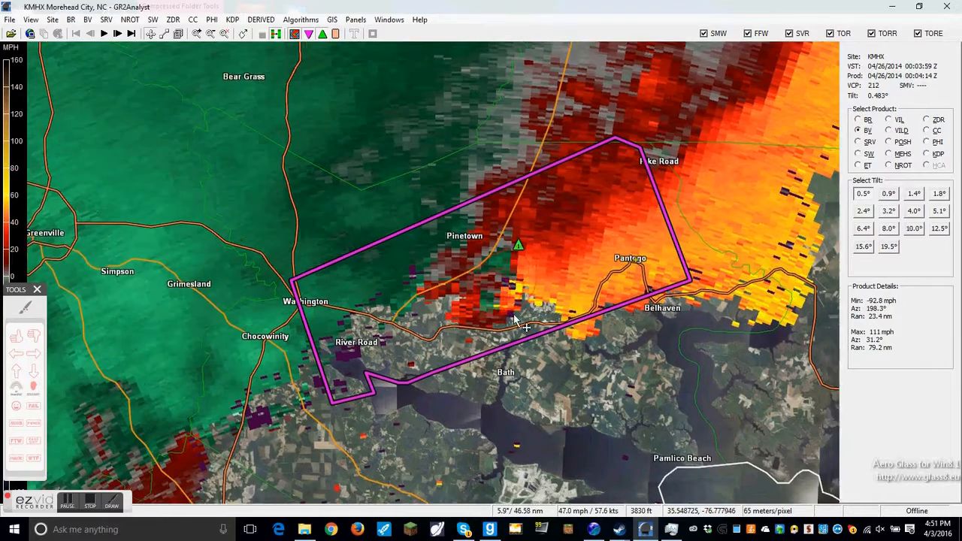
{"action": "scroll", "coordinate": [552, 300], "scroll_direction": "up", "scroll_amount": 2}
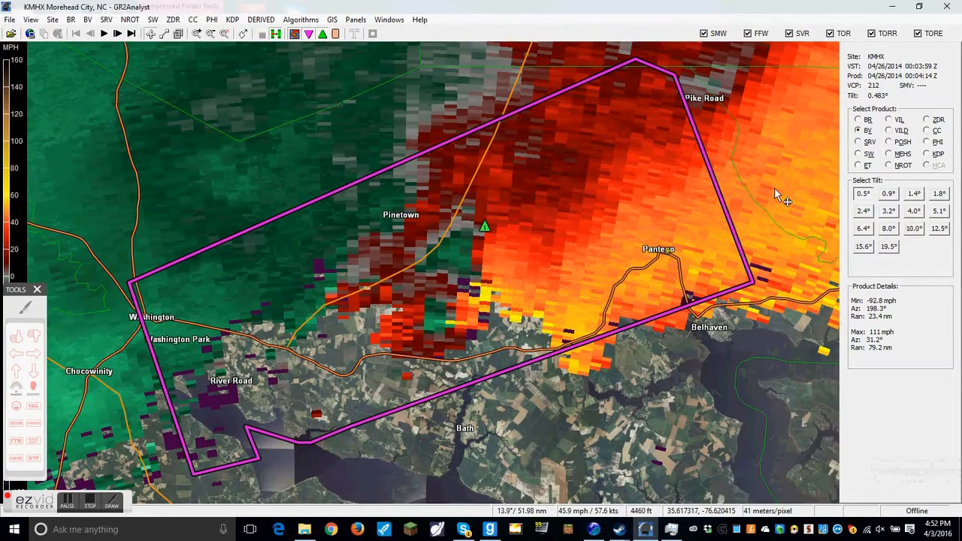
{"action": "left_click", "coordinate": [29, 307]}
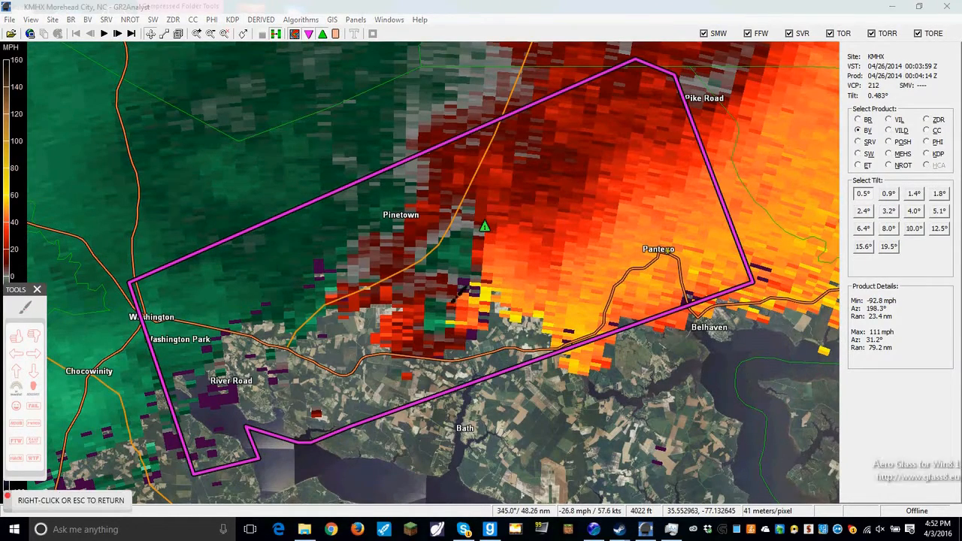
{"action": "mouse_move", "coordinate": [427, 289]}
{"action": "left_mouse_down"}
{"action": "mouse_move", "coordinate": [493, 314]}
{"action": "mouse_move", "coordinate": [434, 331]}
{"action": "left_mouse_up"}
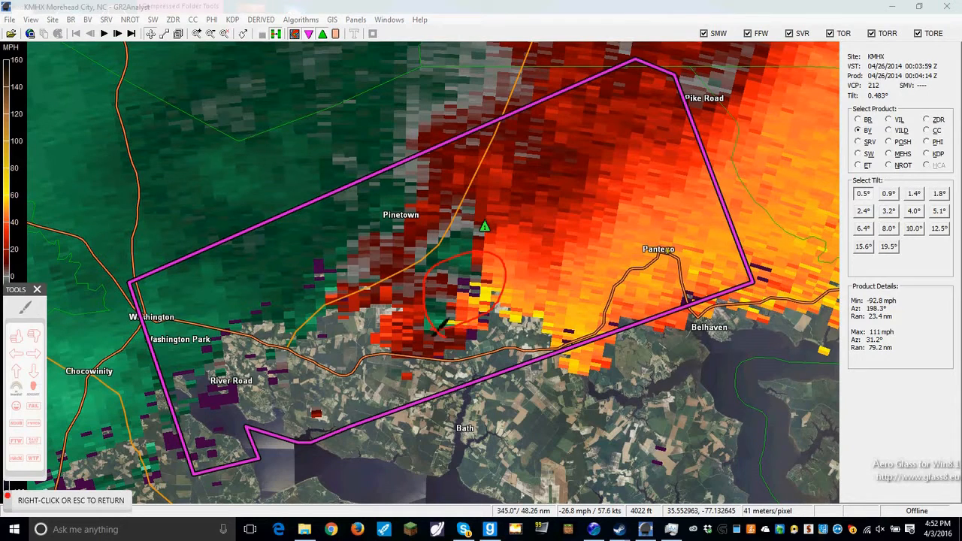
{"action": "right_click", "coordinate": [25, 311]}
- View the warned storm in normalized rotation (NROT) and in base reflectivity (BR)
{"action": "left_click", "coordinate": [896, 166]}
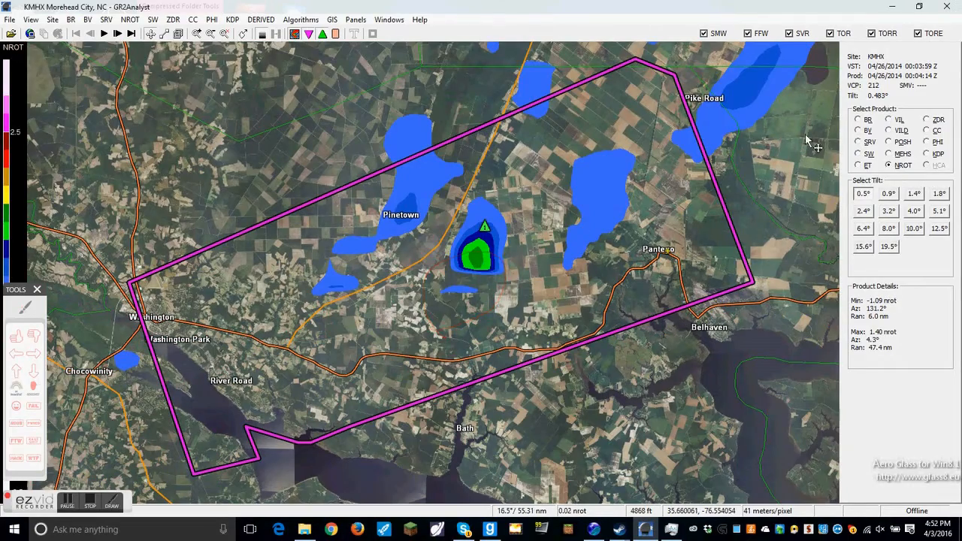
{"action": "left_click", "coordinate": [863, 120]}
{"action": "scroll", "coordinate": [604, 265], "scroll_direction": "down", "scroll_amount": 4}
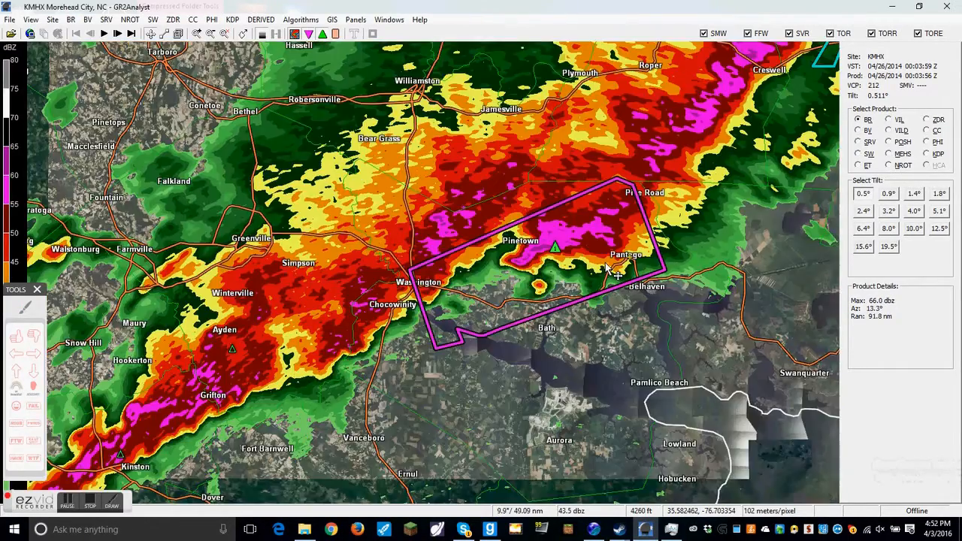
- Compare base velocity (BV) with normalized rotation (NROT) close up around the circulation southeast of Pinetown
{"action": "scroll", "coordinate": [597, 269], "scroll_direction": "up", "scroll_amount": 6}
{"action": "left_click", "coordinate": [869, 131]}
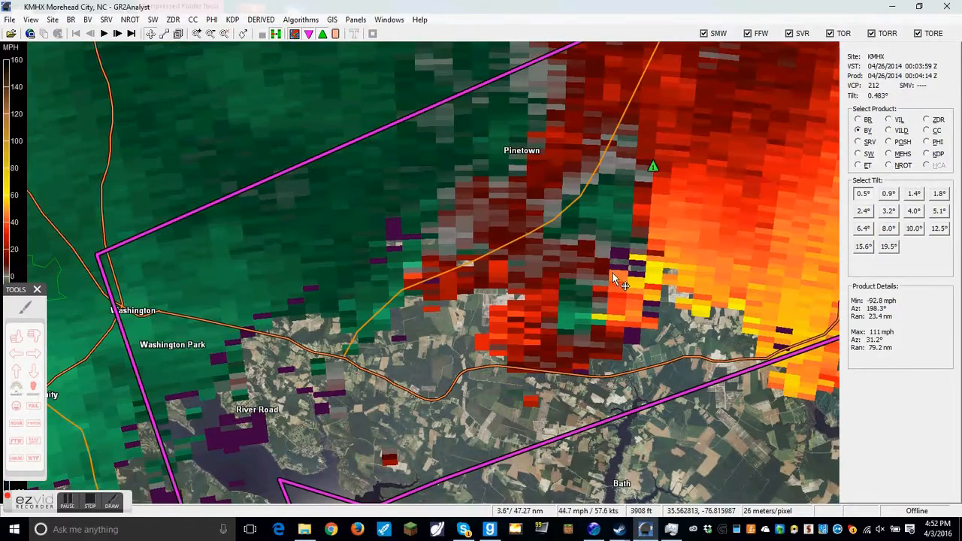
{"action": "left_click_drag", "start_coordinate": [615, 272], "coordinate": [482, 276]}
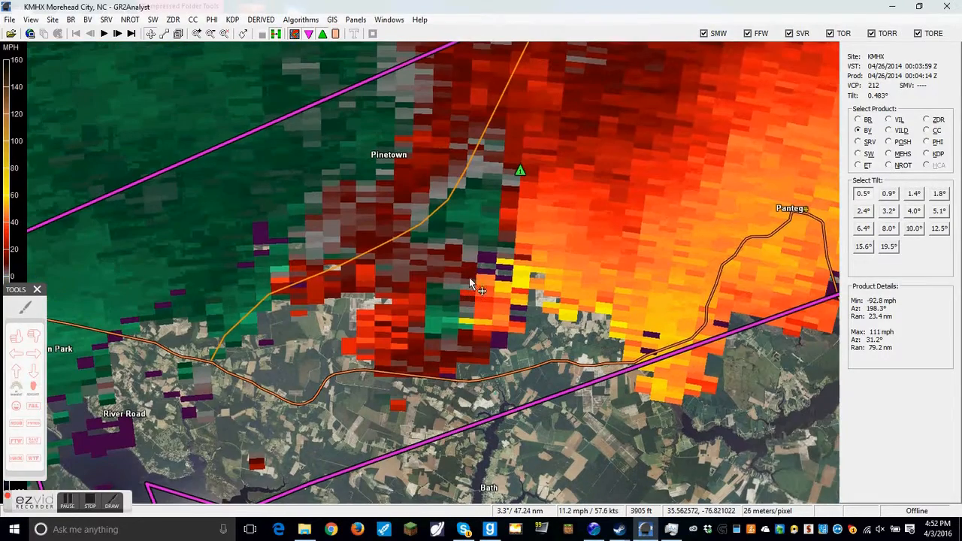
{"action": "left_click", "coordinate": [902, 166]}
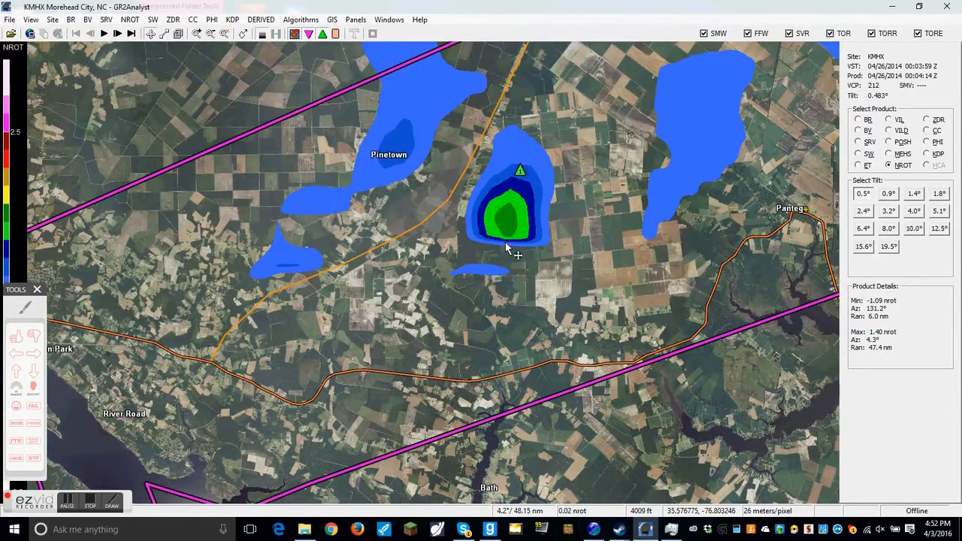
{"action": "left_click", "coordinate": [864, 131]}
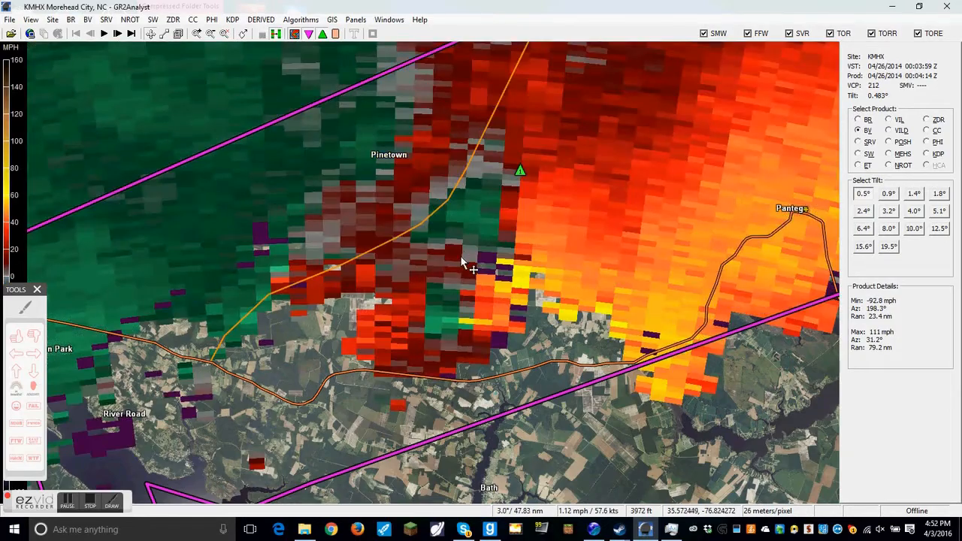
- Examine the base velocity (BV) pattern inside and around the magenta tornado warning polygon between Washington and Belhaven
{"action": "scroll", "coordinate": [464, 263], "scroll_direction": "down", "scroll_amount": 3}
{"action": "scroll", "coordinate": [463, 263], "scroll_direction": "up", "scroll_amount": 3}
{"action": "left_click_drag", "start_coordinate": [467, 259], "coordinate": [550, 264]}
{"action": "scroll", "coordinate": [550, 263], "scroll_direction": "down", "scroll_amount": 4}
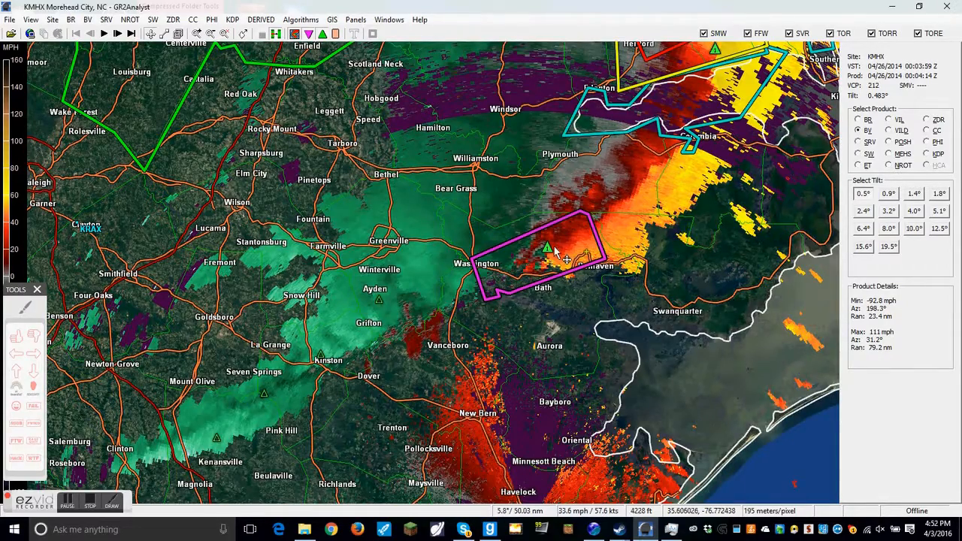
{"action": "scroll", "coordinate": [459, 289], "scroll_direction": "down", "scroll_amount": 1}
{"action": "scroll", "coordinate": [459, 289], "scroll_direction": "up", "scroll_amount": 10}
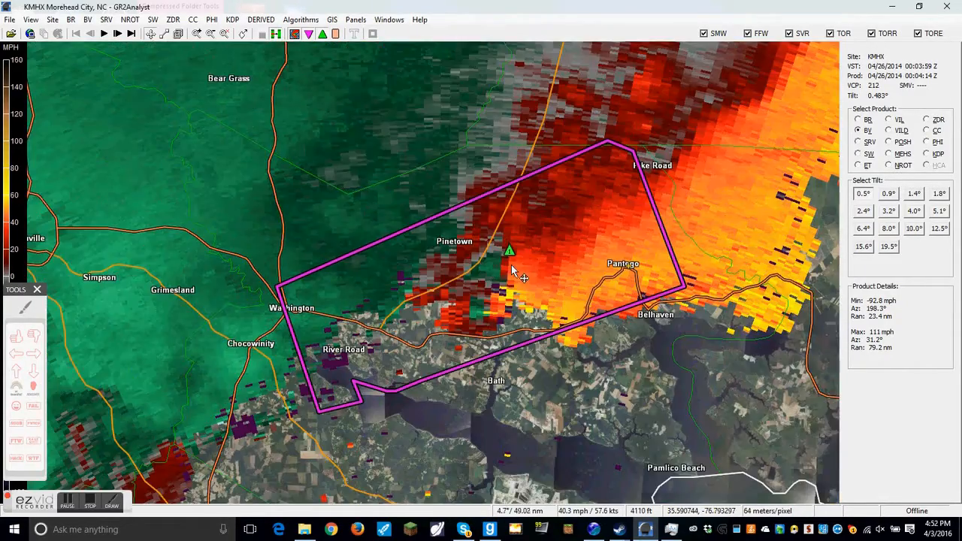
- Examine the inbound and outbound base velocities around the KMHX radar site near Newport
{"action": "scroll", "coordinate": [511, 267], "scroll_direction": "down", "scroll_amount": 12}
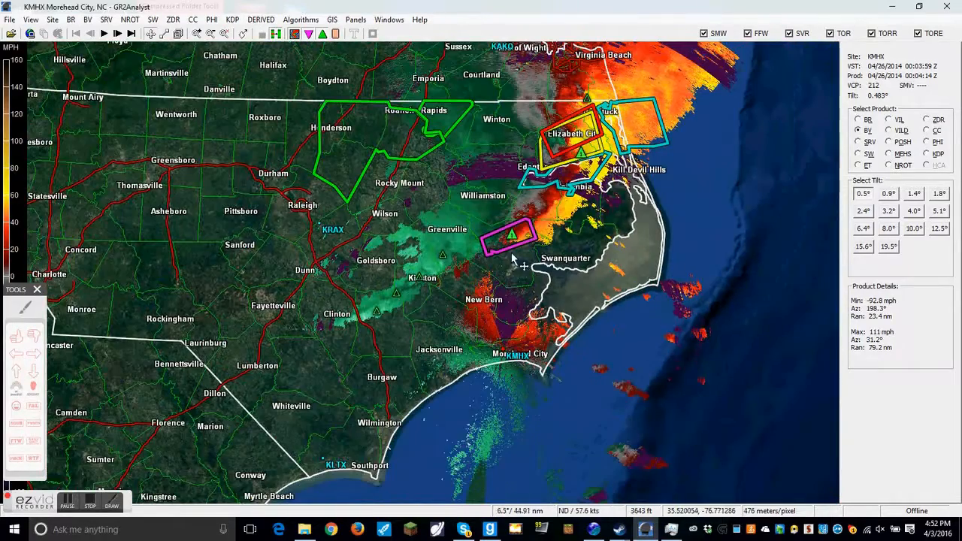
{"action": "scroll", "coordinate": [504, 353], "scroll_direction": "up", "scroll_amount": 6}
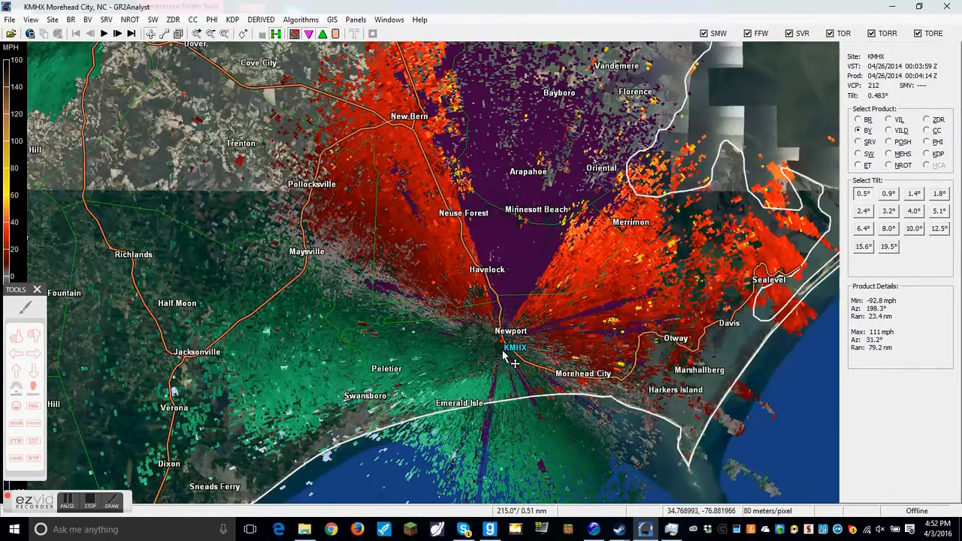
{"action": "left_click_drag", "start_coordinate": [502, 342], "coordinate": [640, 351]}
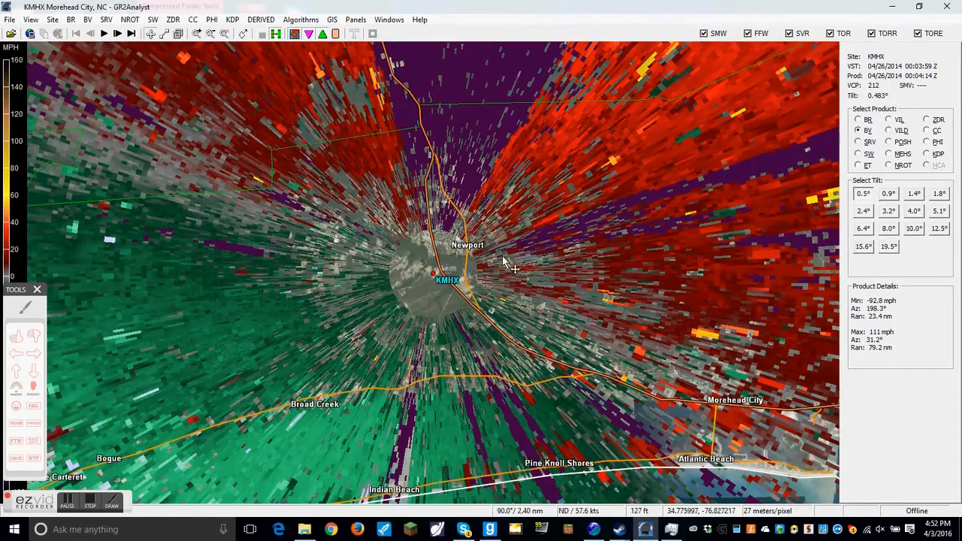
{"action": "scroll", "coordinate": [490, 254], "scroll_direction": "down", "scroll_amount": 6}
{"action": "left_click_drag", "start_coordinate": [488, 173], "coordinate": [441, 473]}
{"action": "scroll", "coordinate": [441, 412], "scroll_direction": "down", "scroll_amount": 2}
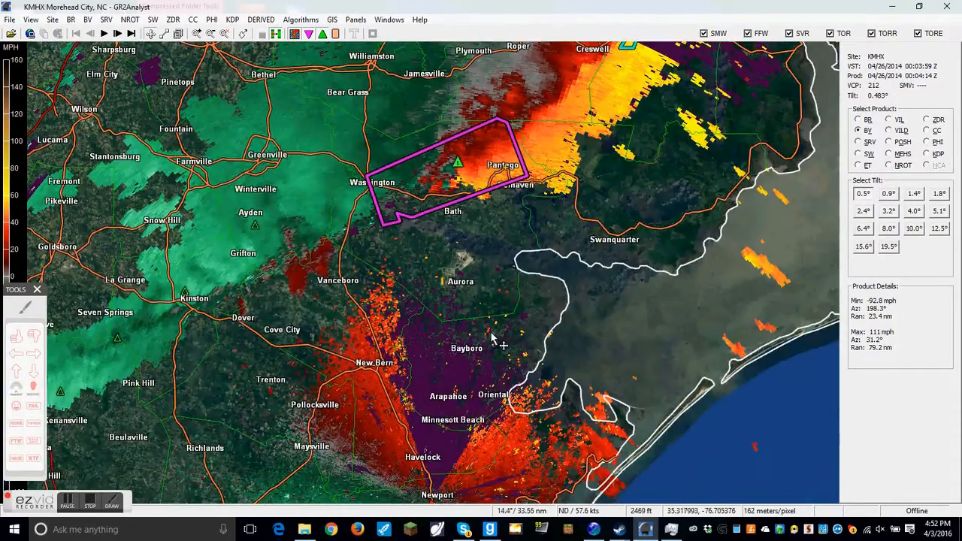
- Inspect the velocity values up close where the green and red gates meet southeast of Pinetown
{"action": "left_click_drag", "start_coordinate": [455, 178], "coordinate": [456, 253]}
{"action": "scroll", "coordinate": [456, 254], "scroll_direction": "up", "scroll_amount": 10}
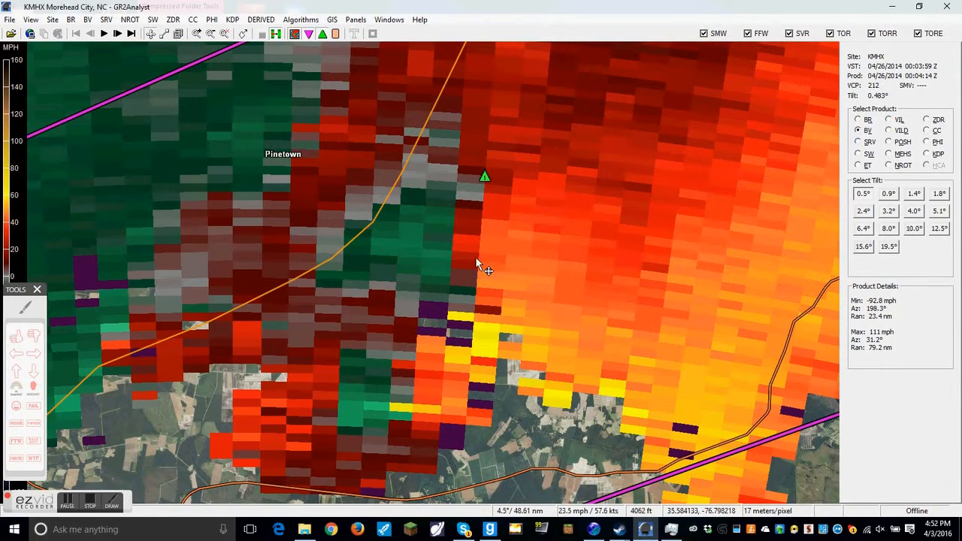
{"action": "scroll", "coordinate": [467, 253], "scroll_direction": "down", "scroll_amount": 1}
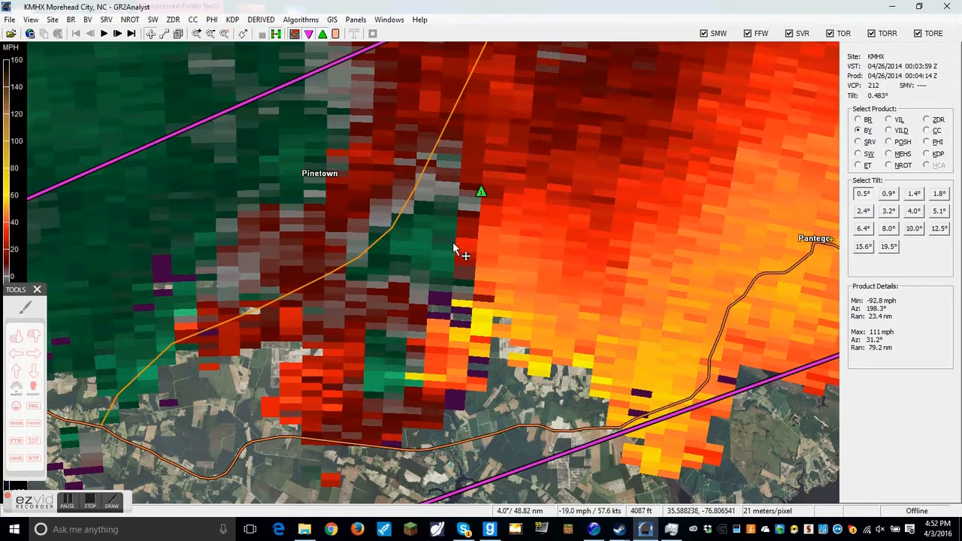
{"action": "scroll", "coordinate": [456, 243], "scroll_direction": "up", "scroll_amount": 4}
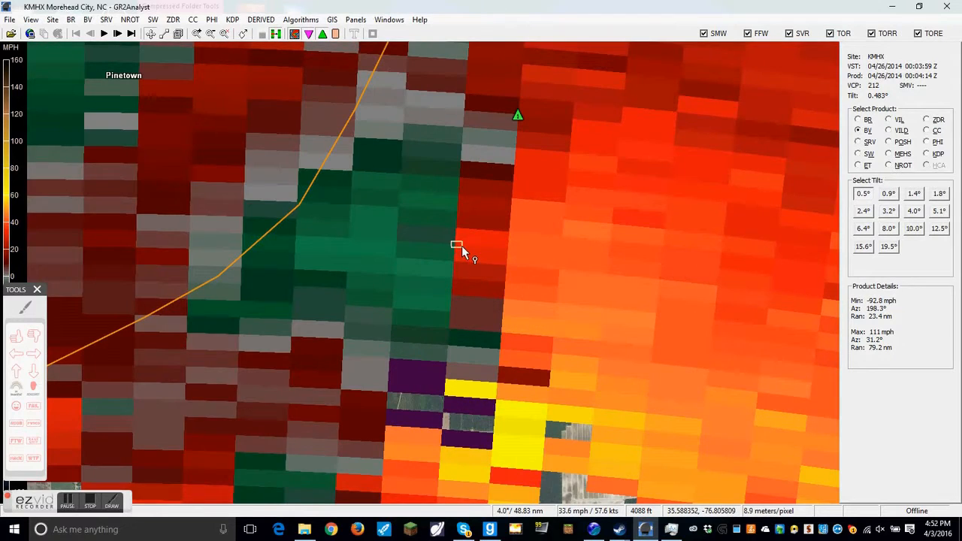
{"action": "scroll", "coordinate": [463, 246], "scroll_direction": "up", "scroll_amount": 2}
{"action": "scroll", "coordinate": [454, 231], "scroll_direction": "down", "scroll_amount": 3}
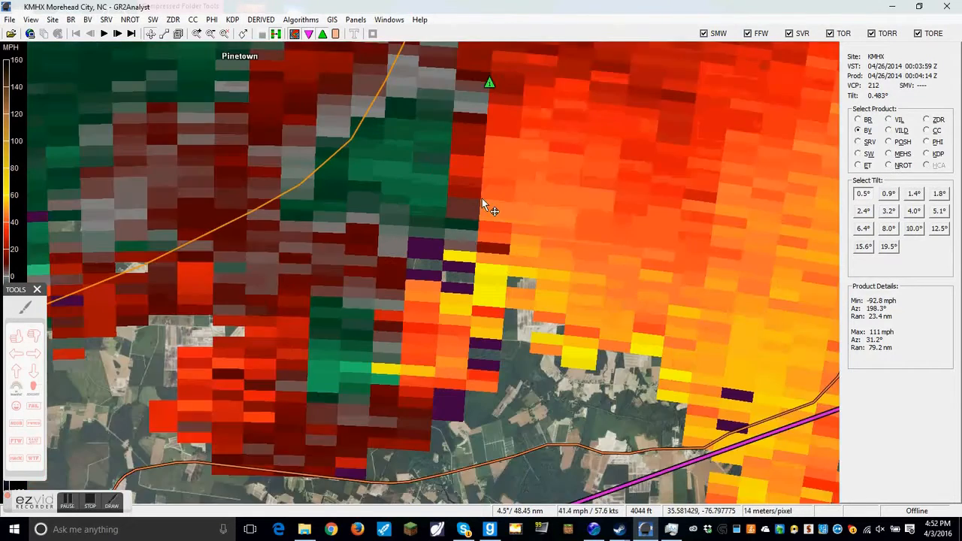
- Inspect the smaller velocity couplet further south, between Pinetown and Bath, at gate level and in its storm context
{"action": "scroll", "coordinate": [483, 201], "scroll_direction": "down", "scroll_amount": 1}
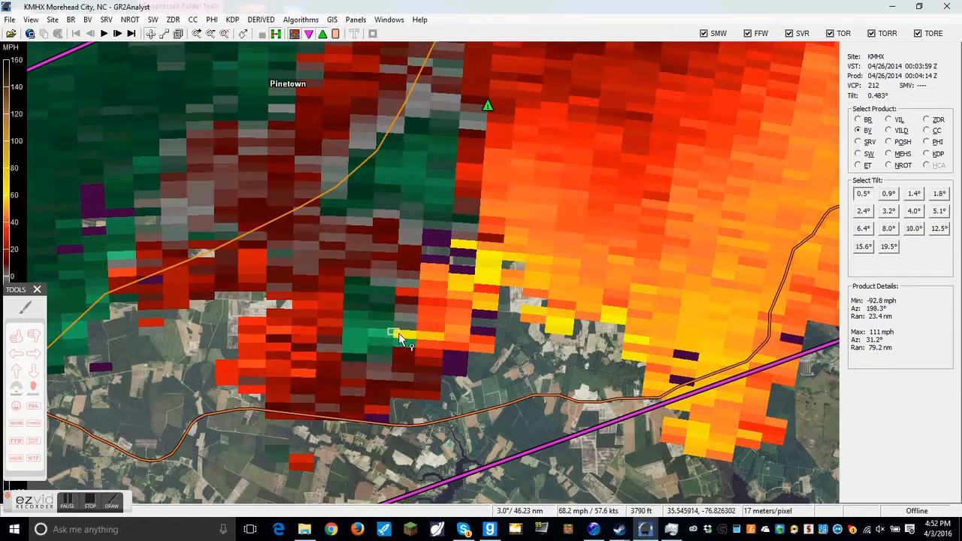
{"action": "scroll", "coordinate": [400, 336], "scroll_direction": "up", "scroll_amount": 3}
{"action": "scroll", "coordinate": [414, 337], "scroll_direction": "down", "scroll_amount": 5}
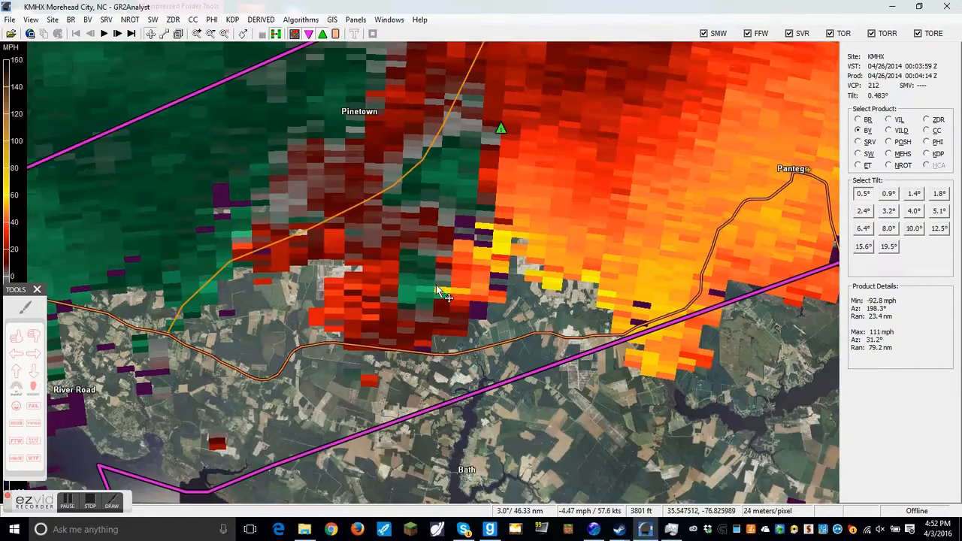
{"action": "scroll", "coordinate": [437, 288], "scroll_direction": "up", "scroll_amount": 4}
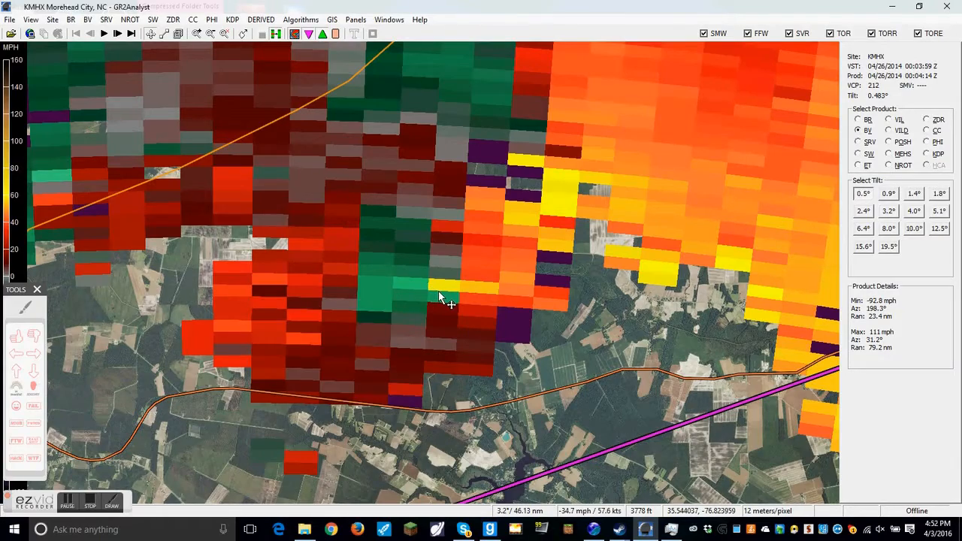
{"action": "scroll", "coordinate": [439, 293], "scroll_direction": "down", "scroll_amount": 10}
{"action": "scroll", "coordinate": [400, 300], "scroll_direction": "down", "scroll_amount": 1}
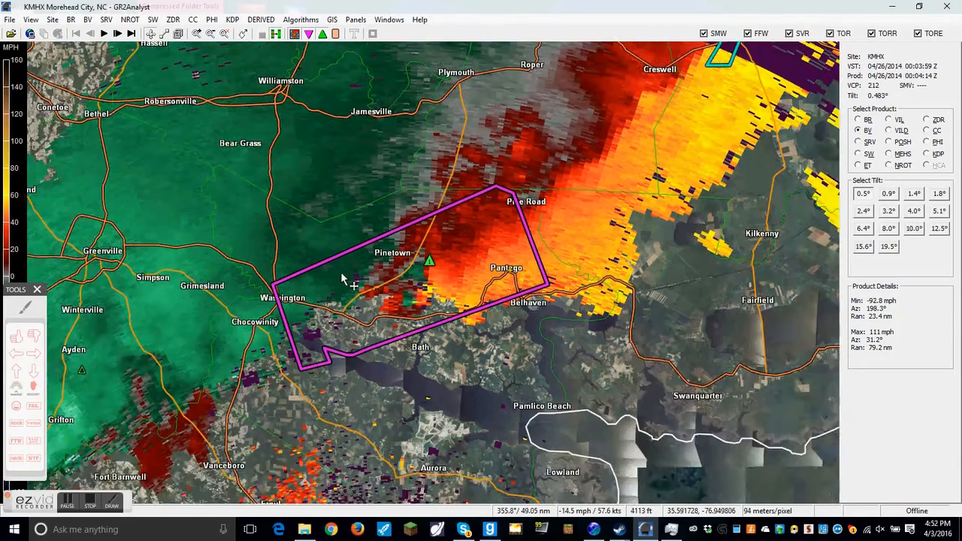
- Draw red freehand circles with curved rotation arrows on the velocity couplet southeast of Pinetown and on a second spot west of it
{"action": "scroll", "coordinate": [420, 308], "scroll_direction": "up", "scroll_amount": 3}
{"action": "scroll", "coordinate": [435, 309], "scroll_direction": "up", "scroll_amount": 2}
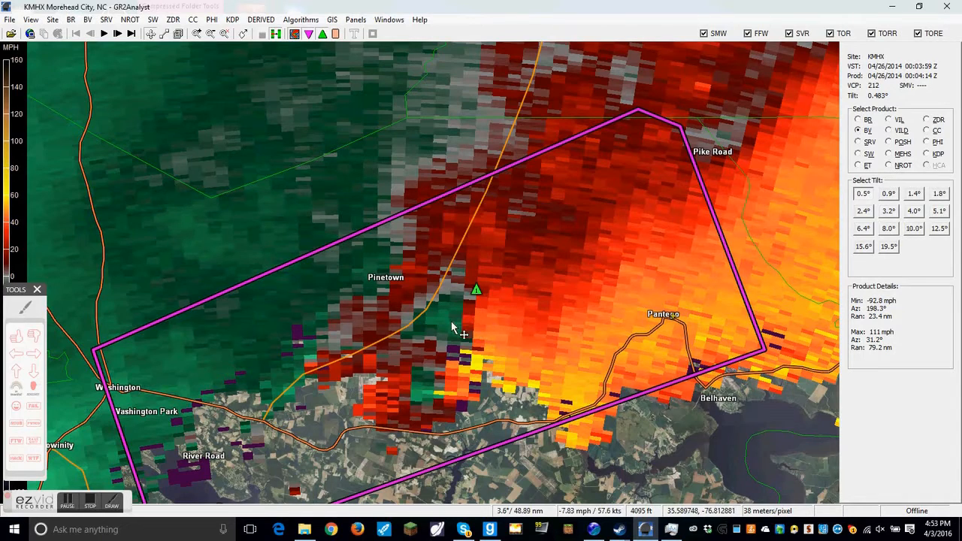
{"action": "scroll", "coordinate": [461, 331], "scroll_direction": "up", "scroll_amount": 2}
{"action": "scroll", "coordinate": [460, 331], "scroll_direction": "up", "scroll_amount": 1}
{"action": "left_click", "coordinate": [28, 311]}
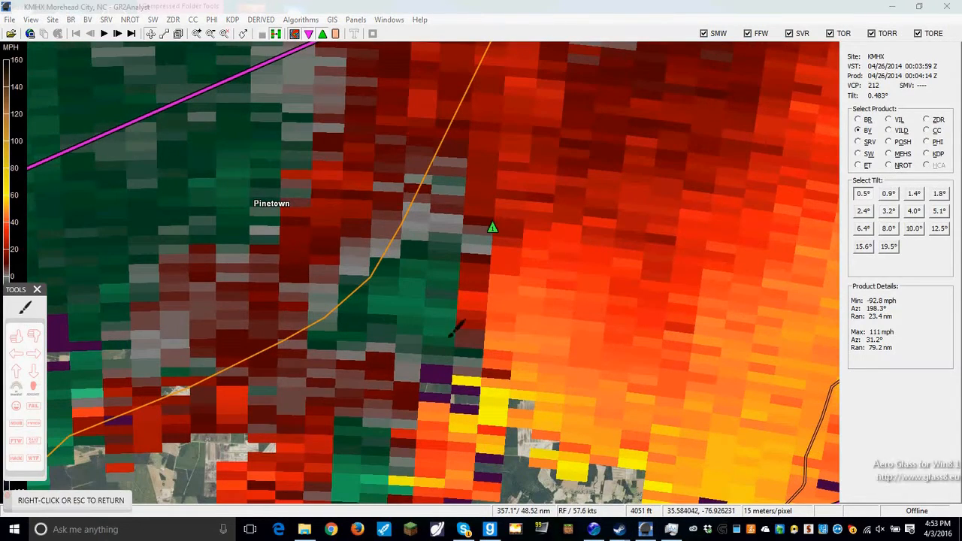
{"action": "mouse_move", "coordinate": [464, 263]}
{"action": "left_mouse_down"}
{"action": "mouse_move", "coordinate": [457, 253]}
{"action": "mouse_move", "coordinate": [517, 269]}
{"action": "left_mouse_up"}
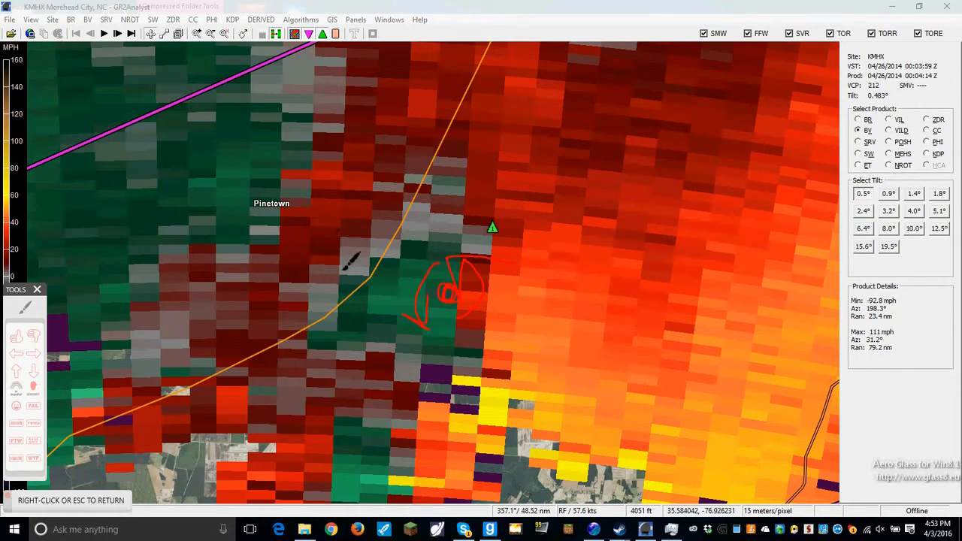
{"action": "left_click_drag", "start_coordinate": [318, 239], "coordinate": [316, 292]}
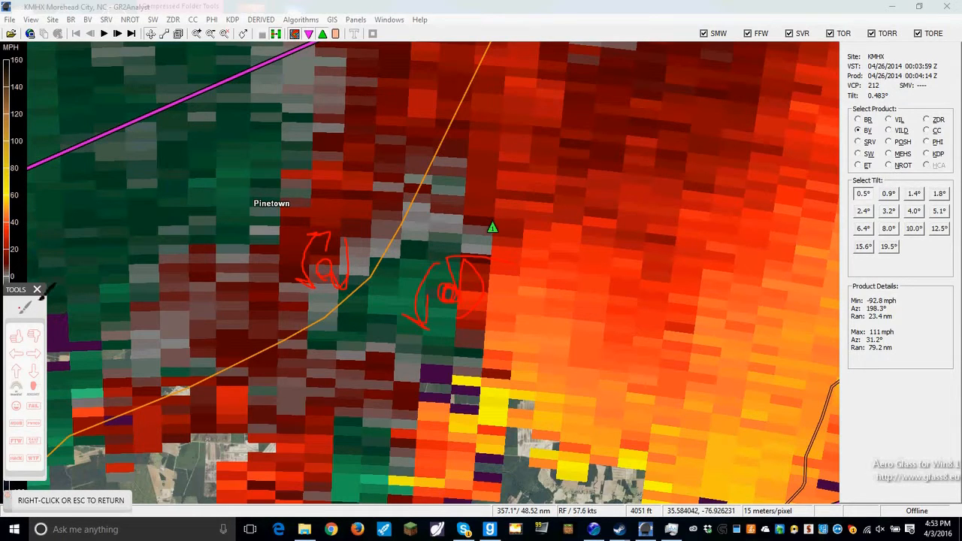
{"action": "right_click", "coordinate": [29, 298]}
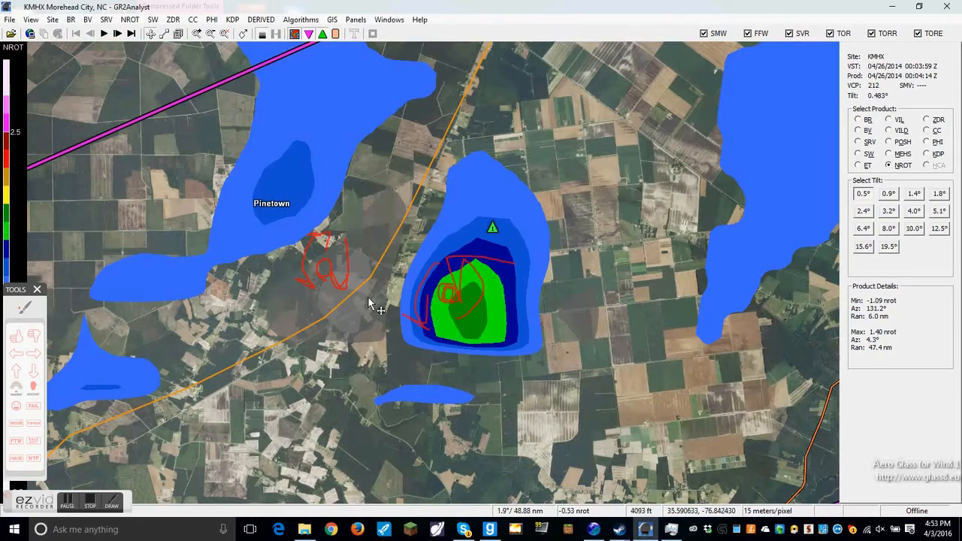
- Display normalized rotation (NROT) and inspect the core of the rotation maximum southeast of Pinetown
{"action": "scroll", "coordinate": [480, 314], "scroll_direction": "up", "scroll_amount": 5}
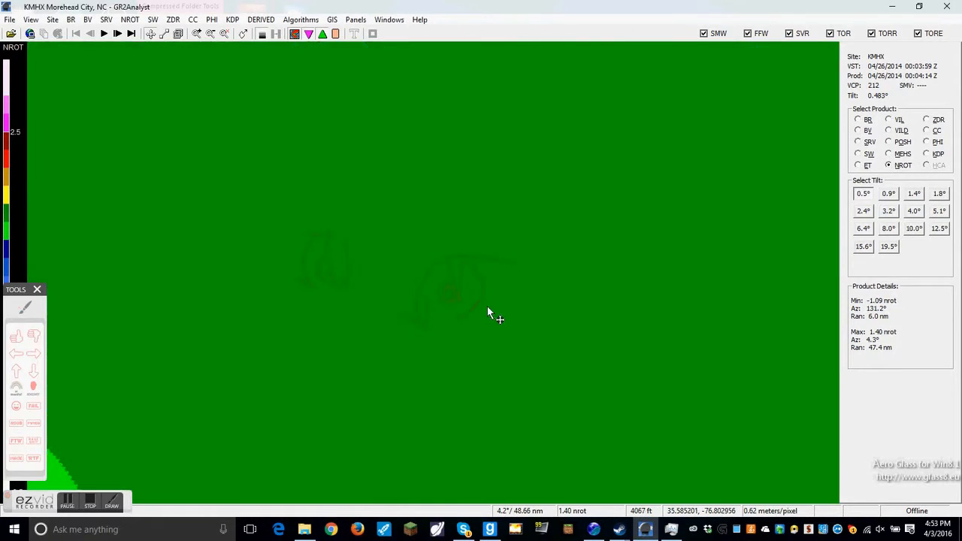
{"action": "scroll", "coordinate": [456, 306], "scroll_direction": "down", "scroll_amount": 3}
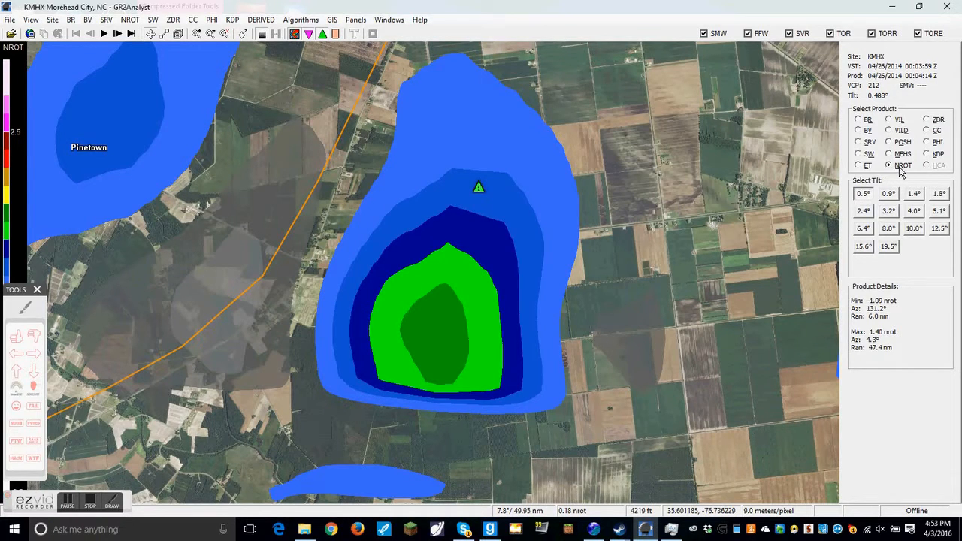
{"action": "scroll", "coordinate": [380, 323], "scroll_direction": "down", "scroll_amount": 2}
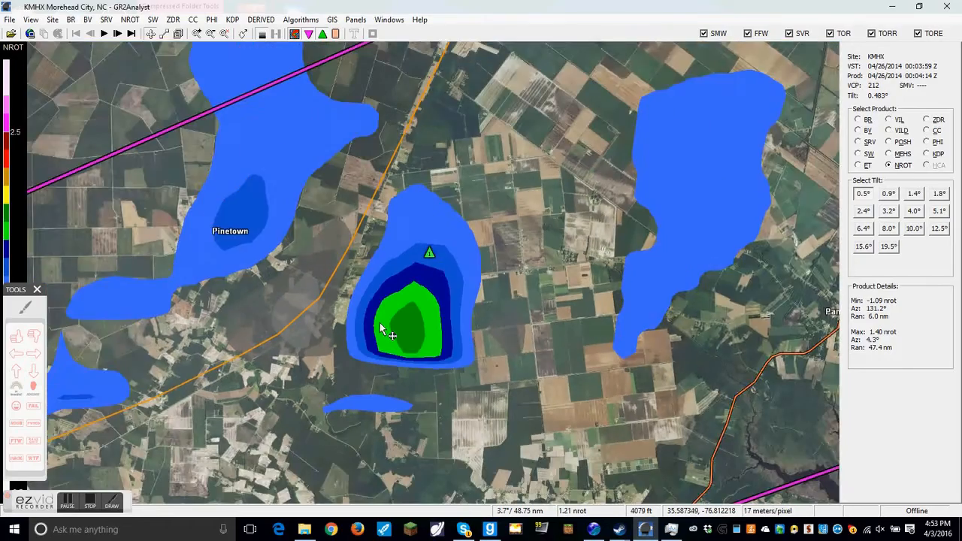
{"action": "scroll", "coordinate": [390, 326], "scroll_direction": "down", "scroll_amount": 2}
{"action": "scroll", "coordinate": [404, 326], "scroll_direction": "up", "scroll_amount": 2}
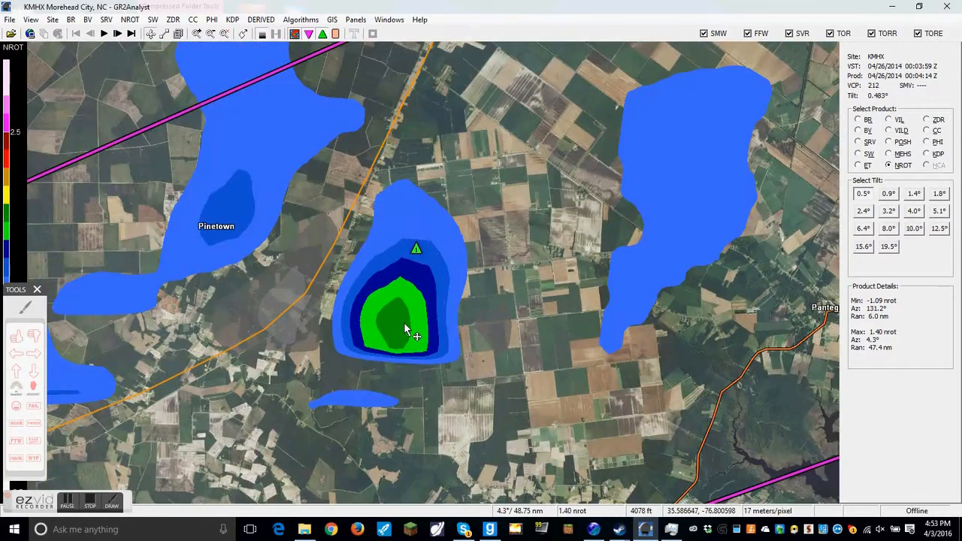
- Switch to base velocity (BV) and back to normalized rotation (NROT) to compare the couplet with the rotation maximum
{"action": "left_click", "coordinate": [861, 131]}
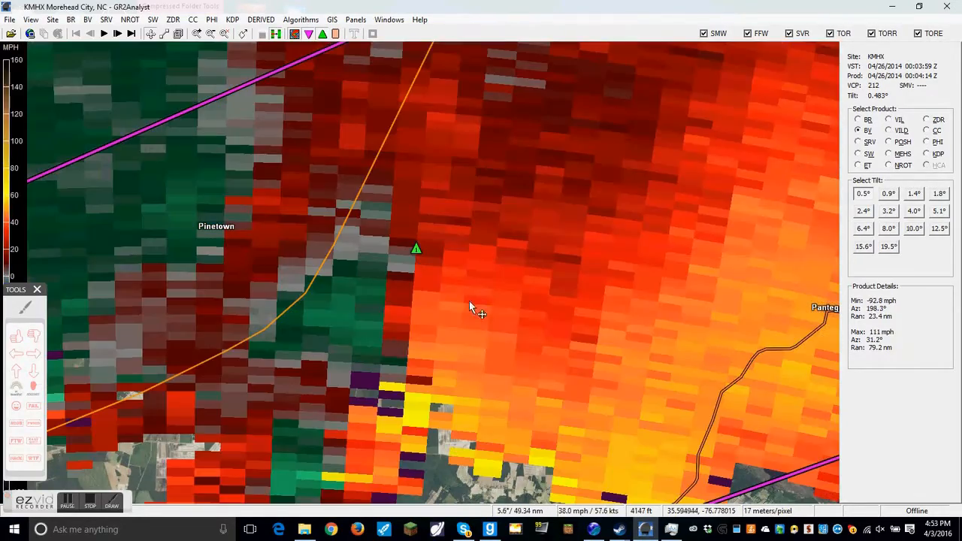
{"action": "left_click", "coordinate": [903, 168]}
{"action": "scroll", "coordinate": [536, 290], "scroll_direction": "down", "scroll_amount": 2}
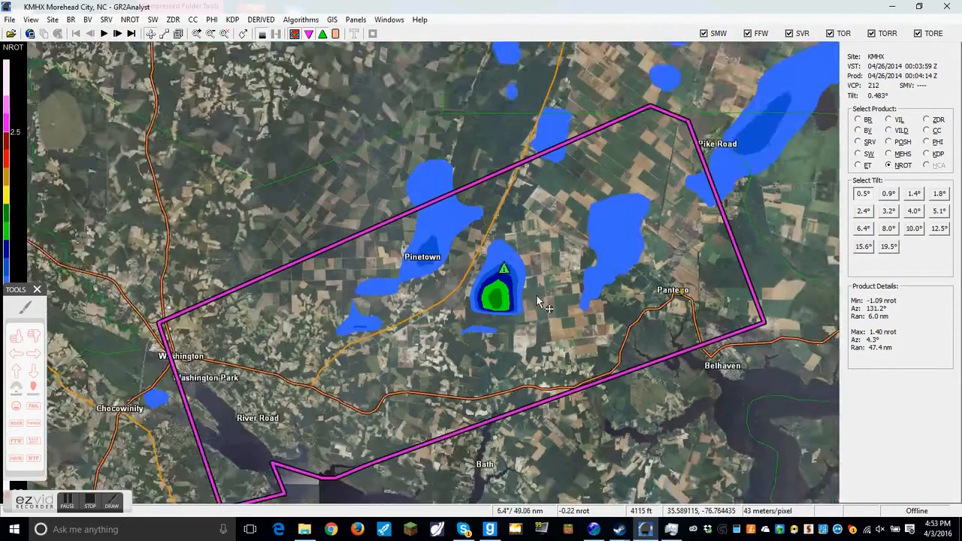
- Examine the nested NROT contours of the rotation maximum and its location within the tornado warning polygon
{"action": "scroll", "coordinate": [498, 294], "scroll_direction": "up", "scroll_amount": 1}
{"action": "scroll", "coordinate": [498, 296], "scroll_direction": "up", "scroll_amount": 1}
{"action": "scroll", "coordinate": [530, 285], "scroll_direction": "up", "scroll_amount": 1}
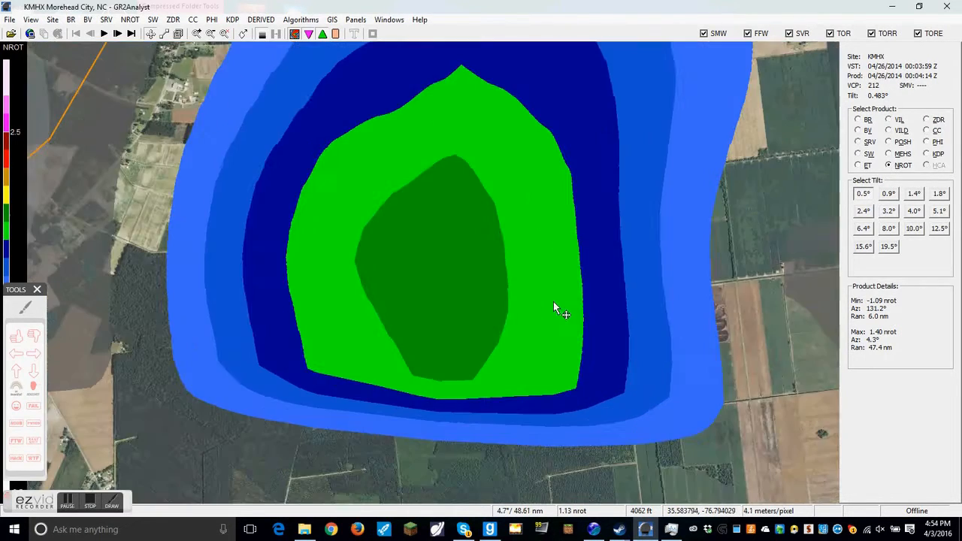
{"action": "scroll", "coordinate": [551, 308], "scroll_direction": "down", "scroll_amount": 6}
{"action": "scroll", "coordinate": [542, 323], "scroll_direction": "up", "scroll_amount": 4}
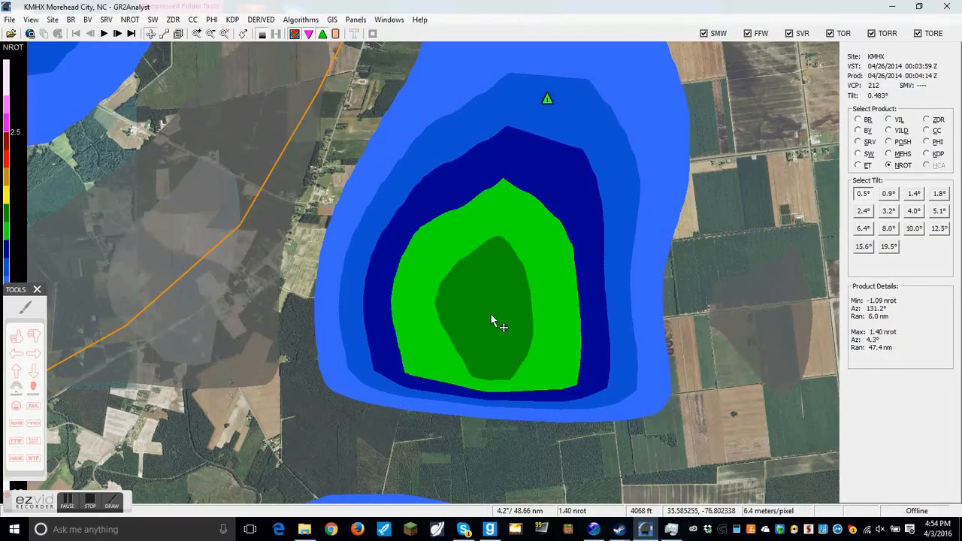
{"action": "scroll", "coordinate": [485, 315], "scroll_direction": "down", "scroll_amount": 5}
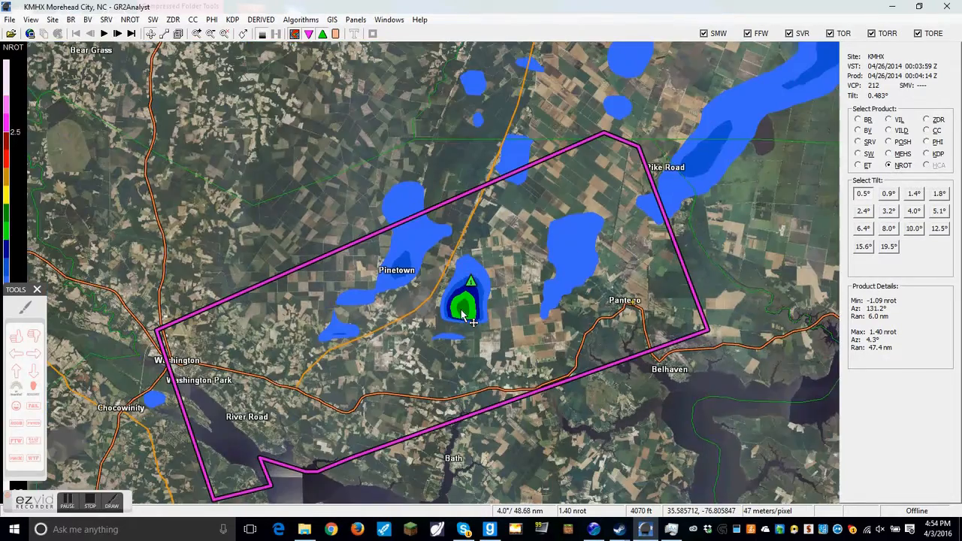
{"action": "scroll", "coordinate": [462, 314], "scroll_direction": "up", "scroll_amount": 3}
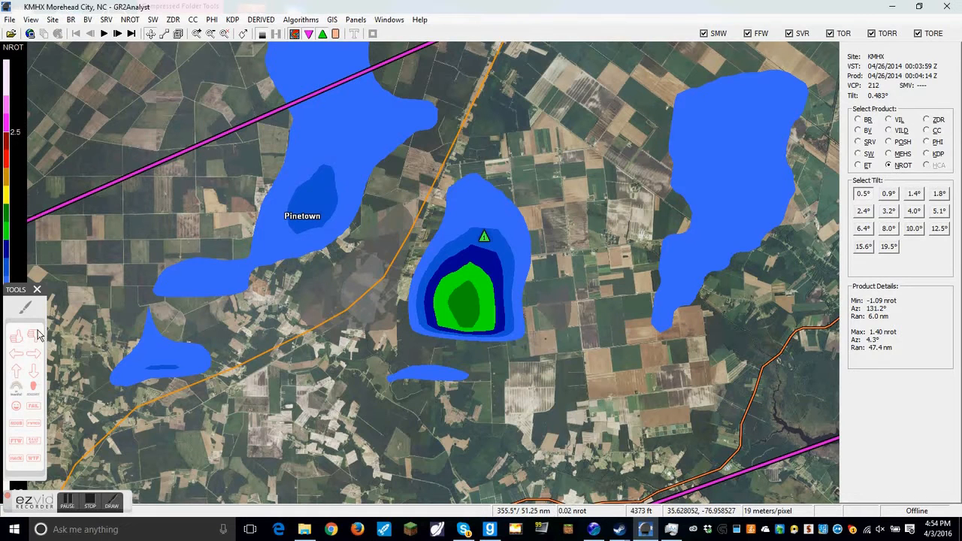
- Mark three ranges on the NROT color scale with red freehand lines and upward arrows, starting at green, yellow and red
{"action": "left_click", "coordinate": [32, 306]}
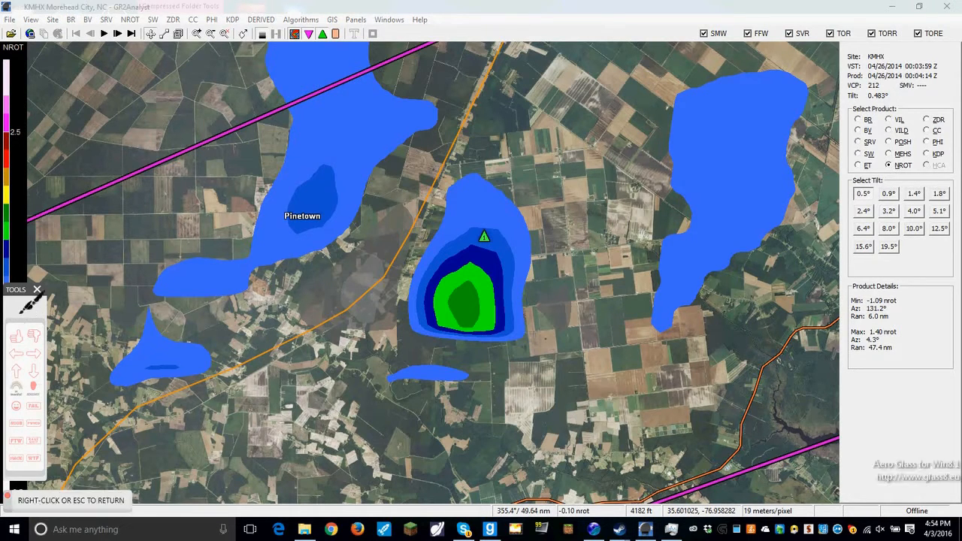
{"action": "mouse_move", "coordinate": [6, 171]}
{"action": "left_mouse_down"}
{"action": "mouse_move", "coordinate": [30, 162]}
{"action": "mouse_move", "coordinate": [29, 75]}
{"action": "mouse_move", "coordinate": [45, 96]}
{"action": "left_mouse_up"}
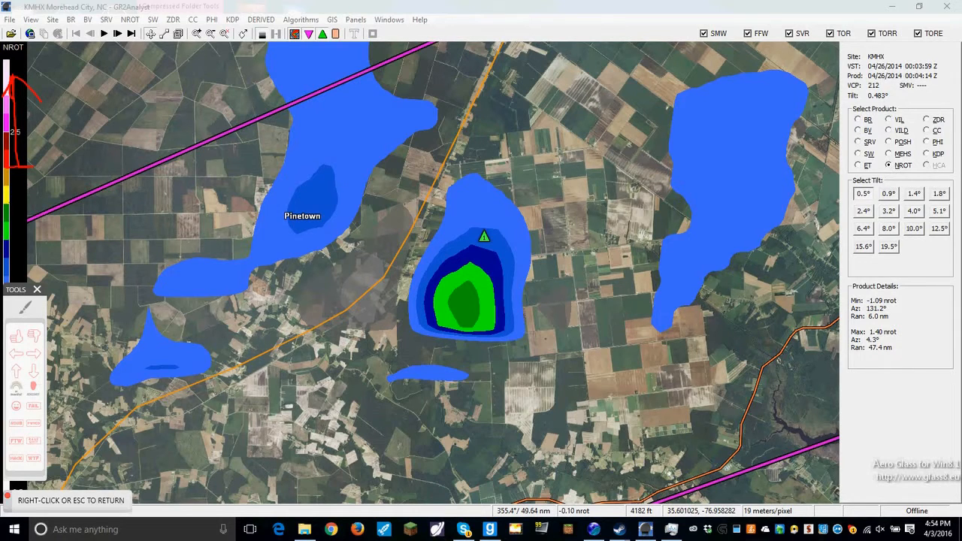
{"action": "left_click_drag", "start_coordinate": [8, 202], "coordinate": [41, 197]}
{"action": "left_click_drag", "start_coordinate": [20, 176], "coordinate": [22, 194]}
{"action": "mouse_move", "coordinate": [15, 185]}
{"action": "left_mouse_down"}
{"action": "mouse_move", "coordinate": [20, 176]}
{"action": "mouse_move", "coordinate": [27, 185]}
{"action": "left_mouse_up"}
{"action": "mouse_move", "coordinate": [11, 233]}
{"action": "left_mouse_down"}
{"action": "mouse_move", "coordinate": [44, 233]}
{"action": "mouse_move", "coordinate": [26, 211]}
{"action": "left_mouse_up"}
{"action": "left_click_drag", "start_coordinate": [25, 211], "coordinate": [29, 219]}
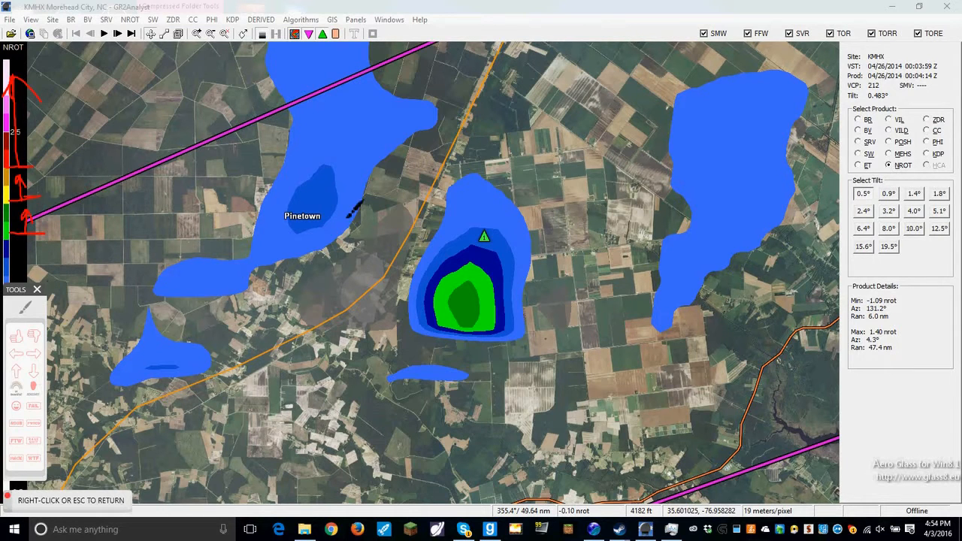
{"action": "right_click", "coordinate": [350, 213]}
- Open the warning text of the tornado warning polygon and highlight the issue date in the 807 PM EDT severe weather statement
{"action": "scroll", "coordinate": [300, 203], "scroll_direction": "down", "scroll_amount": 2}
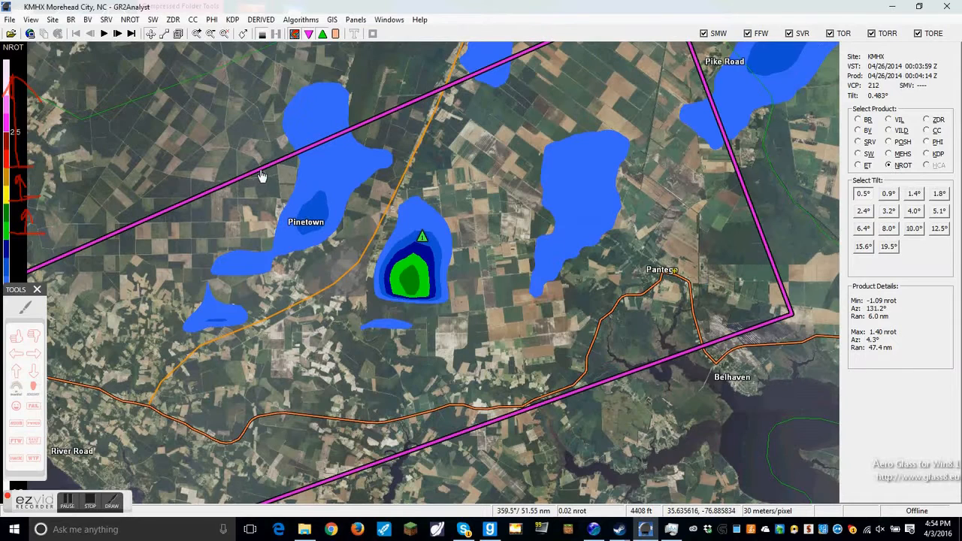
{"action": "left_click", "coordinate": [151, 217]}
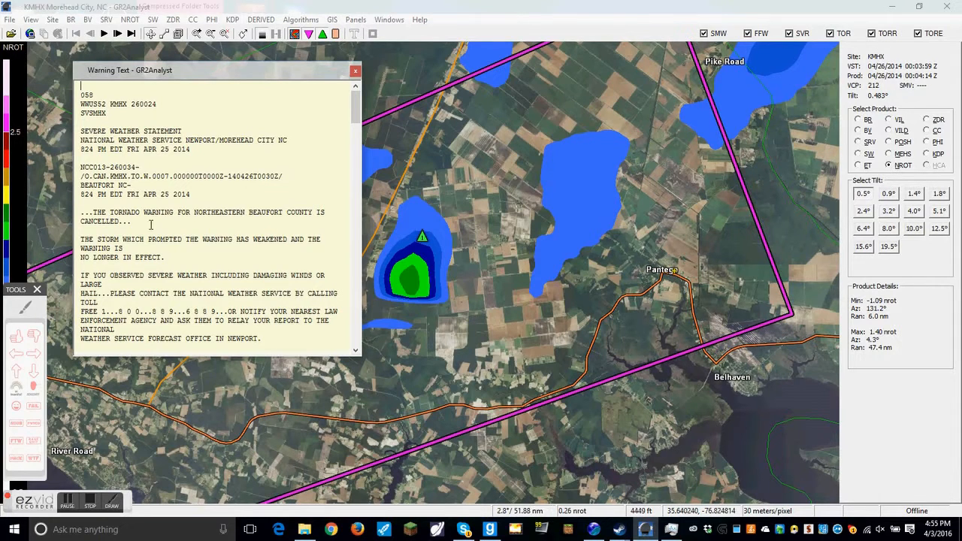
{"action": "scroll", "coordinate": [171, 234], "scroll_direction": "down", "scroll_amount": 12}
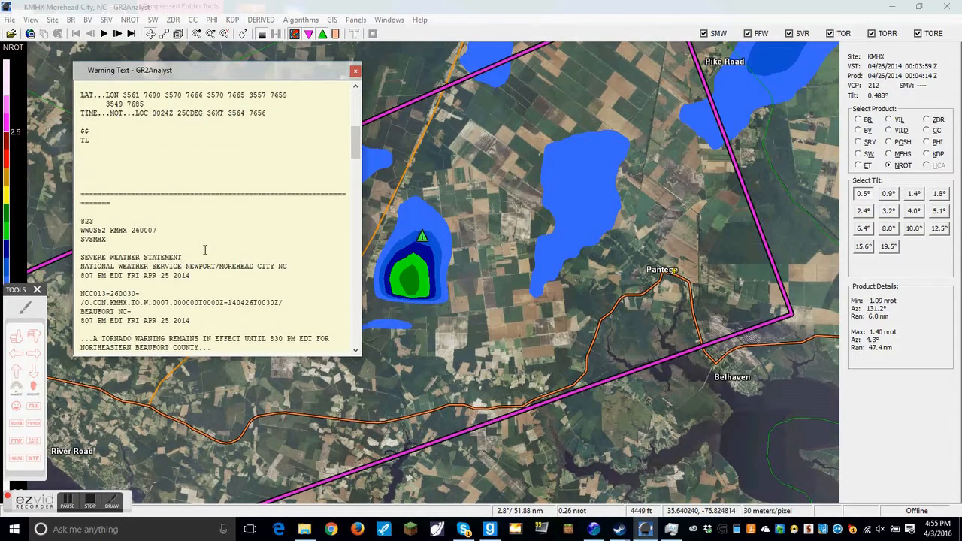
{"action": "scroll", "coordinate": [205, 250], "scroll_direction": "down", "scroll_amount": 3}
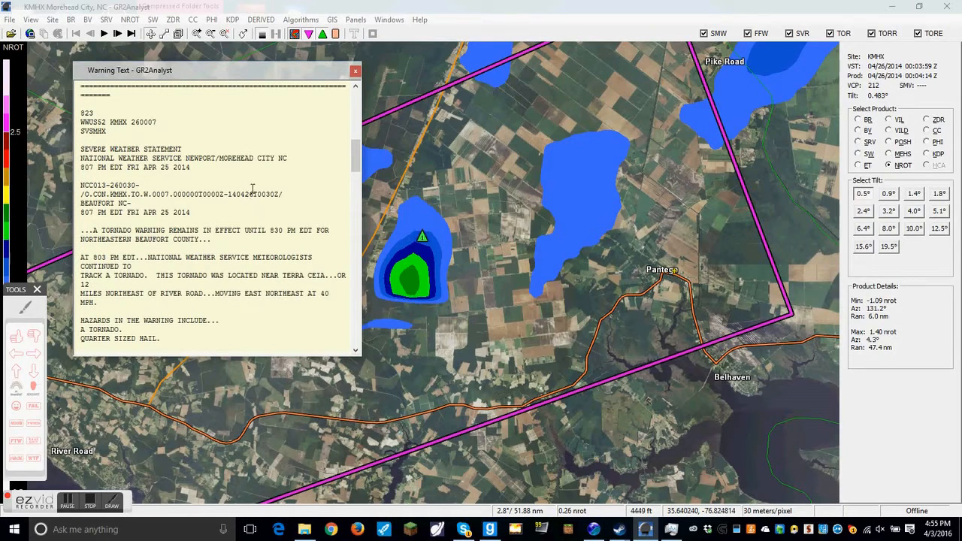
{"action": "left_click_drag", "start_coordinate": [124, 212], "coordinate": [176, 208]}
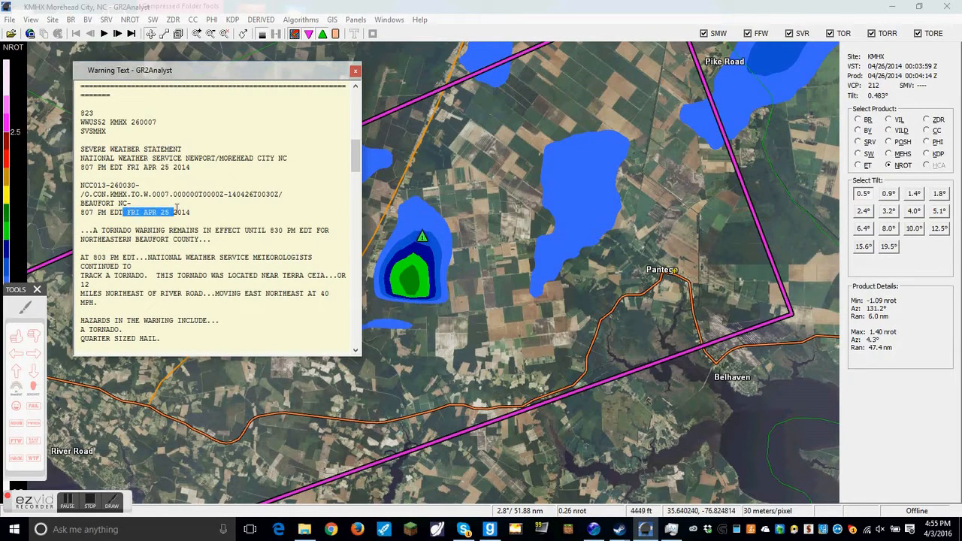
{"action": "left_click", "coordinate": [192, 211]}
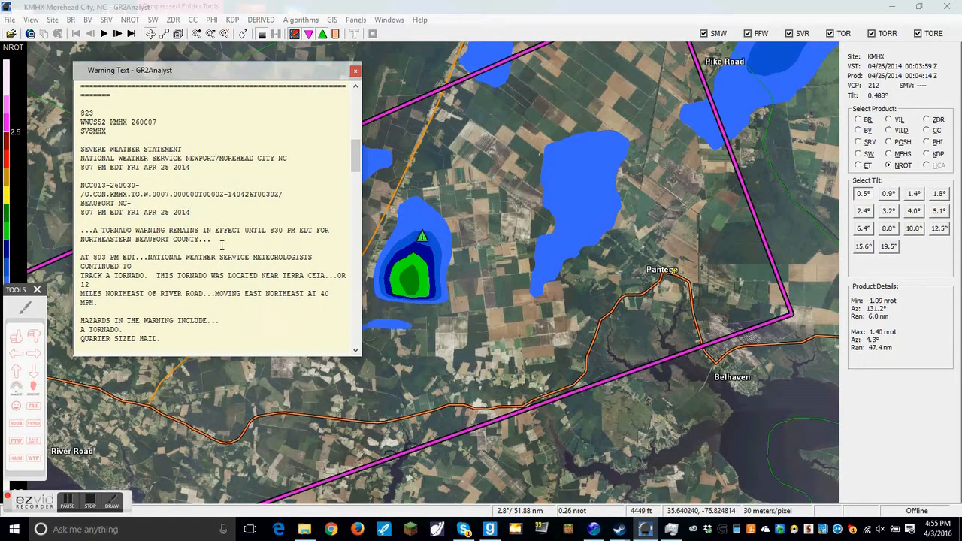
- Read the tornado's location and hazards, highlight the line "PANTEGO BY 815 PM EDT" and close the warning text
{"action": "left_click_drag", "start_coordinate": [584, 281], "coordinate": [562, 282]}
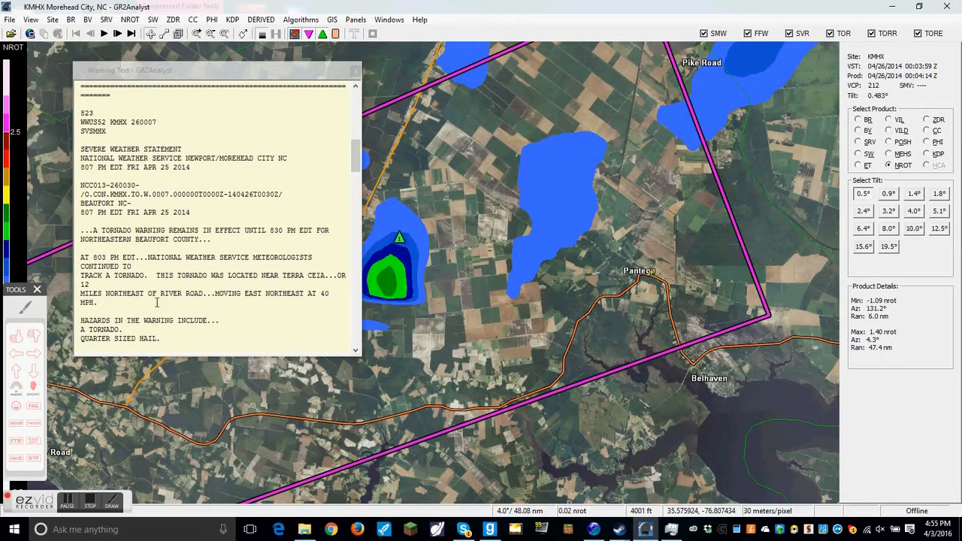
{"action": "scroll", "coordinate": [234, 278], "scroll_direction": "down", "scroll_amount": 3}
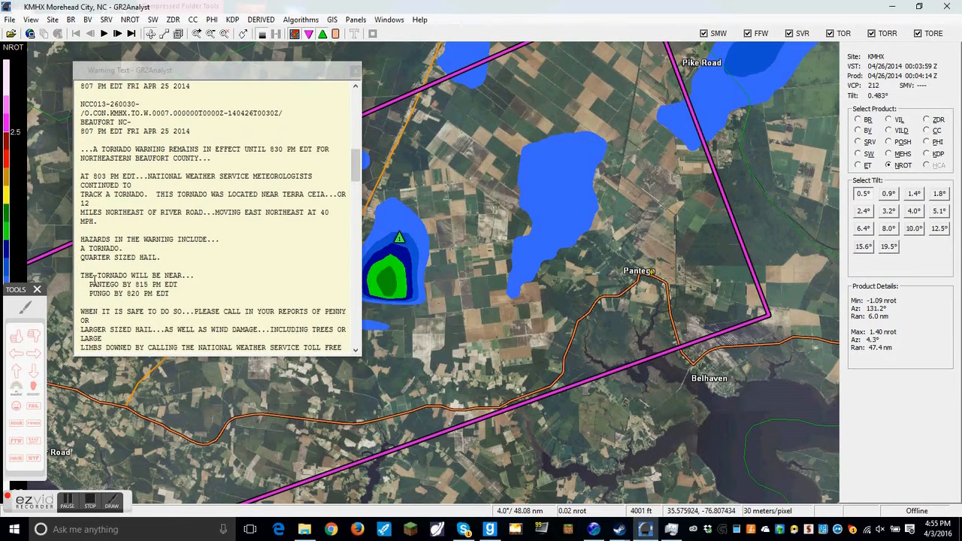
{"action": "left_click_drag", "start_coordinate": [91, 283], "coordinate": [176, 284]}
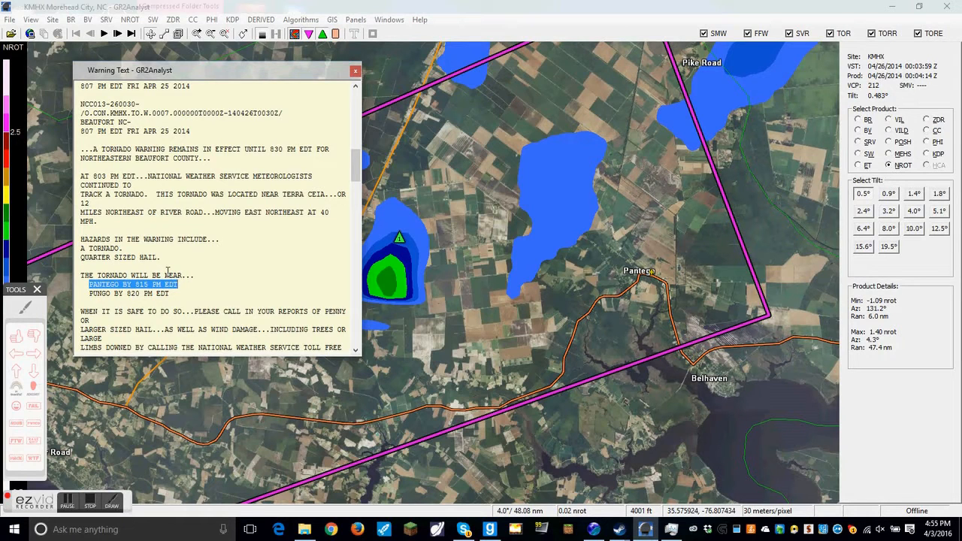
{"action": "scroll", "coordinate": [168, 272], "scroll_direction": "up", "scroll_amount": 1}
{"action": "left_click", "coordinate": [175, 220]}
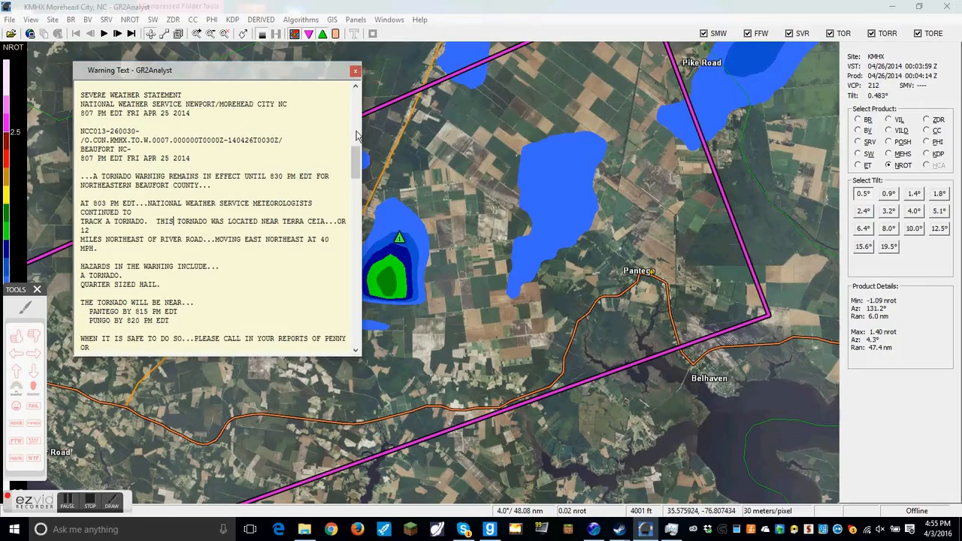
{"action": "left_click", "coordinate": [354, 71]}
- Inspect the details of the tornado reports east of Chicod and at Chocowinity
{"action": "scroll", "coordinate": [368, 349], "scroll_direction": "down", "scroll_amount": 3}
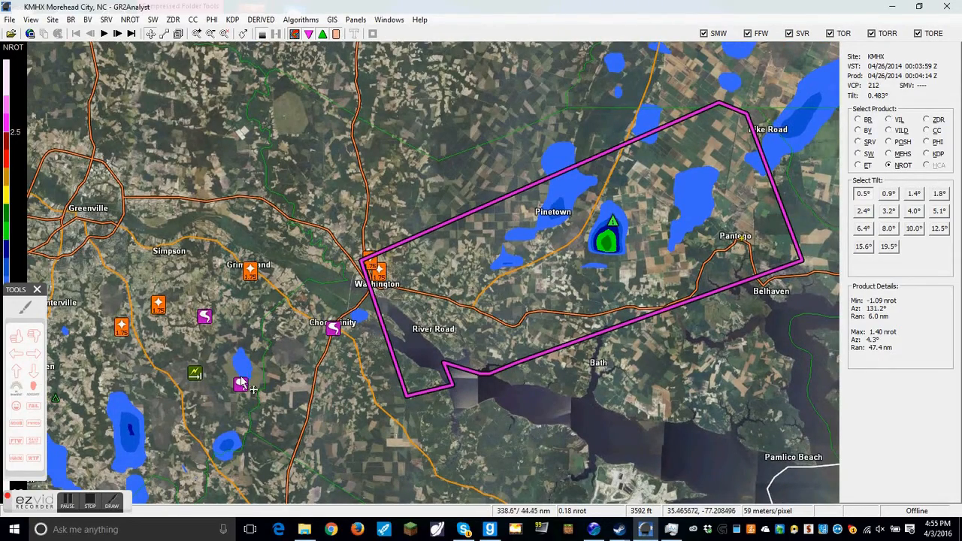
{"action": "mouse_move", "coordinate": [242, 385]}
{"action": "scroll", "coordinate": [242, 386], "scroll_direction": "up", "scroll_amount": 6}
{"action": "scroll", "coordinate": [241, 386], "scroll_direction": "up", "scroll_amount": 4}
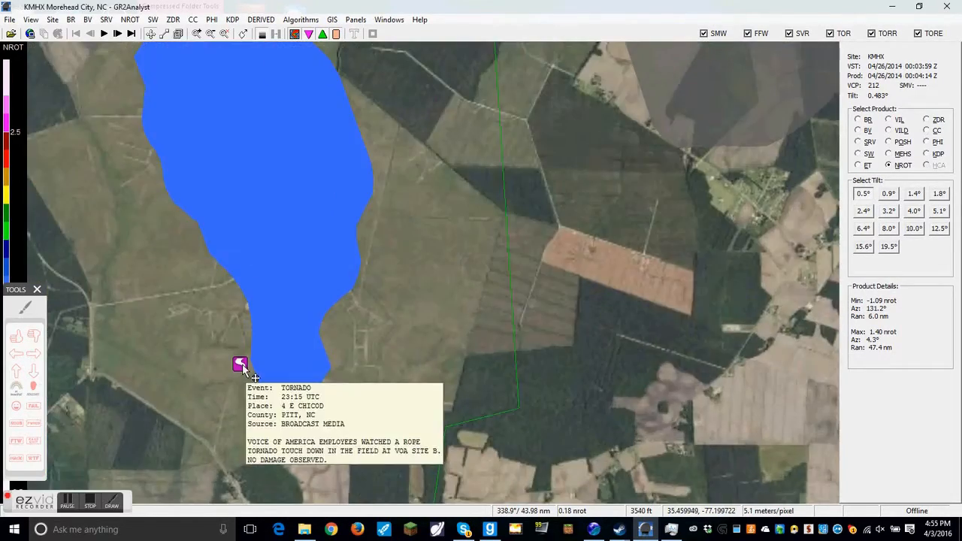
{"action": "scroll", "coordinate": [242, 383], "scroll_direction": "down", "scroll_amount": 6}
{"action": "mouse_move", "coordinate": [471, 236]}
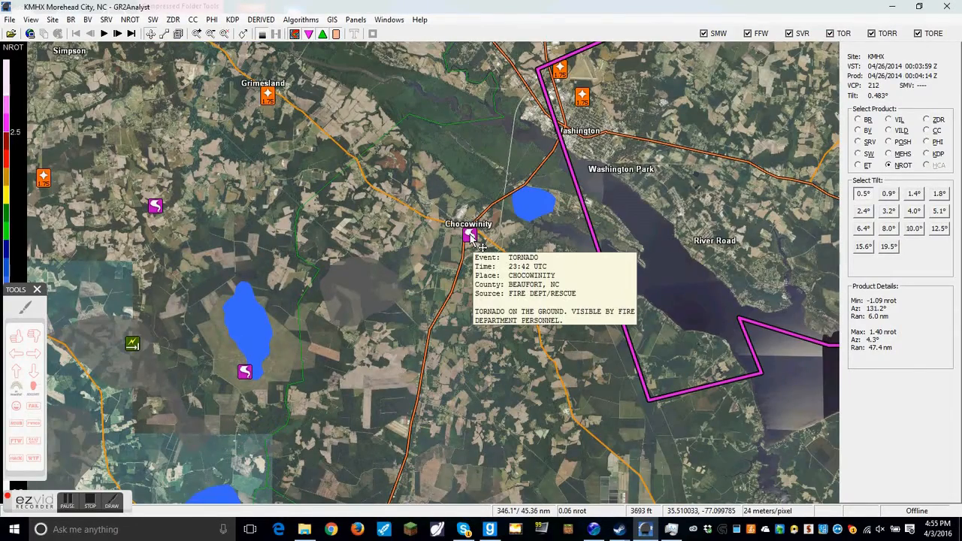
{"action": "left_click_drag", "start_coordinate": [487, 249], "coordinate": [281, 343]}
- Draw a red freehand track from the Chocowinity tornado report east-northeastward into the warning polygon, ending in an X just west of Pantego
{"action": "scroll", "coordinate": [447, 316], "scroll_direction": "down", "scroll_amount": 1}
{"action": "scroll", "coordinate": [280, 342], "scroll_direction": "down", "scroll_amount": 2}
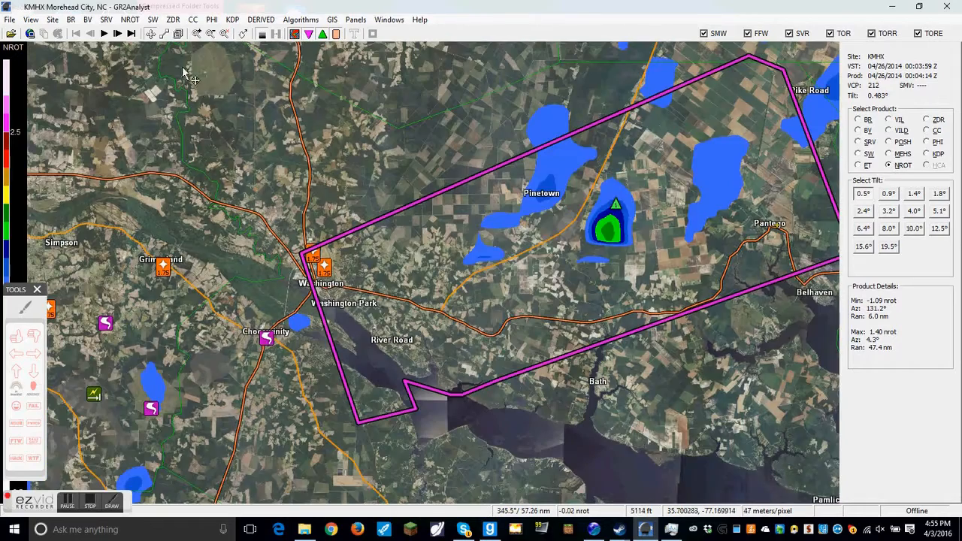
{"action": "mouse_move", "coordinate": [278, 335]}
{"action": "left_mouse_down"}
{"action": "mouse_move", "coordinate": [531, 287]}
{"action": "mouse_move", "coordinate": [709, 230]}
{"action": "mouse_move", "coordinate": [696, 236]}
{"action": "left_mouse_up"}
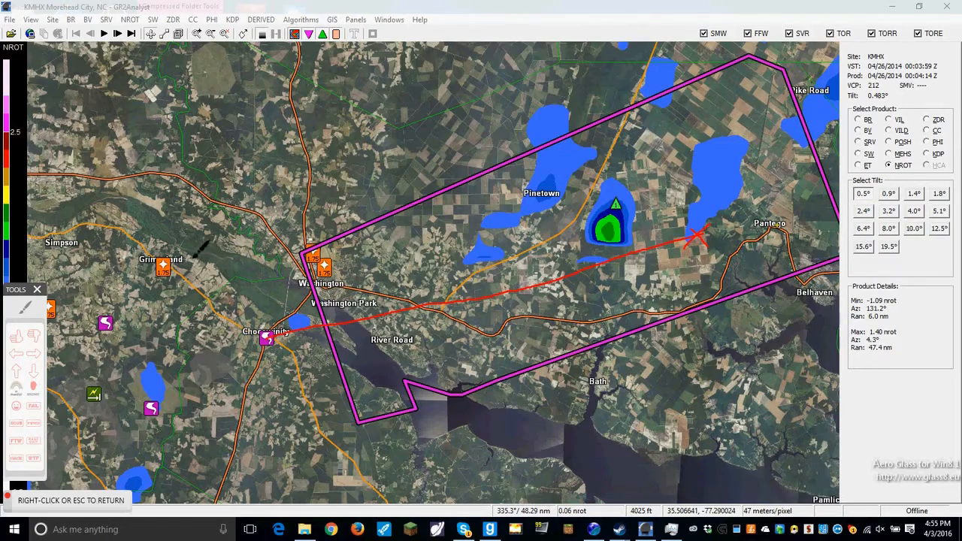
{"action": "scroll", "coordinate": [344, 329], "scroll_direction": "up", "scroll_amount": 2}
{"action": "scroll", "coordinate": [344, 329], "scroll_direction": "up", "scroll_amount": 1}
{"action": "scroll", "coordinate": [241, 329], "scroll_direction": "down", "scroll_amount": 3}
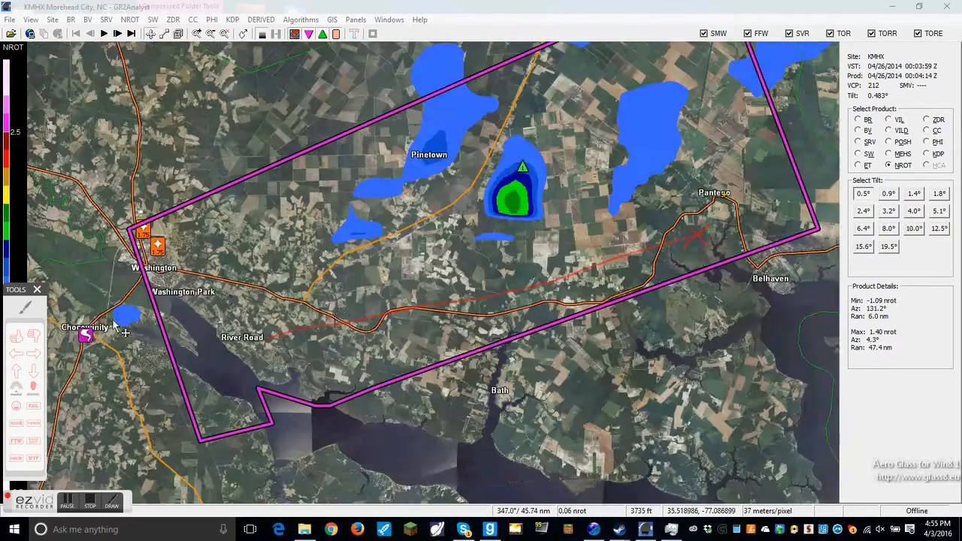
- Display base reflectivity (BR) and examine the storm's high-reflectivity core east of Pinetown
{"action": "scroll", "coordinate": [482, 368], "scroll_direction": "down", "scroll_amount": 3}
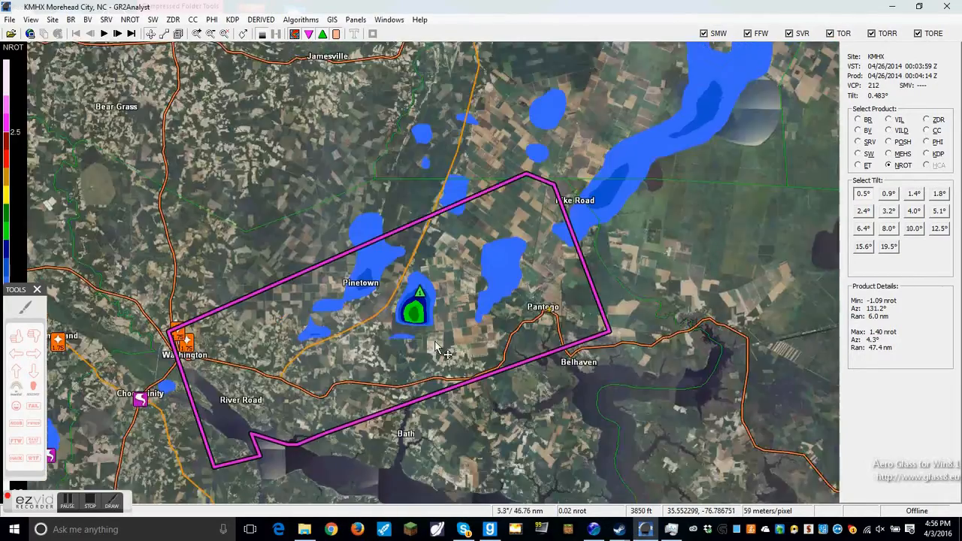
{"action": "left_click", "coordinate": [866, 121]}
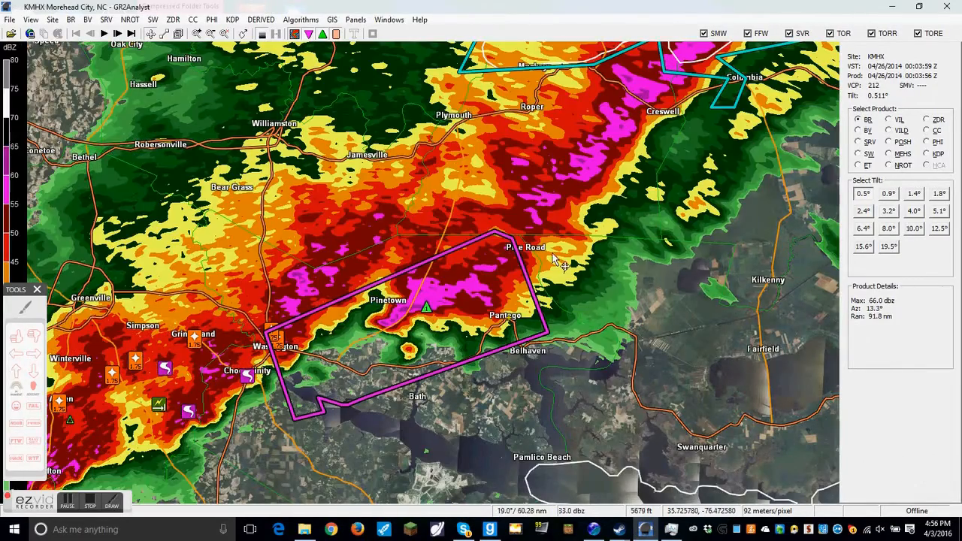
{"action": "scroll", "coordinate": [502, 299], "scroll_direction": "up", "scroll_amount": 1}
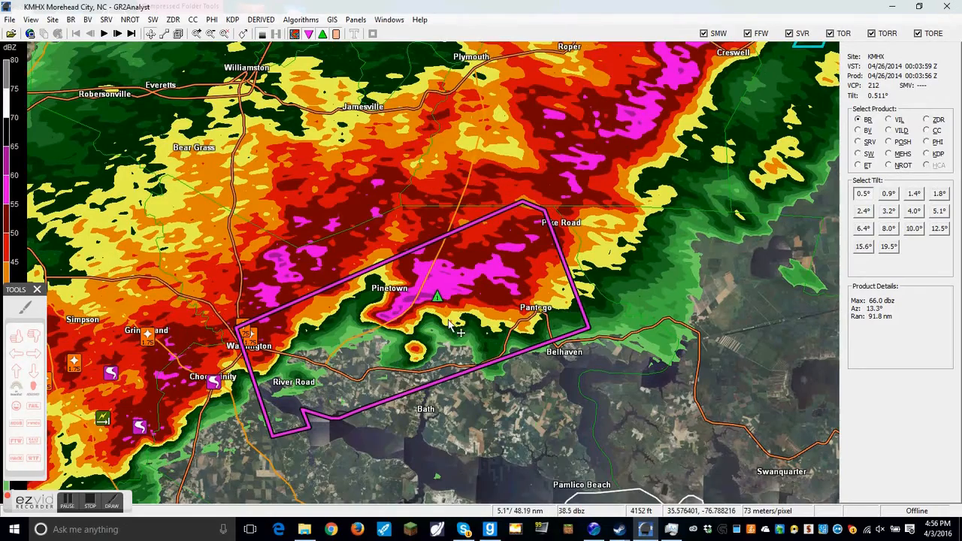
{"action": "scroll", "coordinate": [372, 315], "scroll_direction": "down", "scroll_amount": 3}
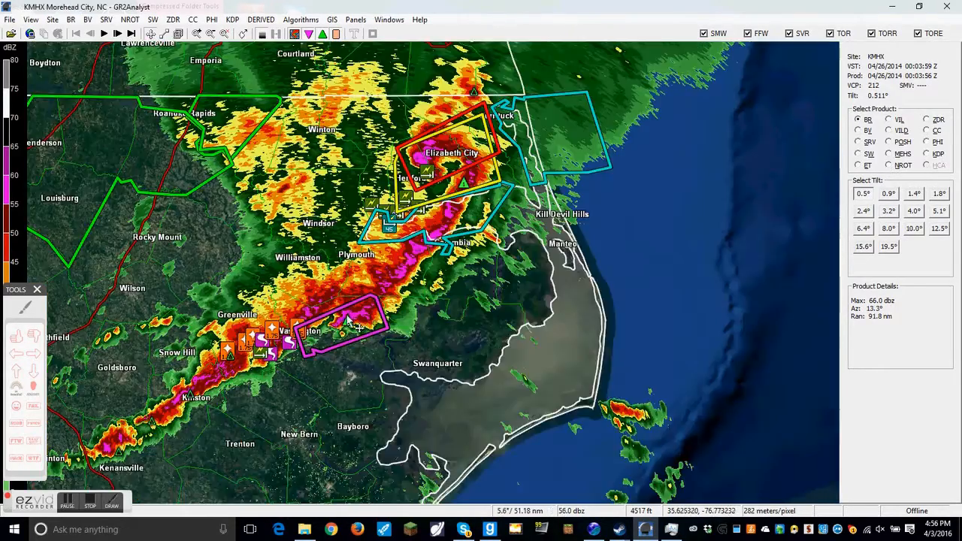
{"action": "scroll", "coordinate": [391, 302], "scroll_direction": "up", "scroll_amount": 3}
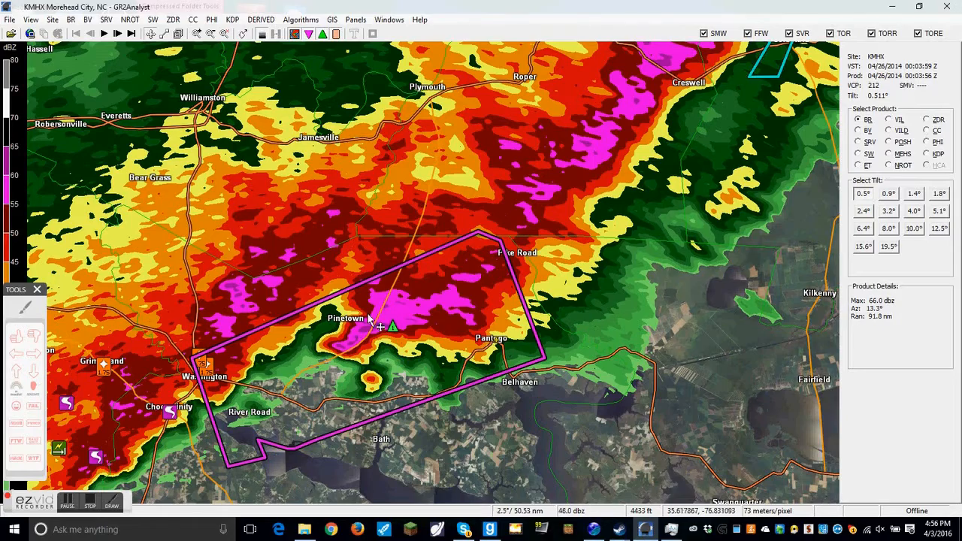
{"action": "scroll", "coordinate": [368, 316], "scroll_direction": "up", "scroll_amount": 4}
{"action": "left_click_drag", "start_coordinate": [365, 319], "coordinate": [405, 338]}
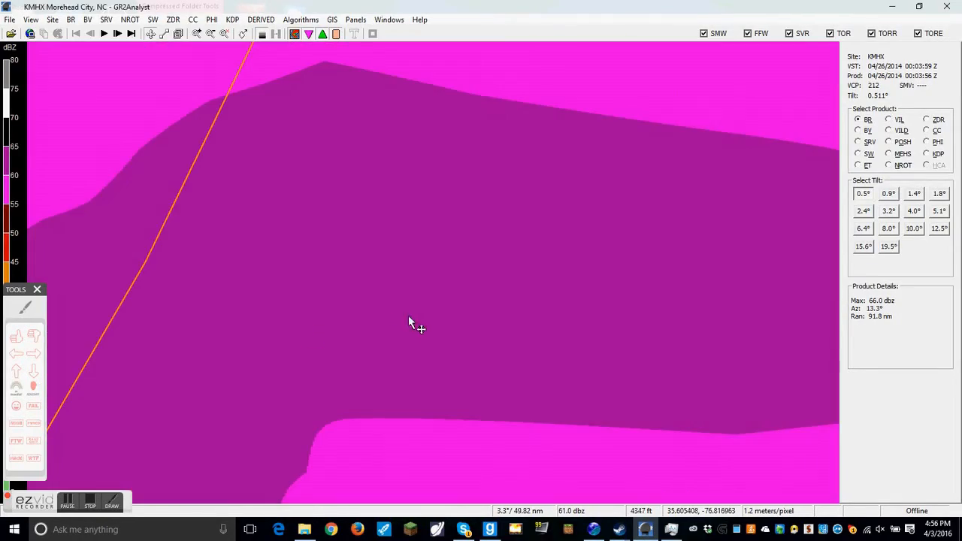
{"action": "scroll", "coordinate": [536, 285], "scroll_direction": "down", "scroll_amount": 8}
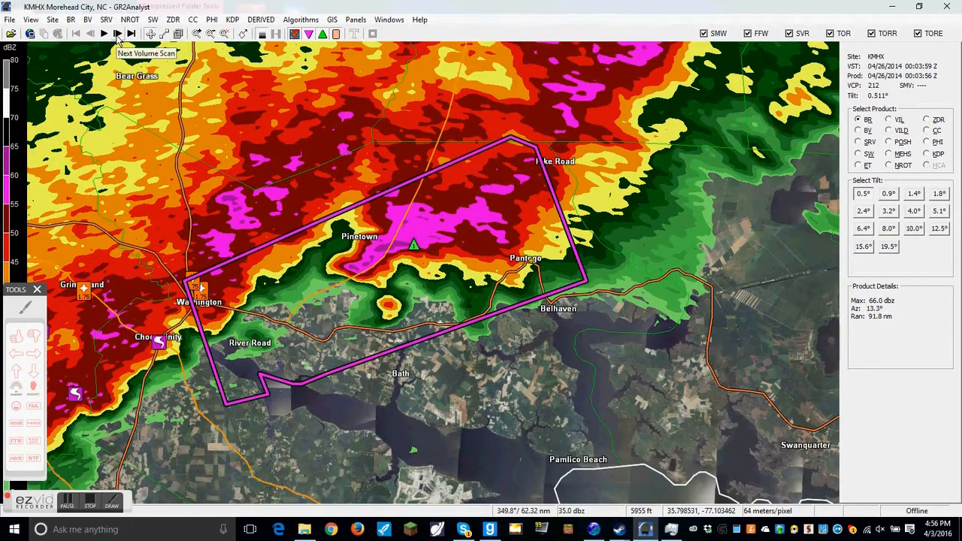
- Advance the reflectivity volume by volume to the 00:22:43 Z scan and step back to the 00:03:59 Z scan
{"action": "left_click", "coordinate": [118, 33]}
{"action": "left_click", "coordinate": [118, 34]}
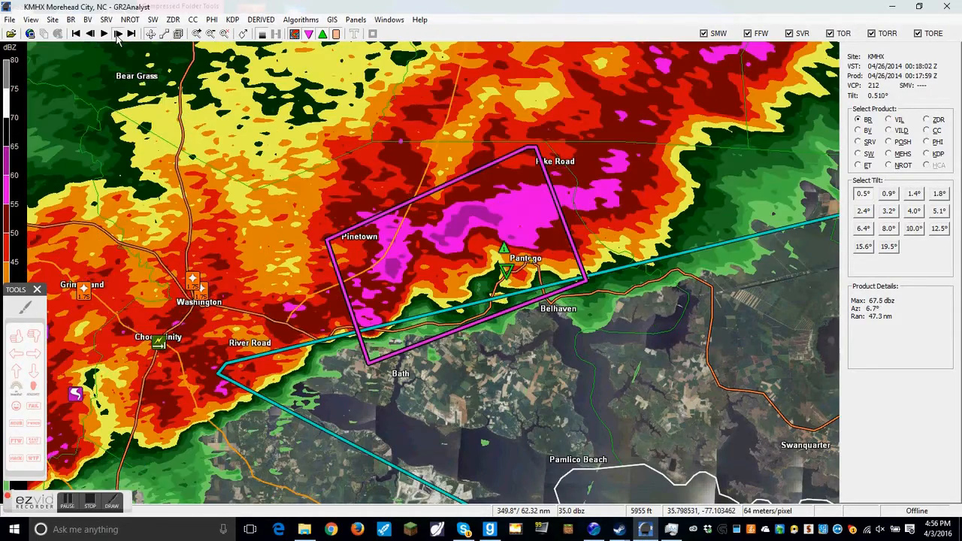
{"action": "left_click", "coordinate": [118, 34]}
{"action": "left_click", "coordinate": [118, 34]}
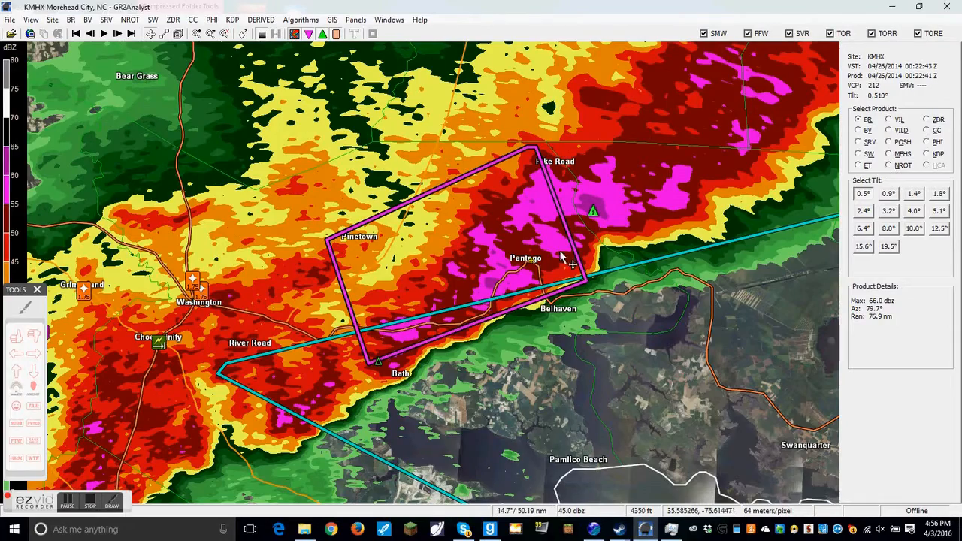
{"action": "scroll", "coordinate": [565, 258], "scroll_direction": "down", "scroll_amount": 2}
{"action": "left_click", "coordinate": [93, 38]}
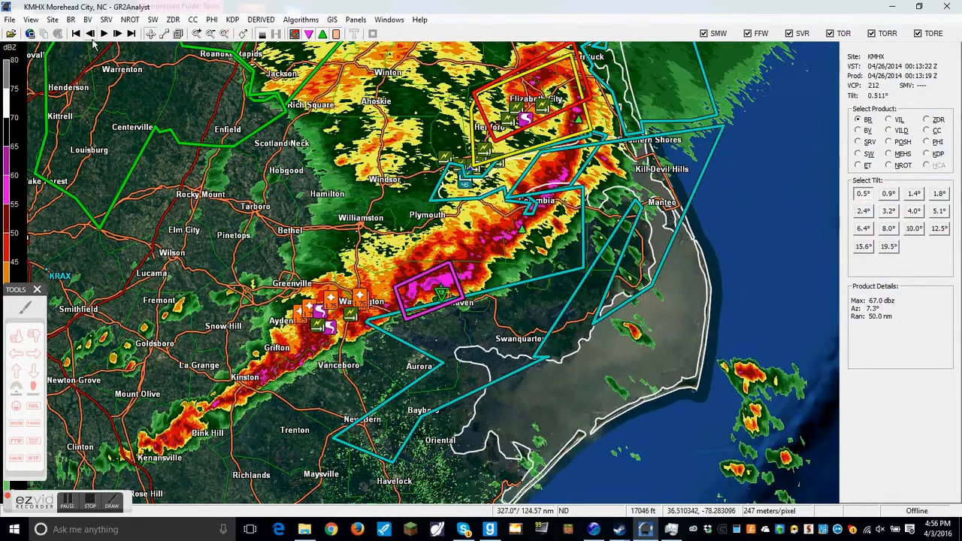
{"action": "left_click", "coordinate": [91, 37]}
{"action": "left_click", "coordinate": [92, 38]}
{"action": "left_click", "coordinate": [91, 38]}
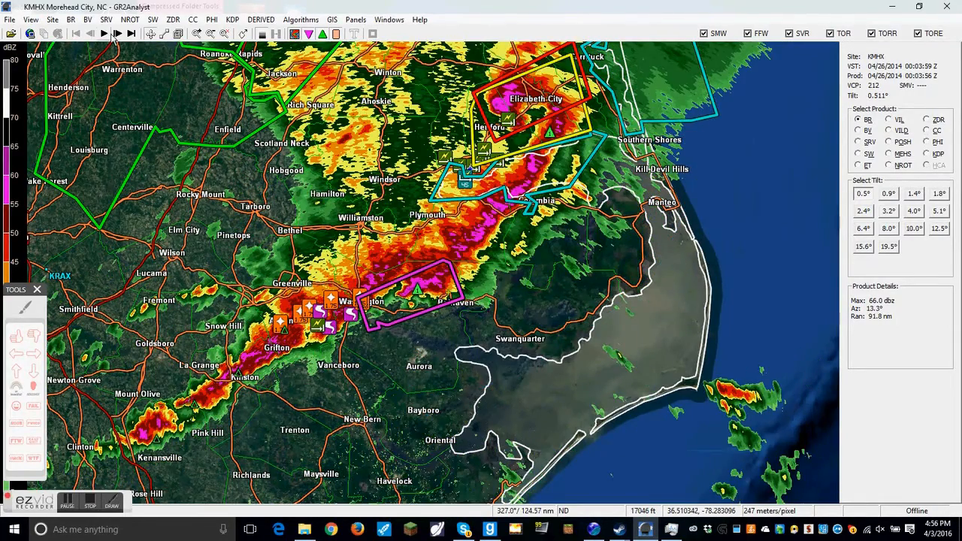
- Follow the storm's movement forward through eight more volume scan steps and return to the first scan at 00:03:59 Z
{"action": "left_click", "coordinate": [117, 35]}
{"action": "left_click", "coordinate": [117, 35]}
{"action": "left_click", "coordinate": [116, 35]}
{"action": "left_click", "coordinate": [116, 36]}
{"action": "left_click", "coordinate": [117, 35]}
{"action": "left_click", "coordinate": [117, 36]}
{"action": "left_click", "coordinate": [117, 35]}
{"action": "left_click", "coordinate": [117, 35]}
{"action": "left_click", "coordinate": [76, 35]}
- Hide the storm reports on the map and inspect the green triangle marker southeast of Pinetown
{"action": "scroll", "coordinate": [404, 310], "scroll_direction": "up", "scroll_amount": 3}
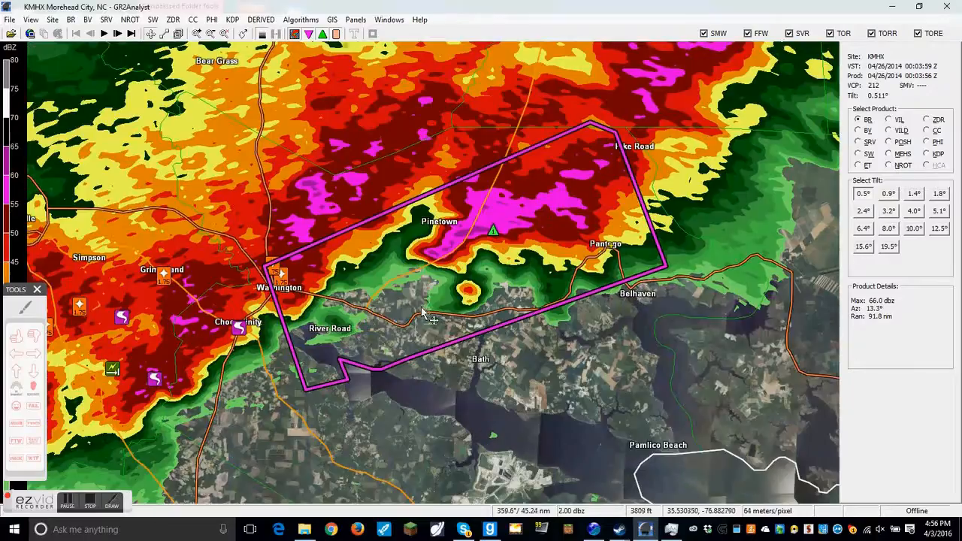
{"action": "left_click", "coordinate": [336, 35]}
{"action": "scroll", "coordinate": [405, 109], "scroll_direction": "up", "scroll_amount": 1}
{"action": "mouse_move", "coordinate": [409, 162]}
{"action": "left_mouse_down"}
{"action": "mouse_move", "coordinate": [306, 217]}
{"action": "mouse_move", "coordinate": [266, 220]}
{"action": "left_mouse_up"}
{"action": "mouse_move", "coordinate": [375, 314]}
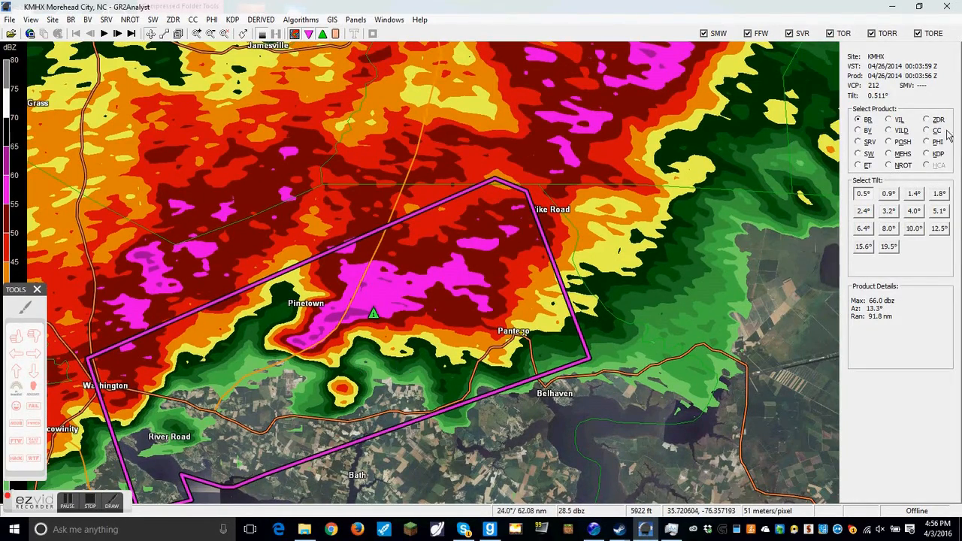
- Display MEHS and VIL over the warned storm and inspect the highest values around the green marker southeast of Pinetown
{"action": "left_click", "coordinate": [901, 155]}
{"action": "scroll", "coordinate": [396, 312], "scroll_direction": "down", "scroll_amount": 1}
{"action": "scroll", "coordinate": [406, 319], "scroll_direction": "down", "scroll_amount": 5}
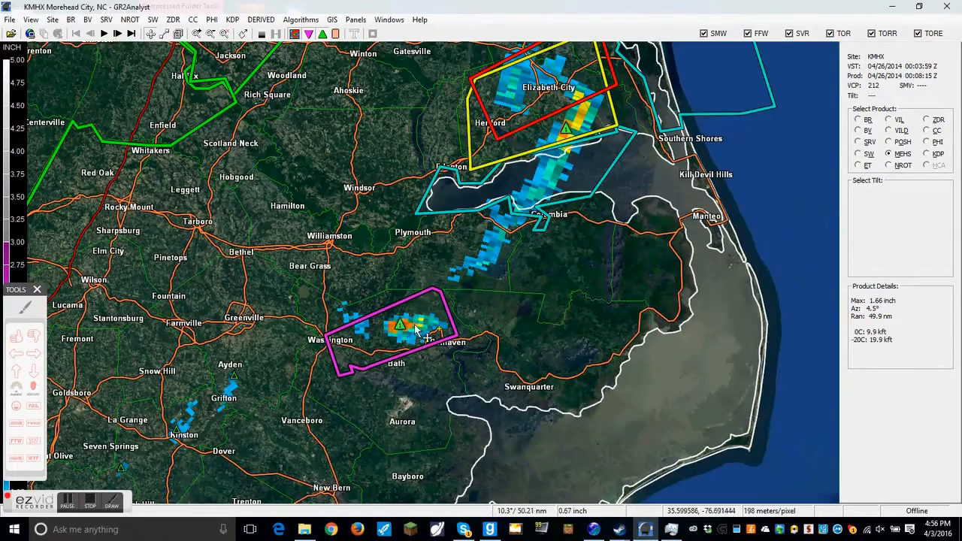
{"action": "scroll", "coordinate": [398, 315], "scroll_direction": "up", "scroll_amount": 7}
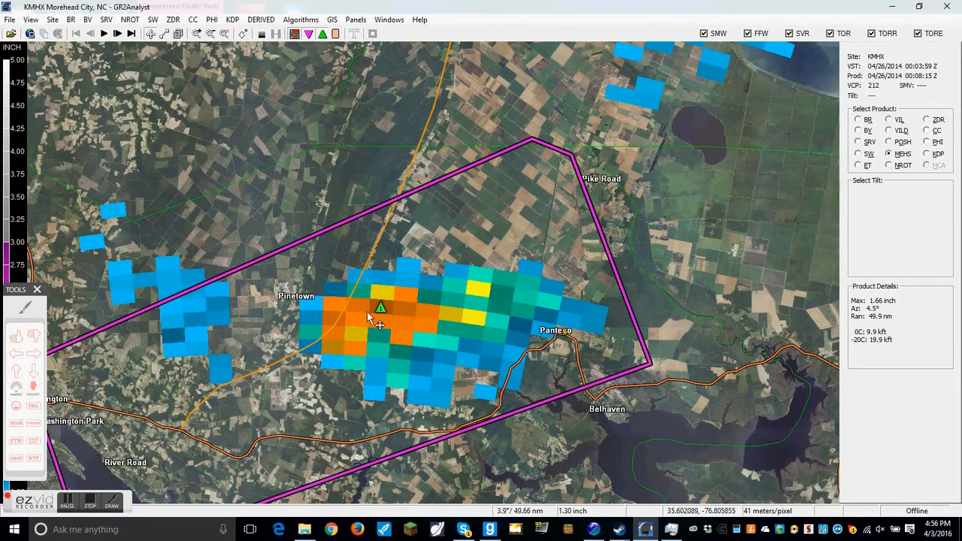
{"action": "left_click", "coordinate": [897, 120]}
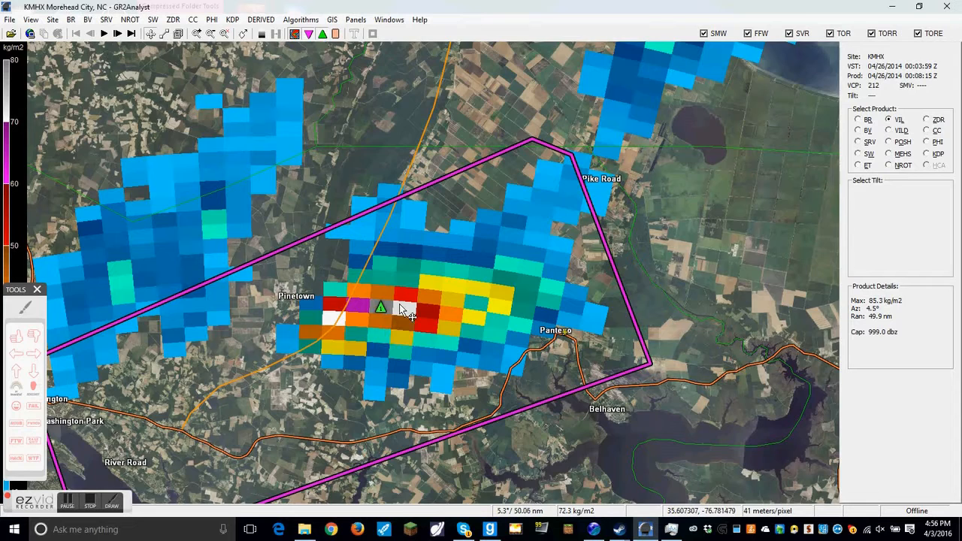
{"action": "scroll", "coordinate": [403, 311], "scroll_direction": "up", "scroll_amount": 4}
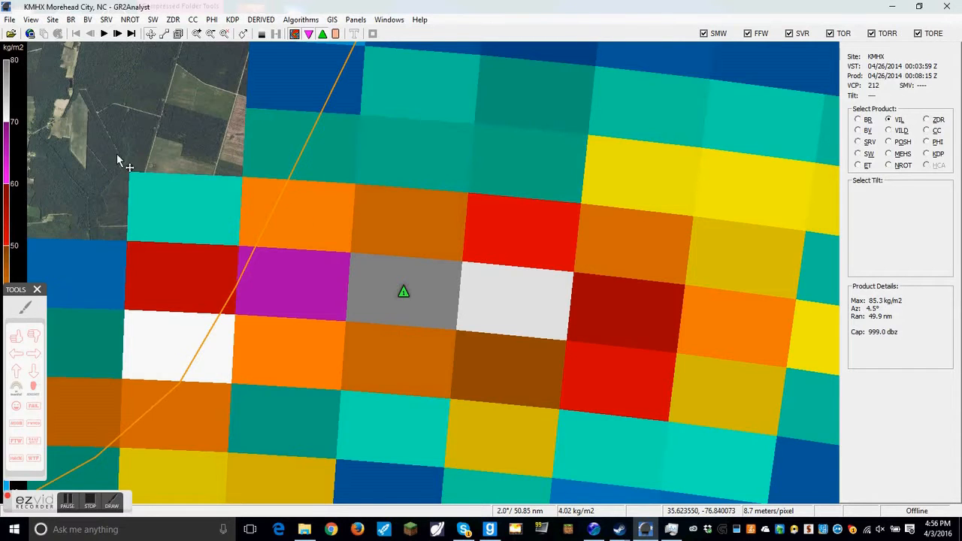
- Switch back to base velocity (BV) and view the couplet area between Pinetown and Pantego
{"action": "scroll", "coordinate": [116, 153], "scroll_direction": "down", "scroll_amount": 2}
{"action": "left_click", "coordinate": [865, 130]}
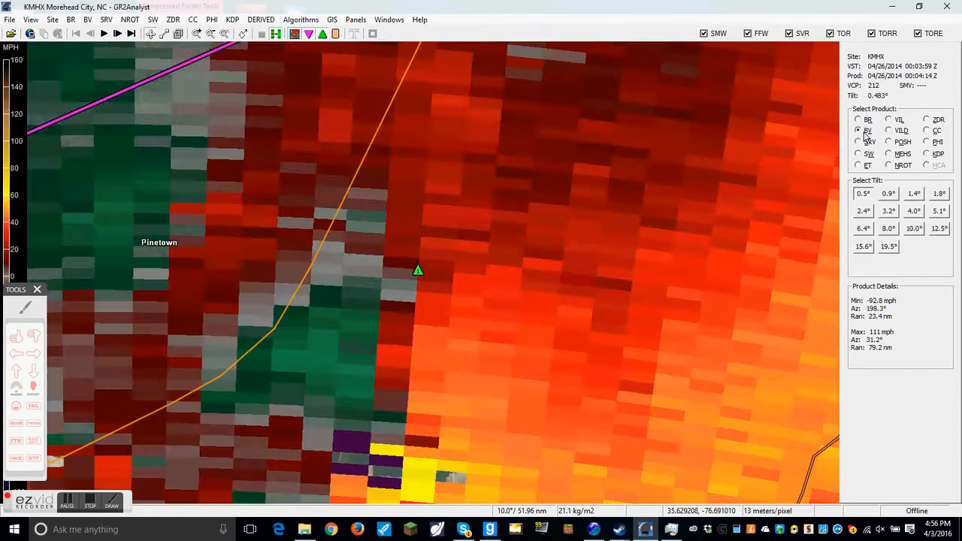
{"action": "scroll", "coordinate": [548, 263], "scroll_direction": "down", "scroll_amount": 2}
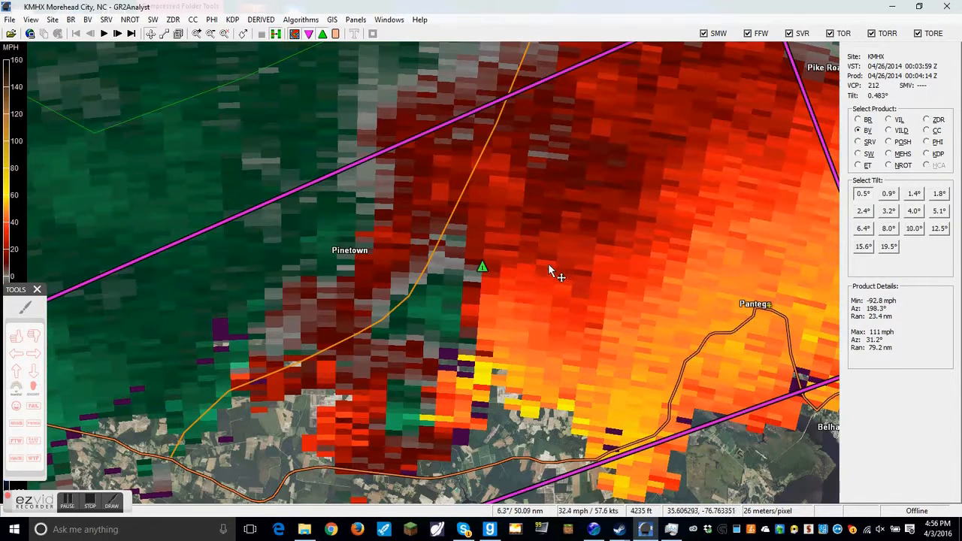
- Display base reflectivity (BR) and correlation coefficient (CC) over the warned storm, and inspect CC at the green marker southeast of Pinetown
{"action": "left_click", "coordinate": [866, 120]}
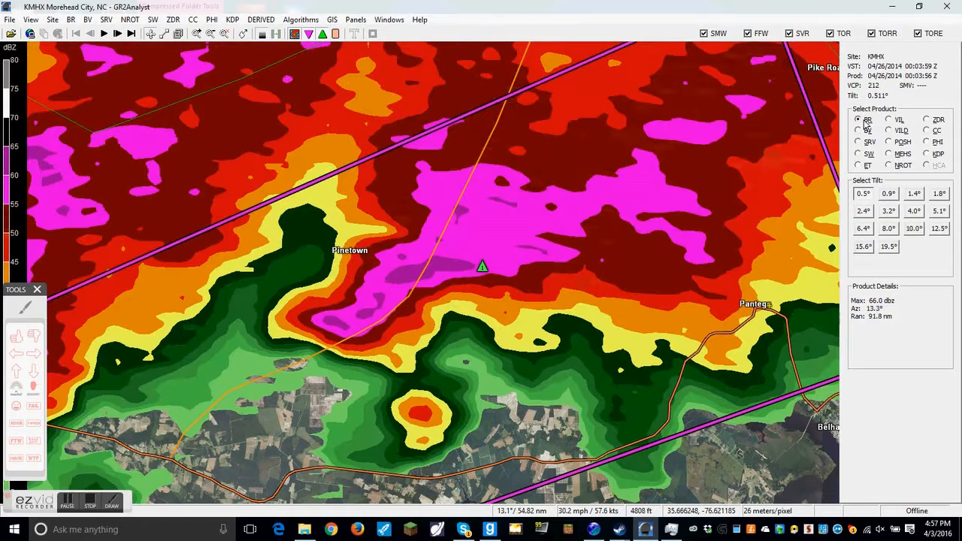
{"action": "left_click", "coordinate": [930, 132]}
{"action": "scroll", "coordinate": [505, 331], "scroll_direction": "down", "scroll_amount": 2}
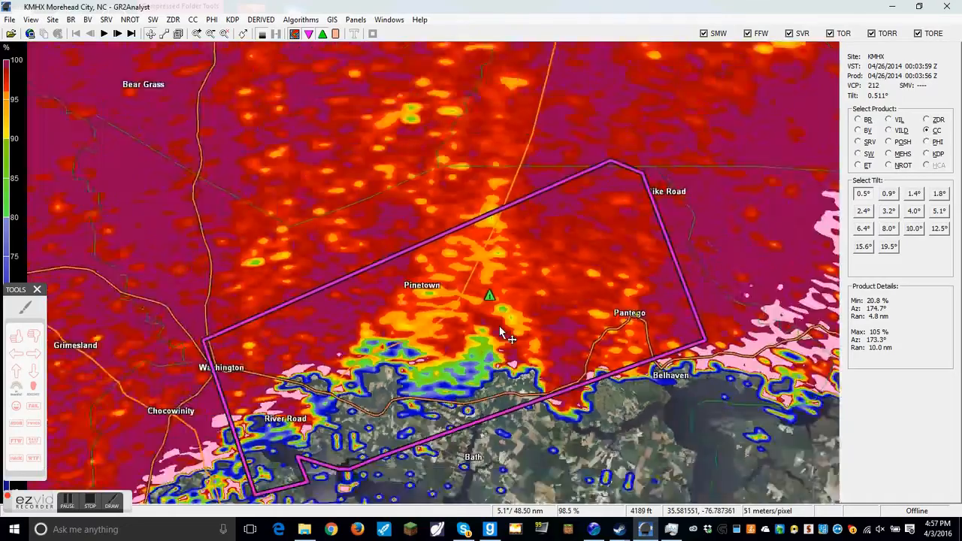
{"action": "scroll", "coordinate": [500, 330], "scroll_direction": "down", "scroll_amount": 3}
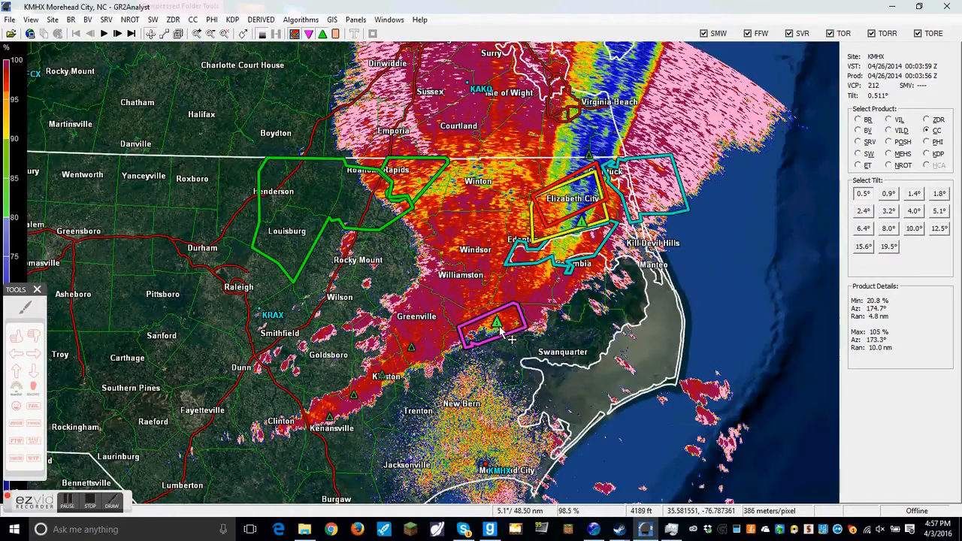
{"action": "scroll", "coordinate": [500, 331], "scroll_direction": "up", "scroll_amount": 5}
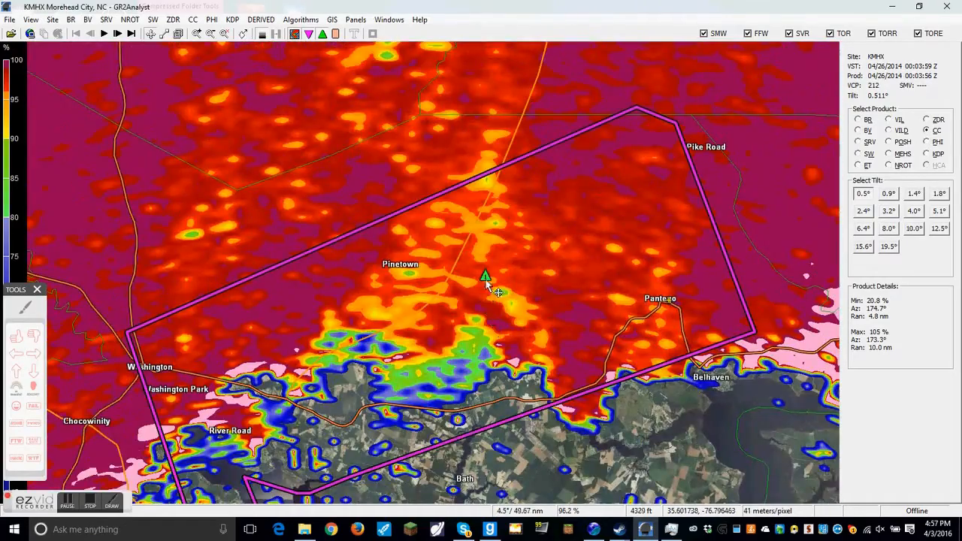
{"action": "mouse_move", "coordinate": [486, 281]}
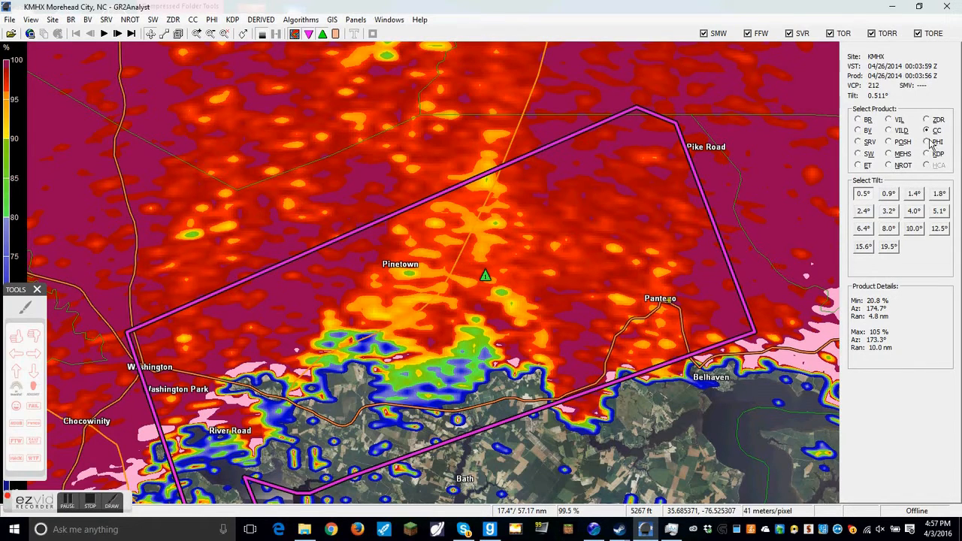
- Examine the CC values south and southwest of Pinetown inside the tornado warning polygon
{"action": "left_click_drag", "start_coordinate": [388, 290], "coordinate": [629, 189]}
{"action": "scroll", "coordinate": [453, 226], "scroll_direction": "down", "scroll_amount": 4}
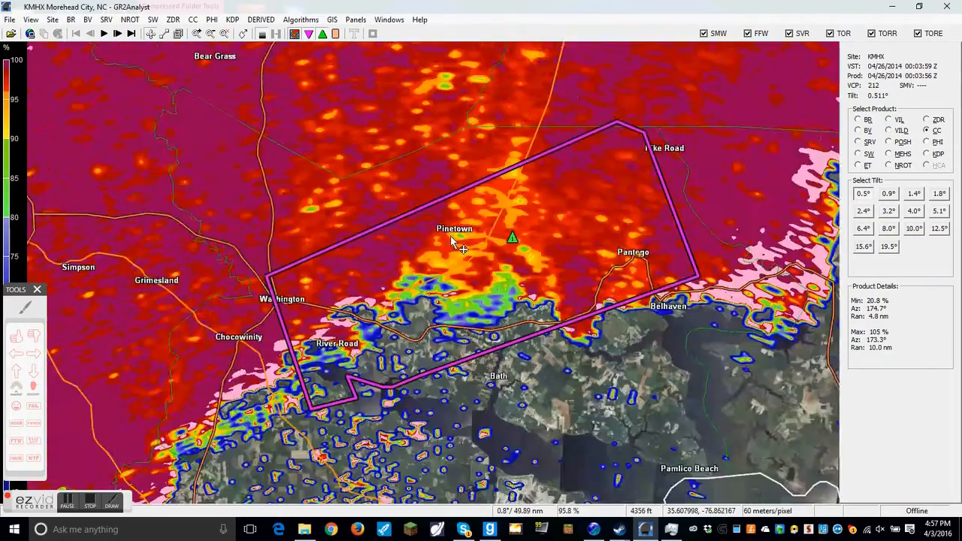
{"action": "scroll", "coordinate": [519, 243], "scroll_direction": "up", "scroll_amount": 4}
{"action": "scroll", "coordinate": [424, 286], "scroll_direction": "down", "scroll_amount": 2}
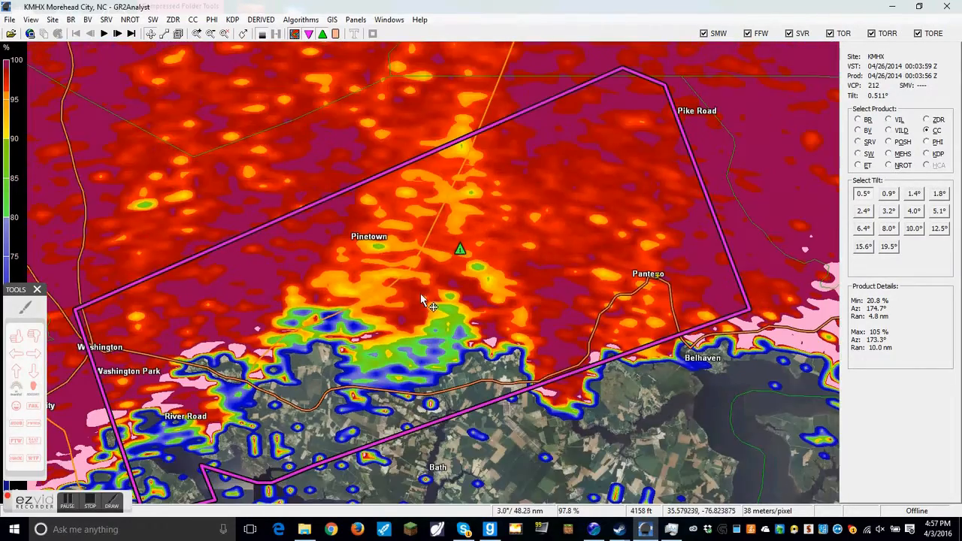
{"action": "scroll", "coordinate": [346, 289], "scroll_direction": "up", "scroll_amount": 4}
{"action": "scroll", "coordinate": [609, 249], "scroll_direction": "down", "scroll_amount": 2}
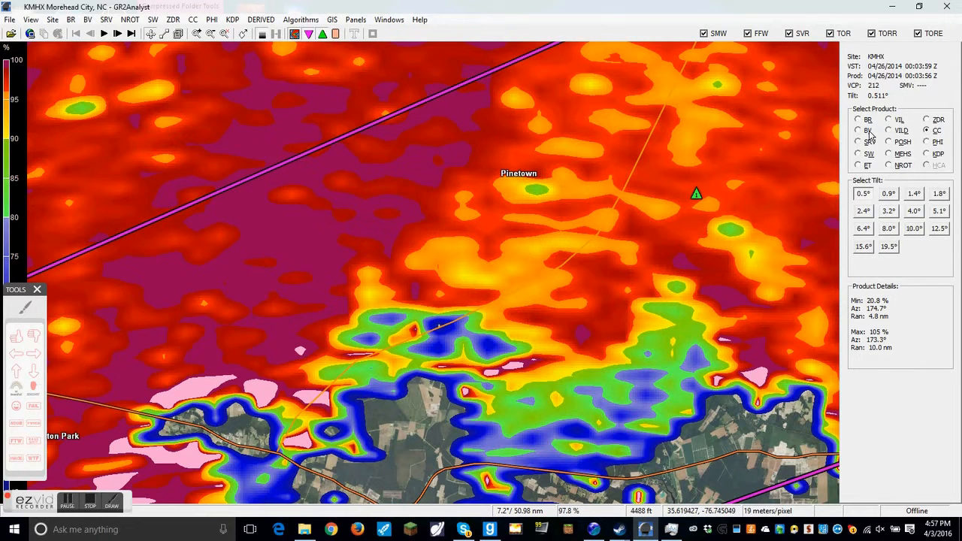
{"action": "scroll", "coordinate": [454, 324], "scroll_direction": "up", "scroll_amount": 4}
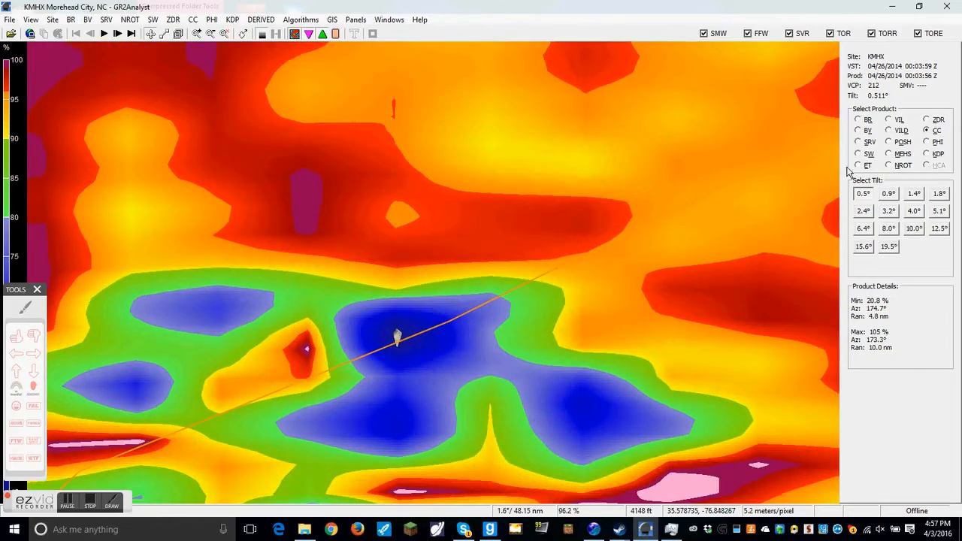
- Compare base velocity (BV) and base reflectivity (BR) over the Pinetown storm, and return to CC
{"action": "left_click", "coordinate": [868, 131]}
{"action": "scroll", "coordinate": [635, 219], "scroll_direction": "down", "scroll_amount": 4}
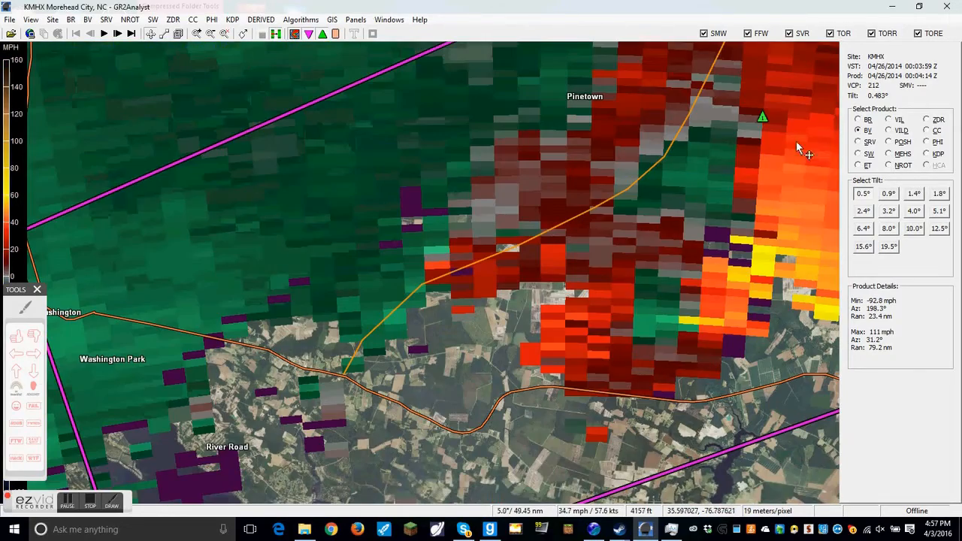
{"action": "left_click", "coordinate": [859, 120]}
{"action": "scroll", "coordinate": [394, 303], "scroll_direction": "down", "scroll_amount": 2}
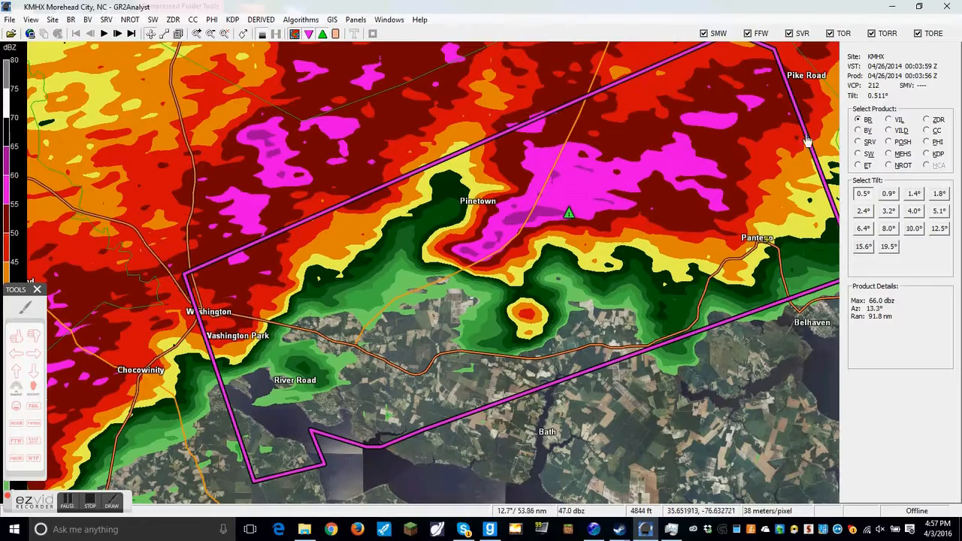
{"action": "left_click", "coordinate": [936, 134]}
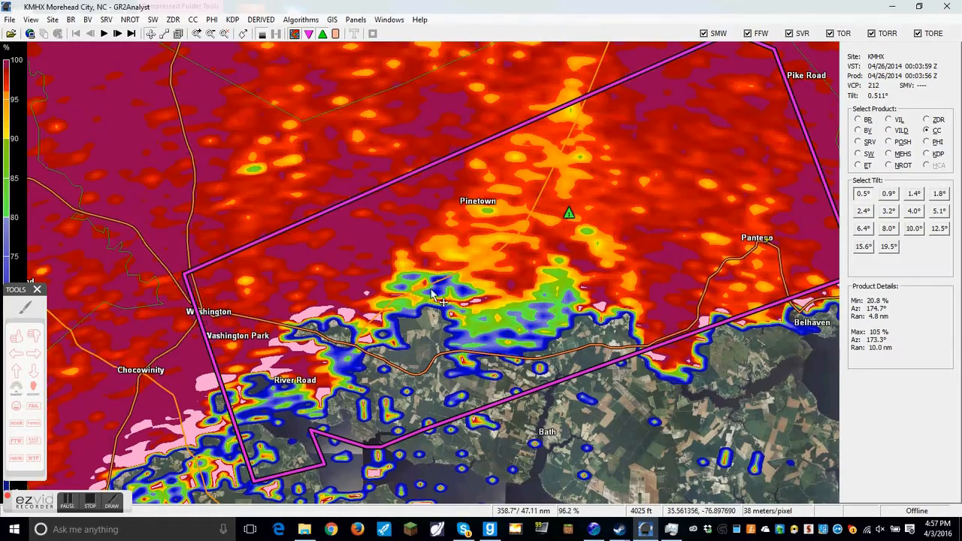
- Inspect the blue CC pocket southwest of Pinetown up close, including the small gap at its center
{"action": "scroll", "coordinate": [436, 297], "scroll_direction": "up", "scroll_amount": 2}
{"action": "scroll", "coordinate": [439, 300], "scroll_direction": "down", "scroll_amount": 3}
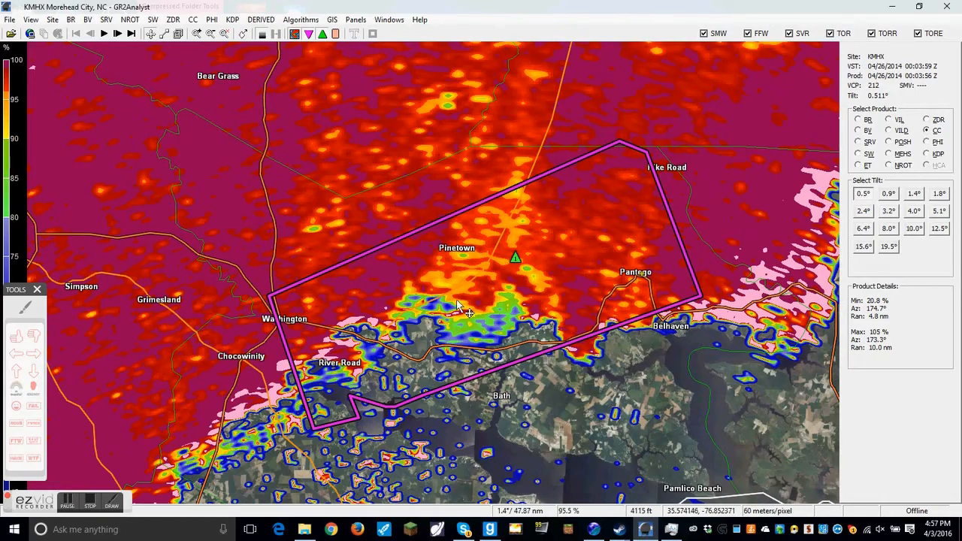
{"action": "scroll", "coordinate": [377, 290], "scroll_direction": "down", "scroll_amount": 2}
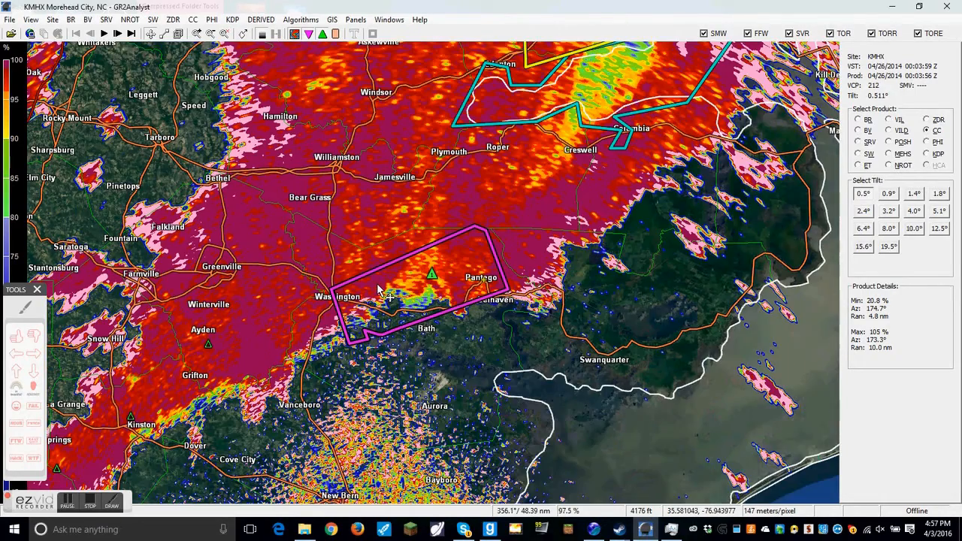
{"action": "scroll", "coordinate": [379, 288], "scroll_direction": "up", "scroll_amount": 3}
{"action": "scroll", "coordinate": [450, 310], "scroll_direction": "up", "scroll_amount": 3}
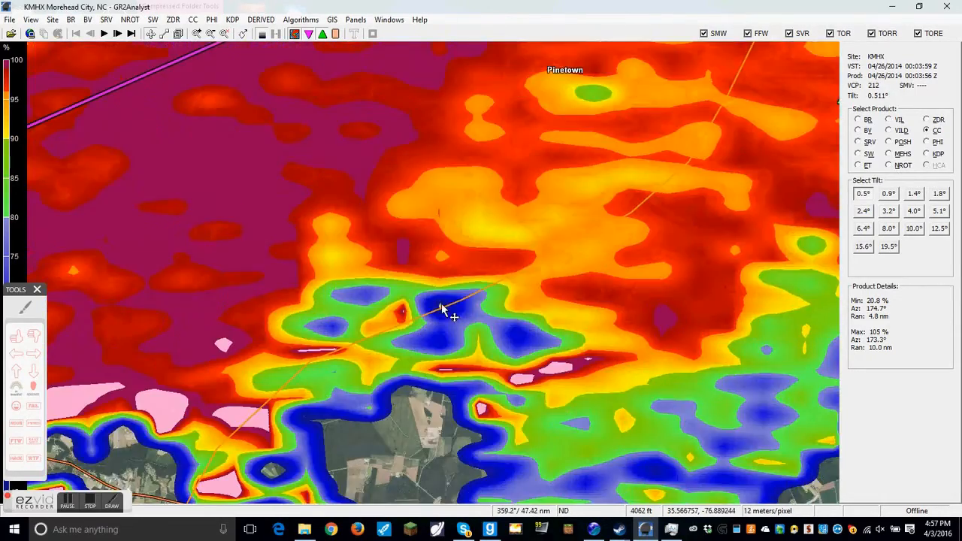
{"action": "scroll", "coordinate": [487, 308], "scroll_direction": "up", "scroll_amount": 5}
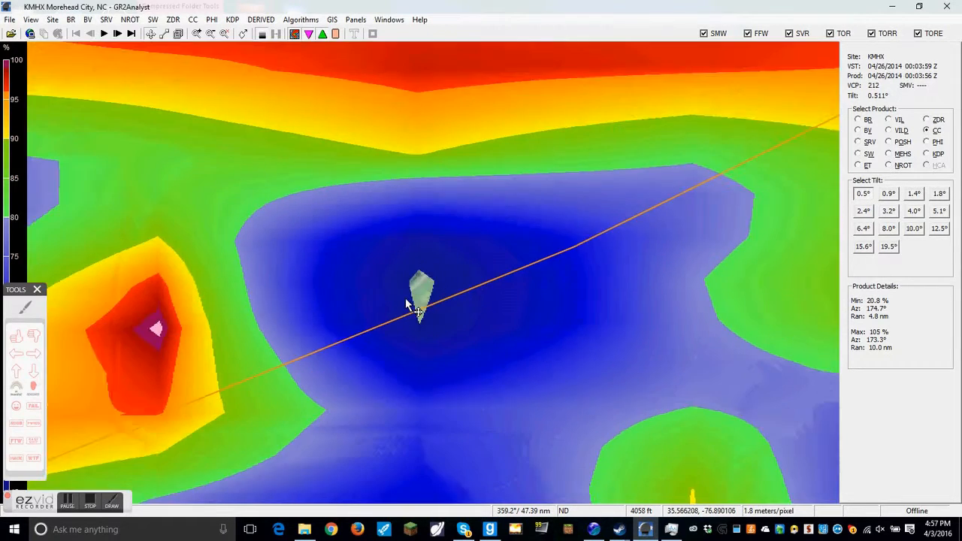
{"action": "scroll", "coordinate": [408, 302], "scroll_direction": "down", "scroll_amount": 2}
{"action": "scroll", "coordinate": [409, 331], "scroll_direction": "up", "scroll_amount": 4}
{"action": "scroll", "coordinate": [404, 340], "scroll_direction": "down", "scroll_amount": 2}
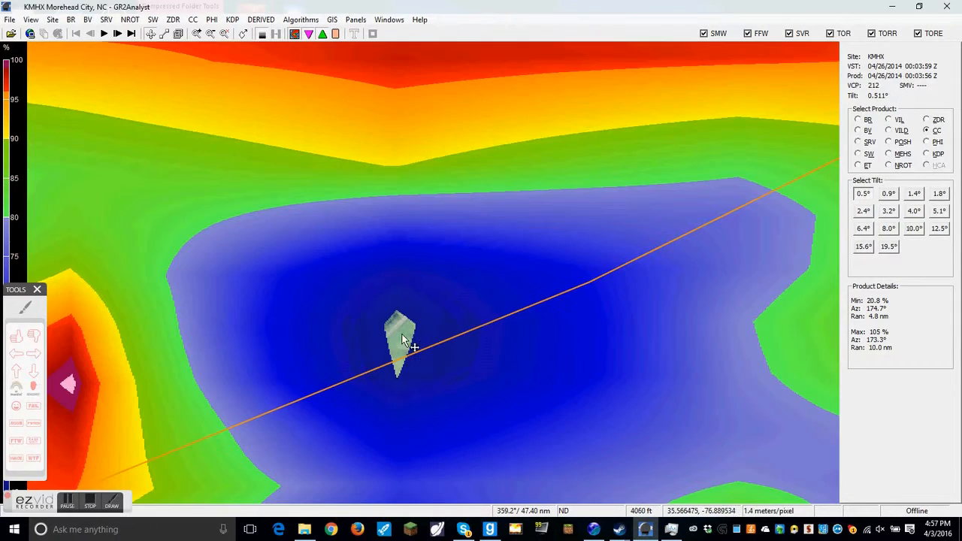
{"action": "scroll", "coordinate": [396, 368], "scroll_direction": "down", "scroll_amount": 5}
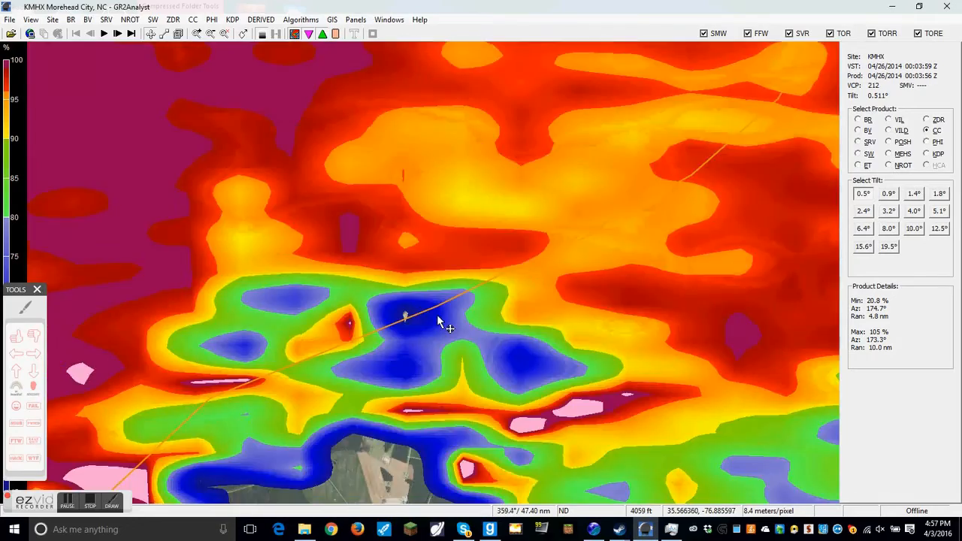
{"action": "scroll", "coordinate": [451, 331], "scroll_direction": "up", "scroll_amount": 4}
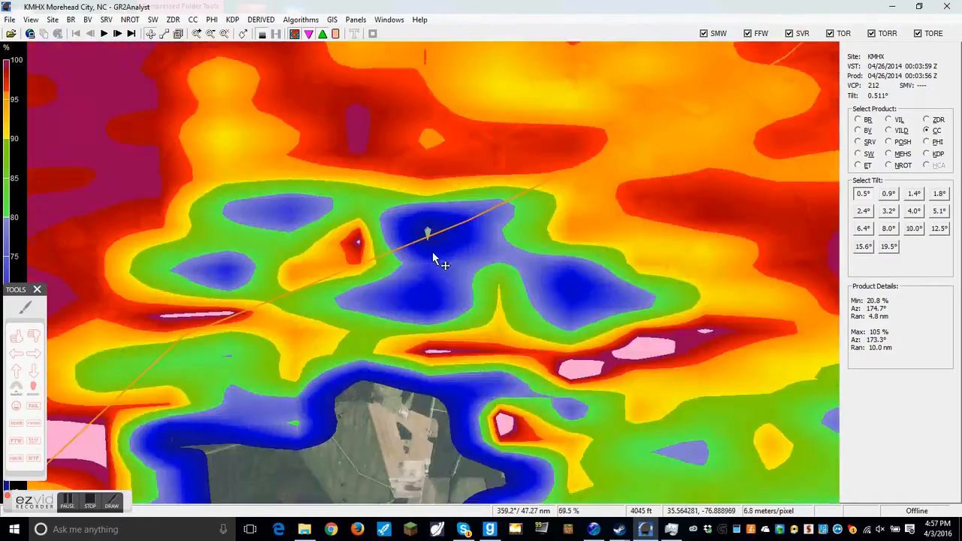
- Compare CC along the southern edge of the storm line near Kinston and Pink Hill with the warned area near Pantego
{"action": "scroll", "coordinate": [432, 252], "scroll_direction": "down", "scroll_amount": 3}
{"action": "scroll", "coordinate": [462, 248], "scroll_direction": "down", "scroll_amount": 3}
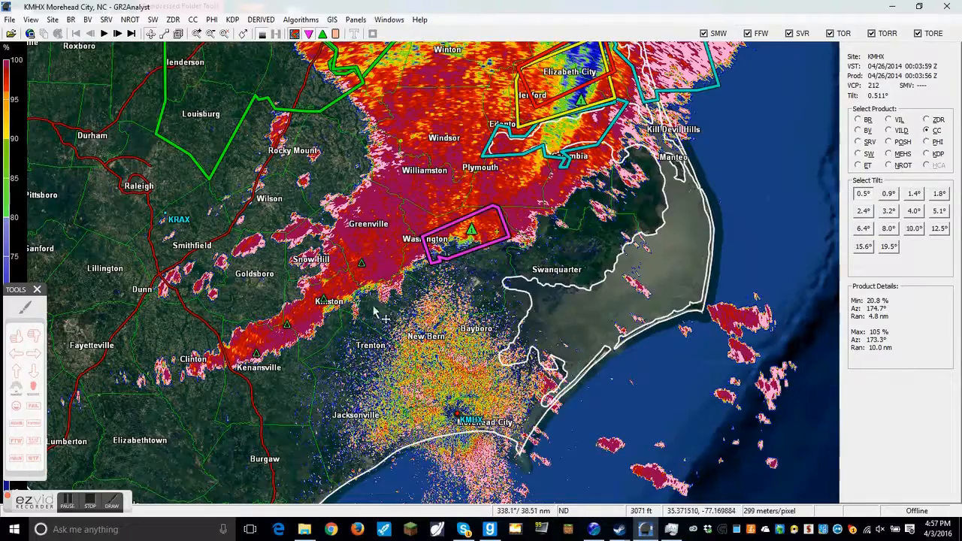
{"action": "scroll", "coordinate": [382, 314], "scroll_direction": "up", "scroll_amount": 4}
{"action": "scroll", "coordinate": [192, 391], "scroll_direction": "down", "scroll_amount": 3}
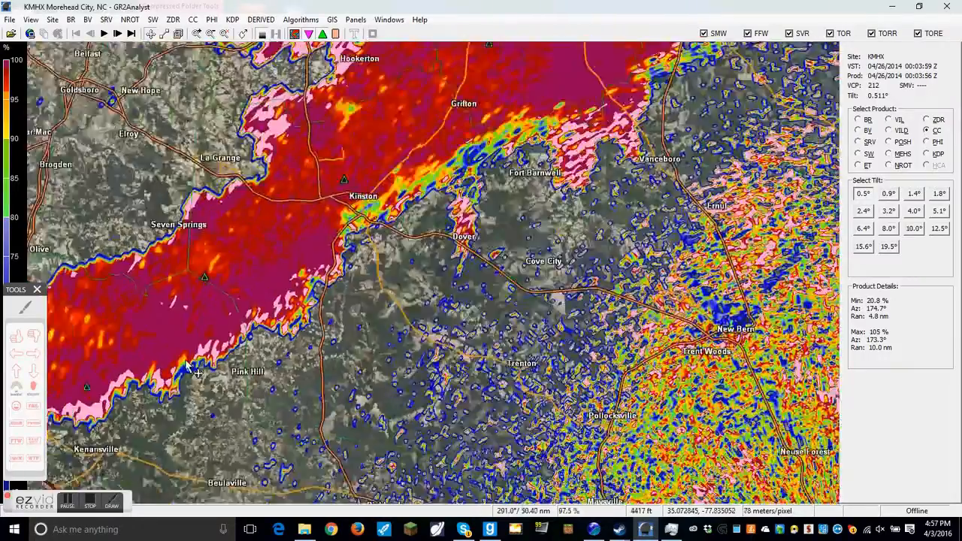
{"action": "scroll", "coordinate": [387, 246], "scroll_direction": "up", "scroll_amount": 3}
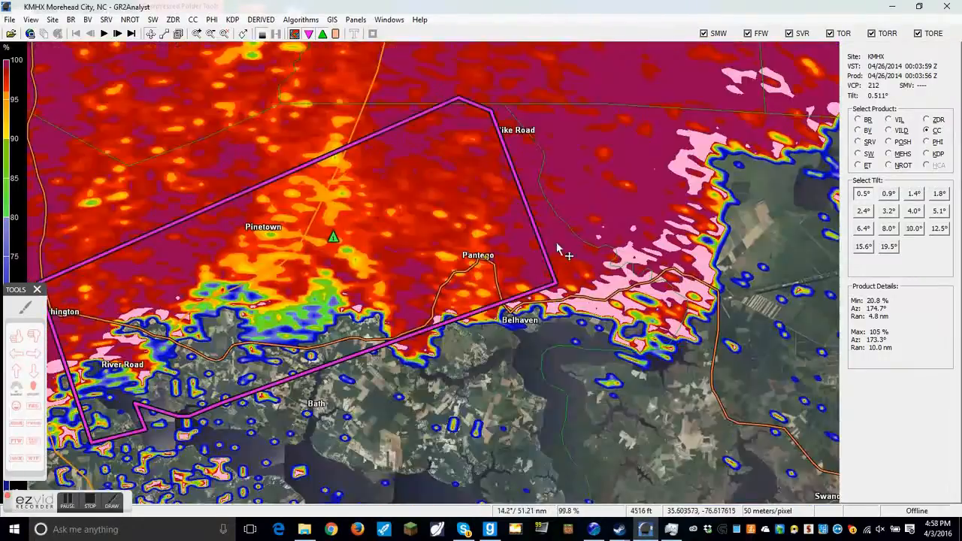
- Compare BR, CC and NROT over the Pinetown storm, finishing on base reflectivity
{"action": "scroll", "coordinate": [597, 251], "scroll_direction": "down", "scroll_amount": 2}
{"action": "left_click", "coordinate": [857, 119]}
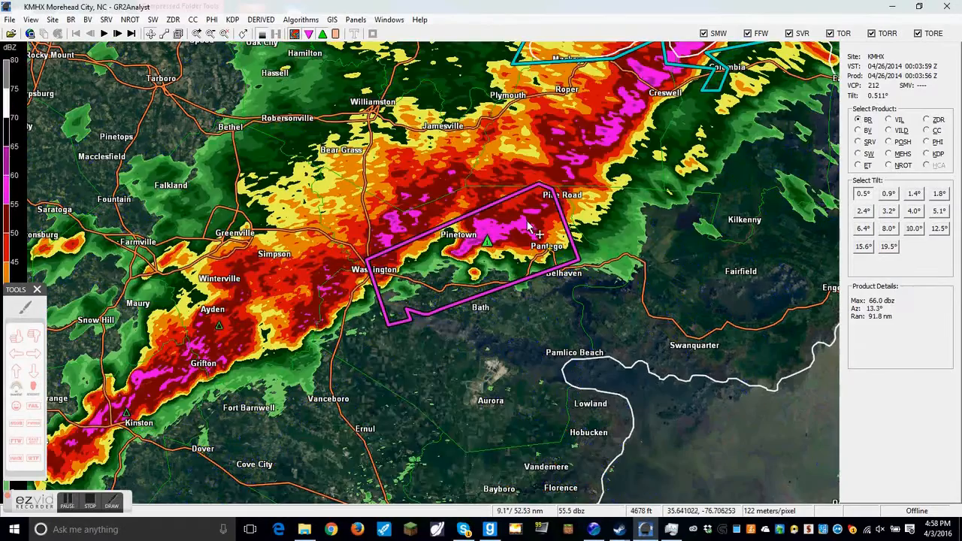
{"action": "scroll", "coordinate": [510, 299], "scroll_direction": "up", "scroll_amount": 4}
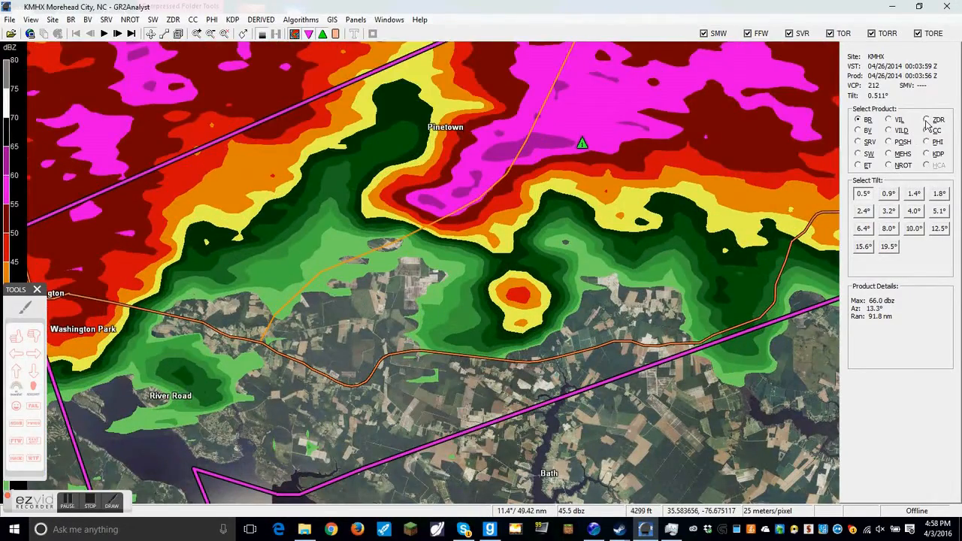
{"action": "left_click", "coordinate": [933, 130]}
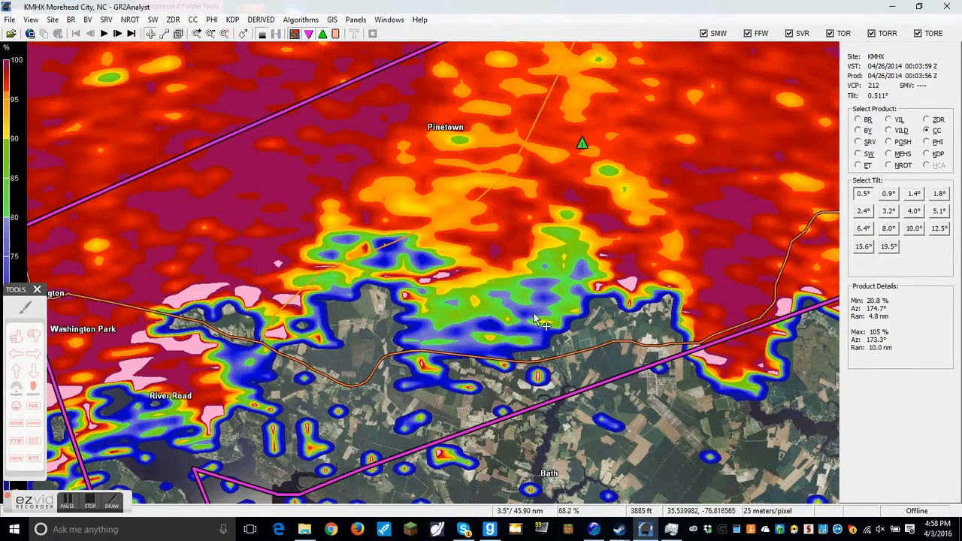
{"action": "left_click", "coordinate": [890, 165]}
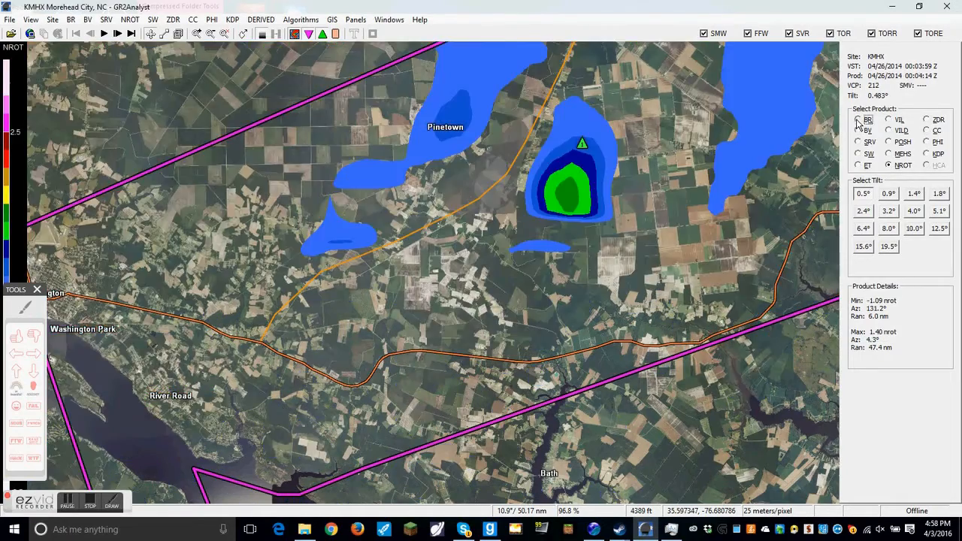
{"action": "left_click", "coordinate": [858, 120]}
{"action": "scroll", "coordinate": [488, 304], "scroll_direction": "down", "scroll_amount": 1}
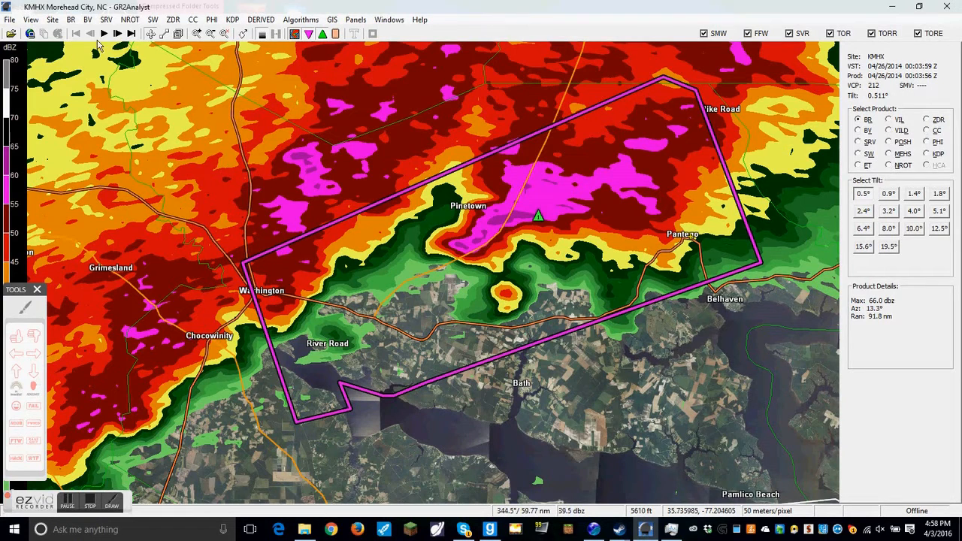
- Display CC again and view the storm south of Pinetown and the wider region around the KMHX radar site
{"action": "left_click", "coordinate": [926, 131]}
{"action": "scroll", "coordinate": [499, 293], "scroll_direction": "up", "scroll_amount": 2}
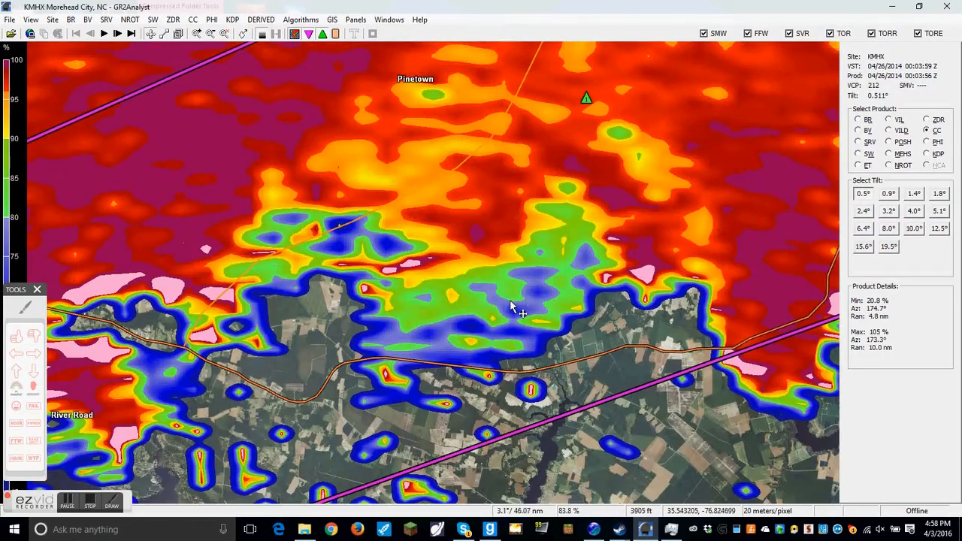
{"action": "scroll", "coordinate": [503, 300], "scroll_direction": "down", "scroll_amount": 5}
{"action": "scroll", "coordinate": [494, 490], "scroll_direction": "up", "scroll_amount": 2}
{"action": "scroll", "coordinate": [493, 490], "scroll_direction": "down", "scroll_amount": 2}
{"action": "scroll", "coordinate": [480, 383], "scroll_direction": "up", "scroll_amount": 1}
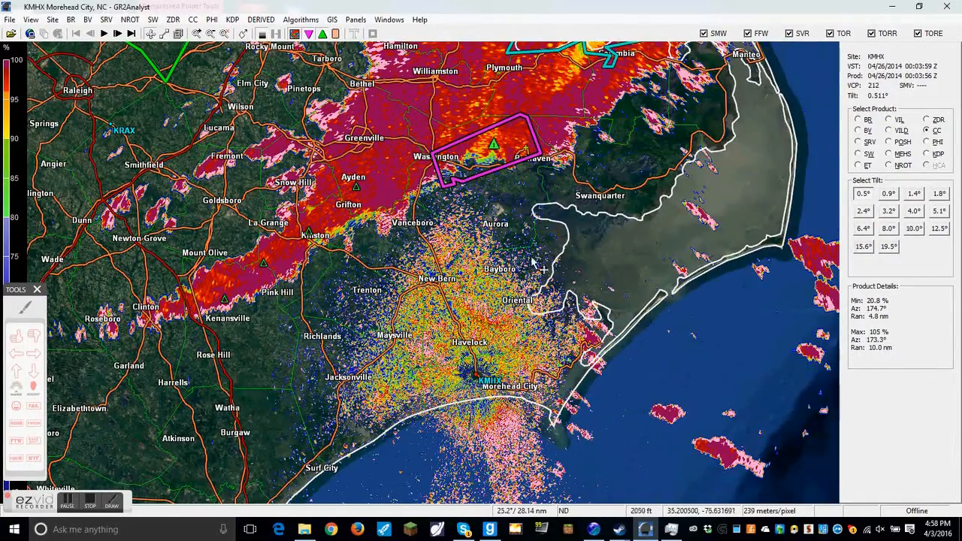
{"action": "right_click", "coordinate": [474, 378]}
{"action": "right_click", "coordinate": [429, 323]}
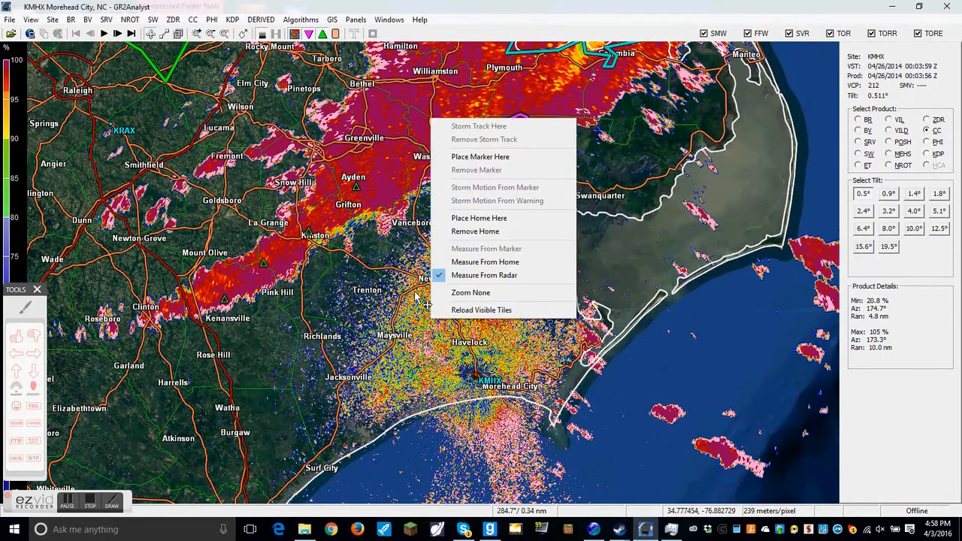
{"action": "left_click", "coordinate": [415, 296]}
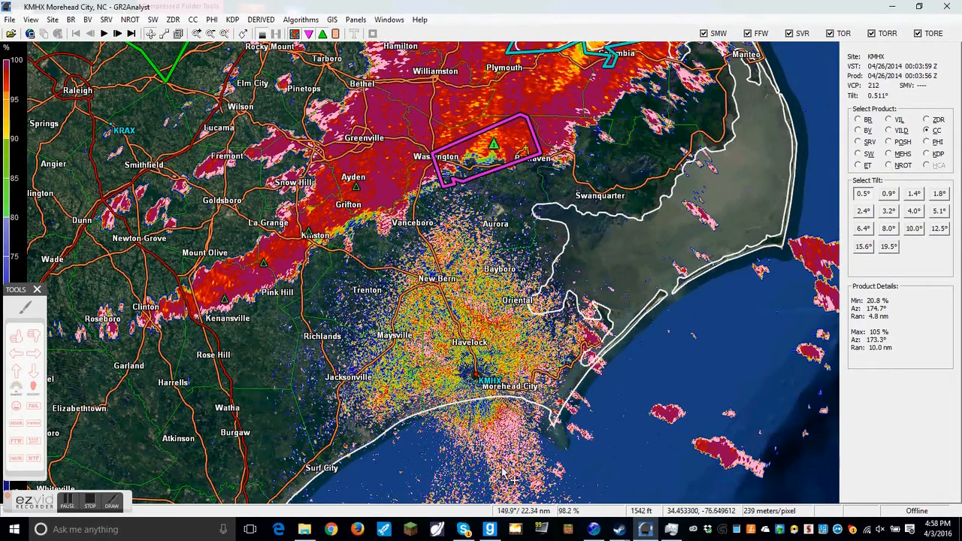
- Examine the scattered CC returns around the KMHX radar site, including the area near Jacksonville and Piney Green
{"action": "scroll", "coordinate": [503, 472], "scroll_direction": "down", "scroll_amount": 3}
{"action": "scroll", "coordinate": [411, 360], "scroll_direction": "up", "scroll_amount": 2}
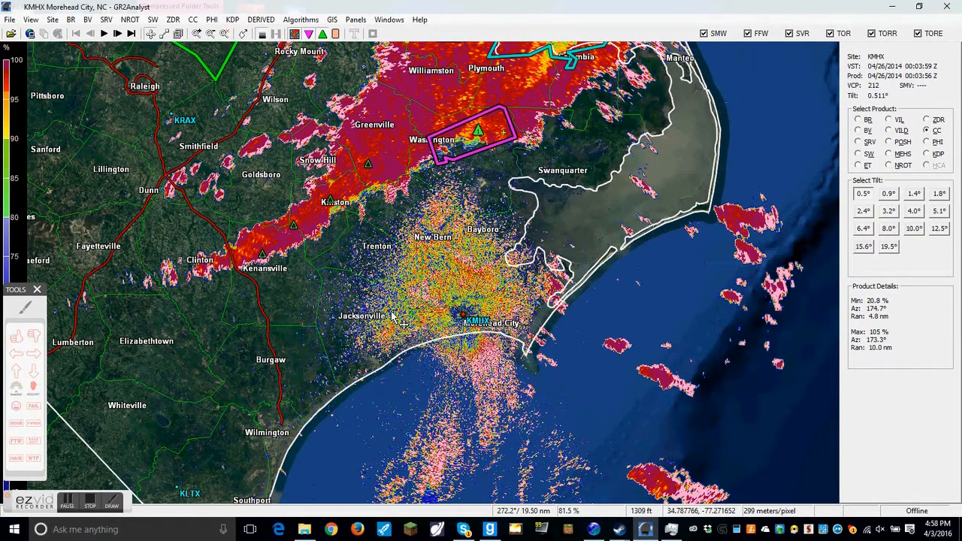
{"action": "scroll", "coordinate": [390, 313], "scroll_direction": "up", "scroll_amount": 5}
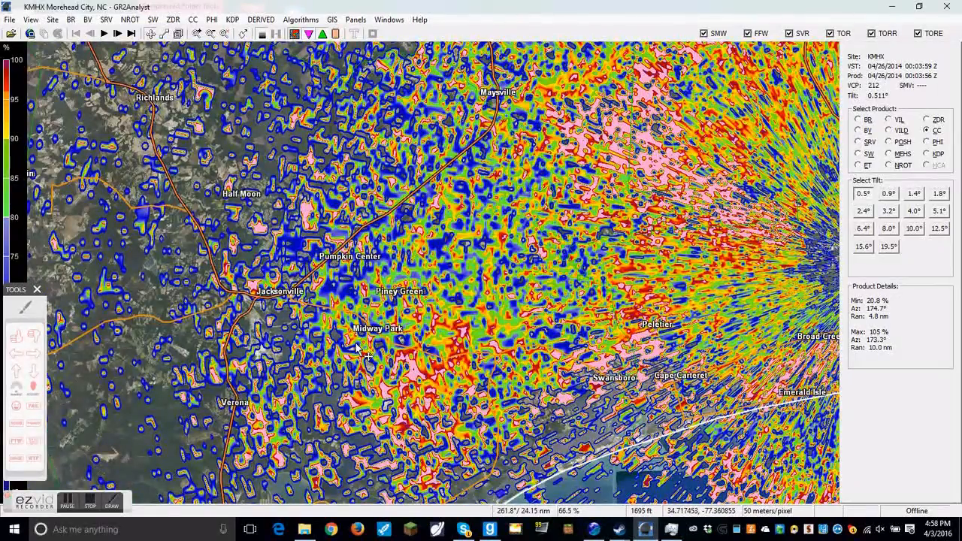
{"action": "scroll", "coordinate": [503, 281], "scroll_direction": "up", "scroll_amount": 3}
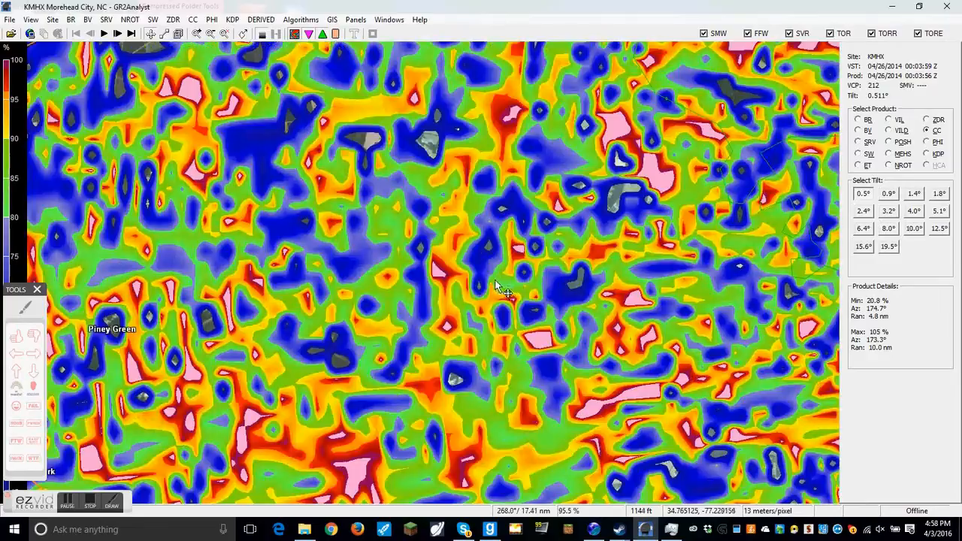
{"action": "scroll", "coordinate": [471, 299], "scroll_direction": "down", "scroll_amount": 7}
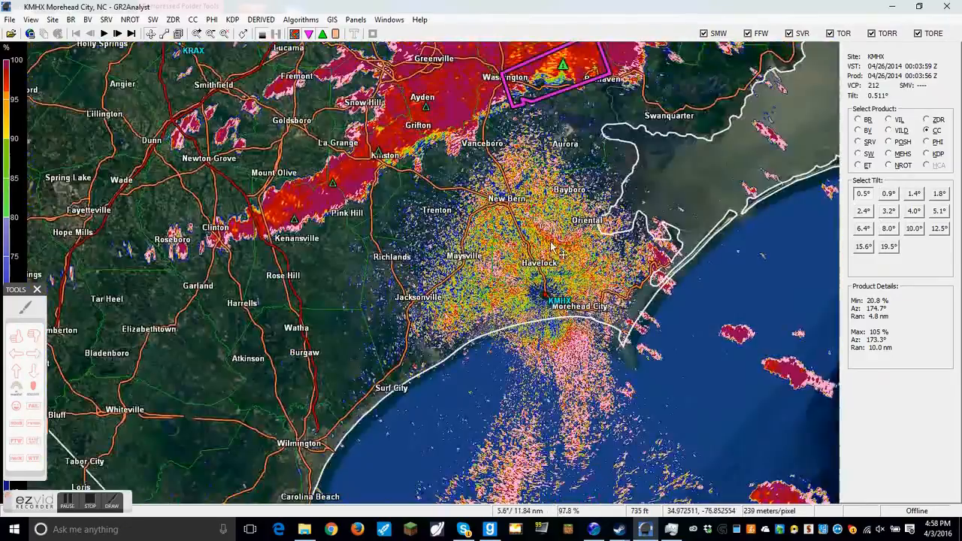
- Display base reflectivity and compare the area around the KMHX radar site with the tornado-warned storm near Pinetown
{"action": "scroll", "coordinate": [499, 300], "scroll_direction": "up", "scroll_amount": 4}
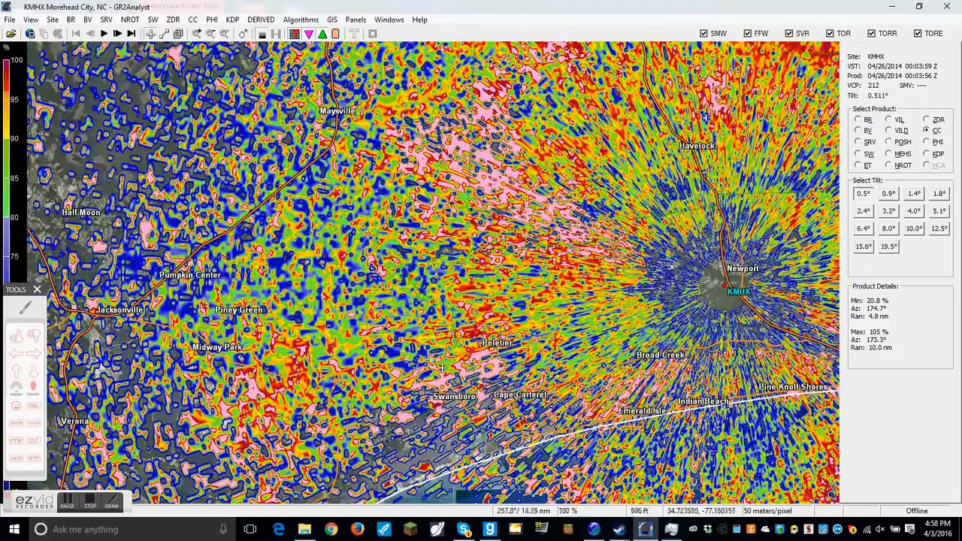
{"action": "left_click", "coordinate": [858, 120]}
{"action": "scroll", "coordinate": [454, 338], "scroll_direction": "down", "scroll_amount": 1}
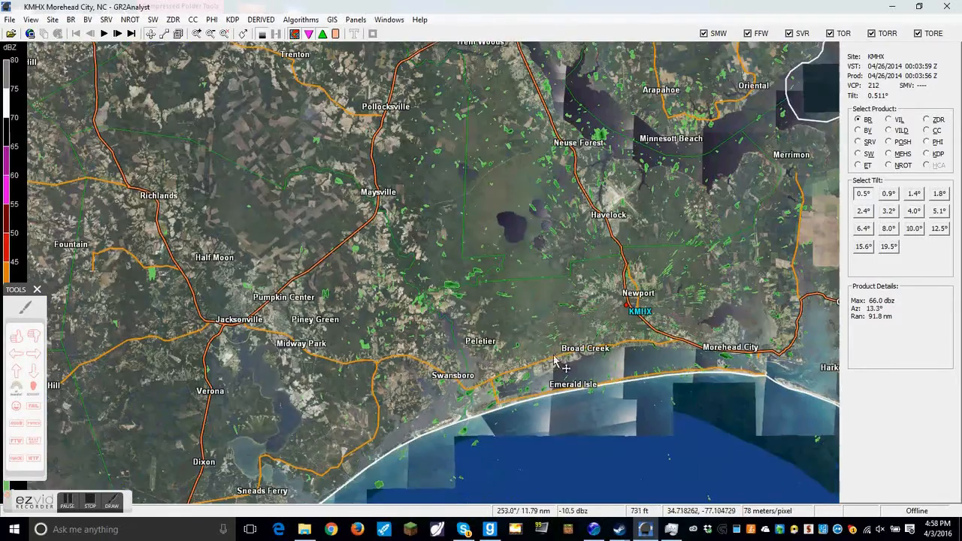
{"action": "left_click_drag", "start_coordinate": [680, 217], "coordinate": [429, 539]}
{"action": "scroll", "coordinate": [500, 371], "scroll_direction": "down", "scroll_amount": 3}
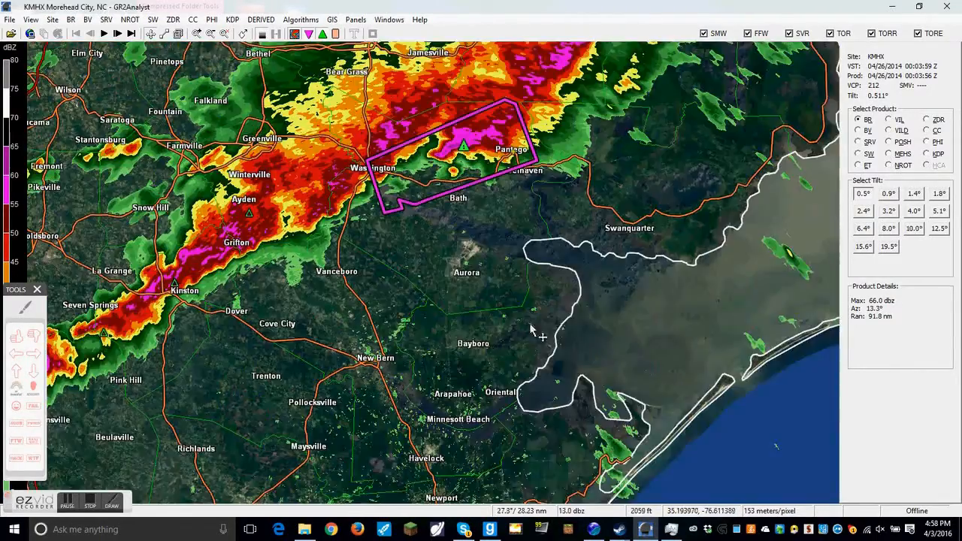
{"action": "scroll", "coordinate": [525, 154], "scroll_direction": "up", "scroll_amount": 3}
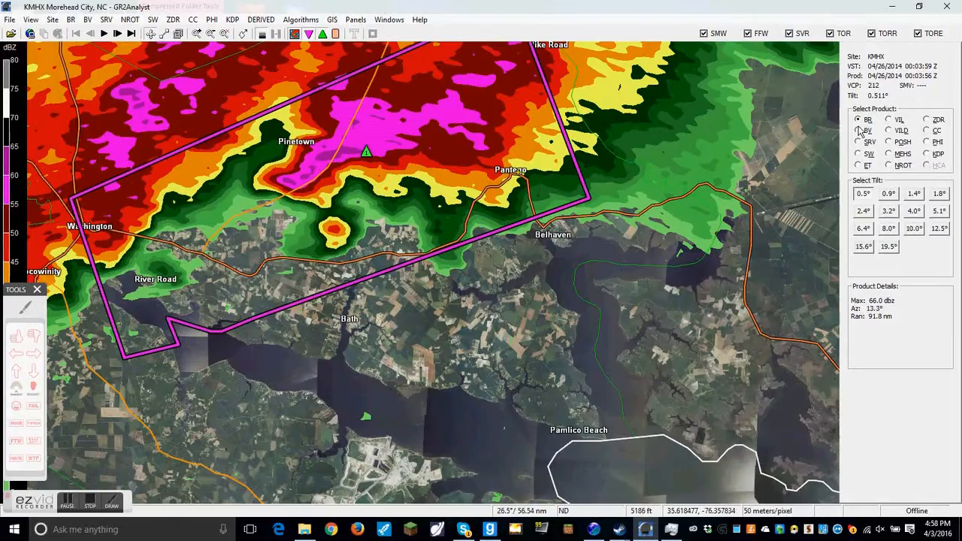
{"action": "scroll", "coordinate": [702, 231], "scroll_direction": "down", "scroll_amount": 6}
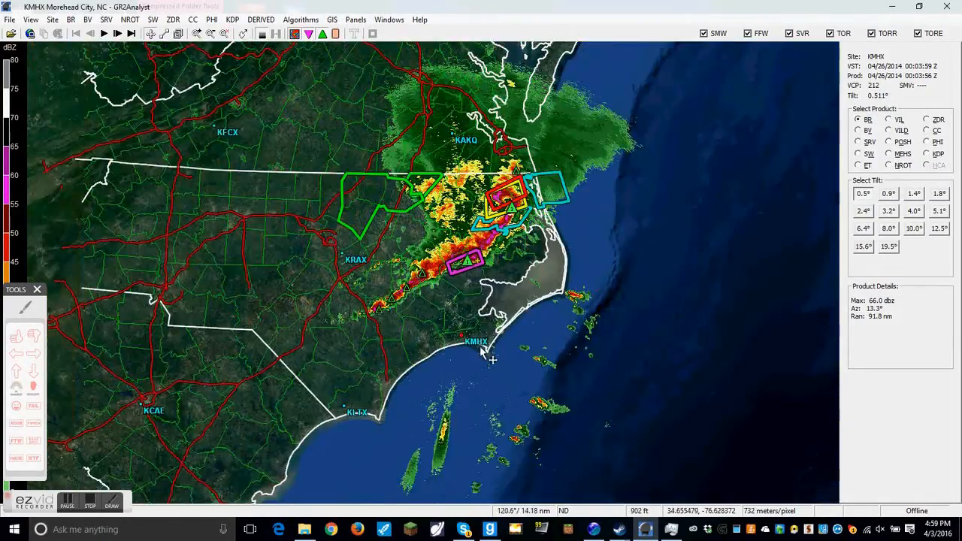
- Examine base reflectivity near Havelock and around the KAKQ radar site at Wakefield
{"action": "scroll", "coordinate": [480, 353], "scroll_direction": "up", "scroll_amount": 2}
{"action": "scroll", "coordinate": [451, 275], "scroll_direction": "down", "scroll_amount": 2}
{"action": "scroll", "coordinate": [451, 276], "scroll_direction": "up", "scroll_amount": 4}
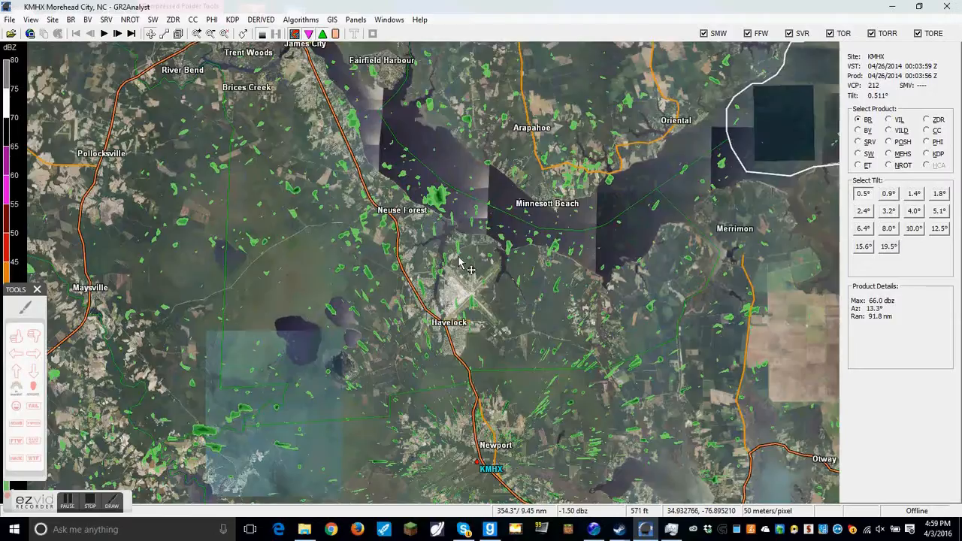
{"action": "scroll", "coordinate": [451, 276], "scroll_direction": "down", "scroll_amount": 3}
{"action": "left_click_drag", "start_coordinate": [433, 115], "coordinate": [423, 363]}
{"action": "left_click_drag", "start_coordinate": [422, 166], "coordinate": [426, 218]}
{"action": "scroll", "coordinate": [426, 215], "scroll_direction": "up", "scroll_amount": 3}
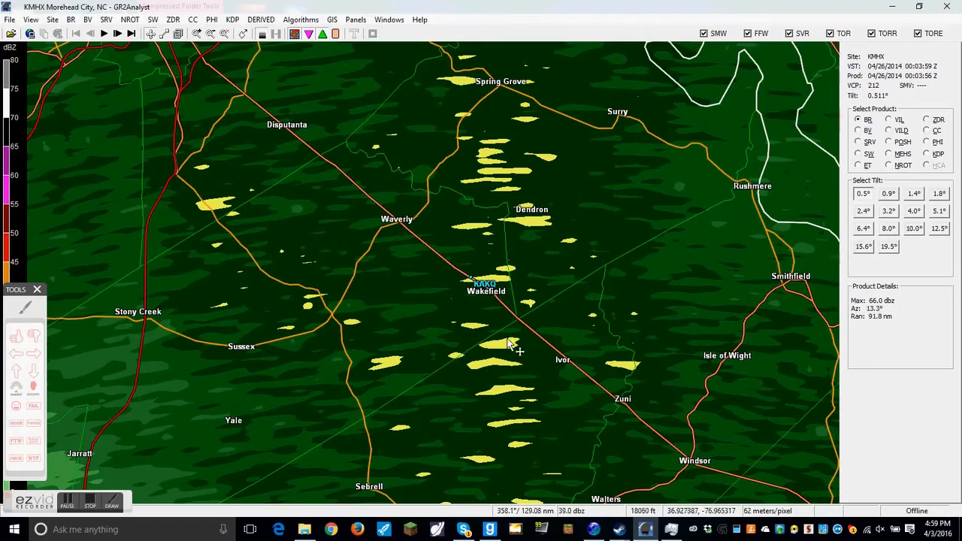
- View the reflectivity of the warned Elizabeth City storm and return to the Pinetown storm
{"action": "scroll", "coordinate": [509, 344], "scroll_direction": "down", "scroll_amount": 3}
{"action": "scroll", "coordinate": [579, 235], "scroll_direction": "up", "scroll_amount": 3}
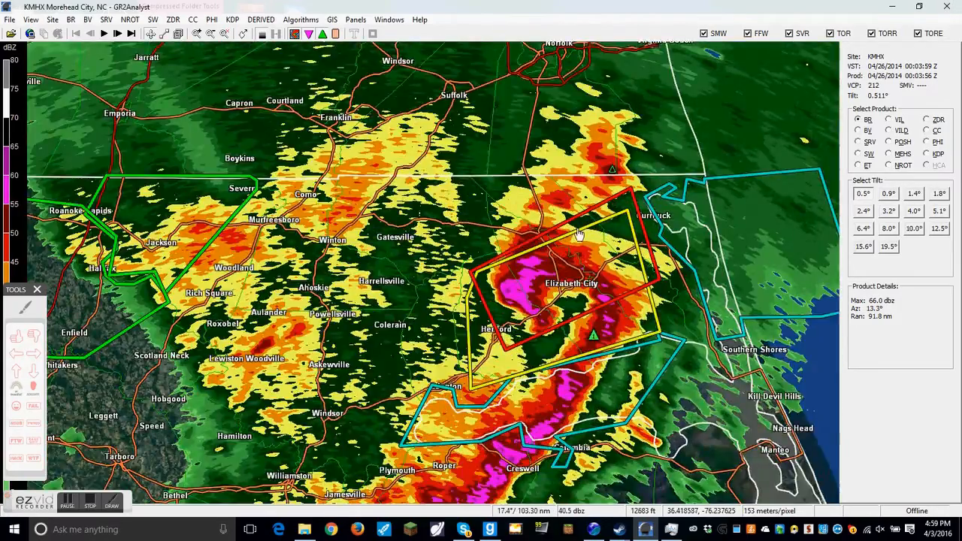
{"action": "scroll", "coordinate": [578, 235], "scroll_direction": "down", "scroll_amount": 3}
{"action": "scroll", "coordinate": [507, 334], "scroll_direction": "up", "scroll_amount": 4}
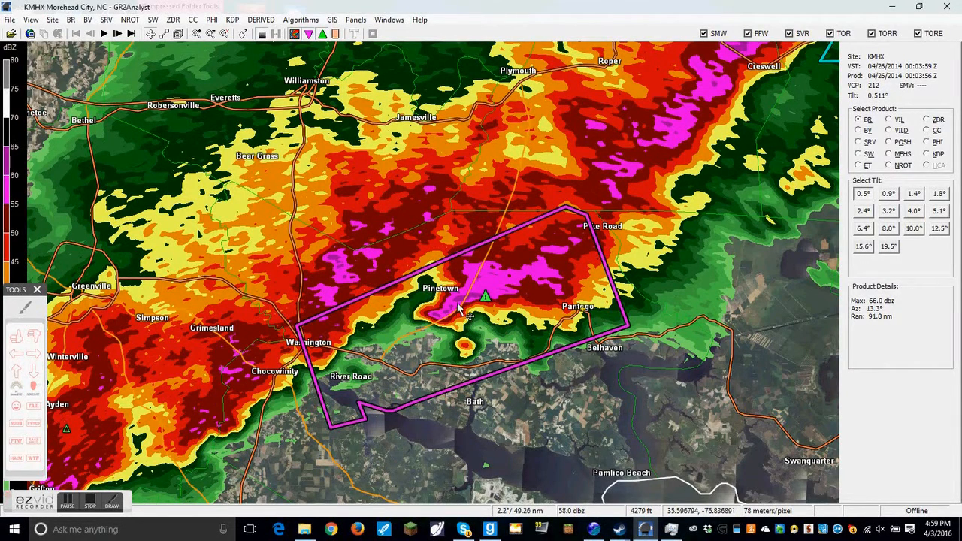
- Annotate the map with a red right-pointing arrow at the small isolated echo south of Pinetown, and leave drawing mode
{"action": "left_click", "coordinate": [111, 501]}
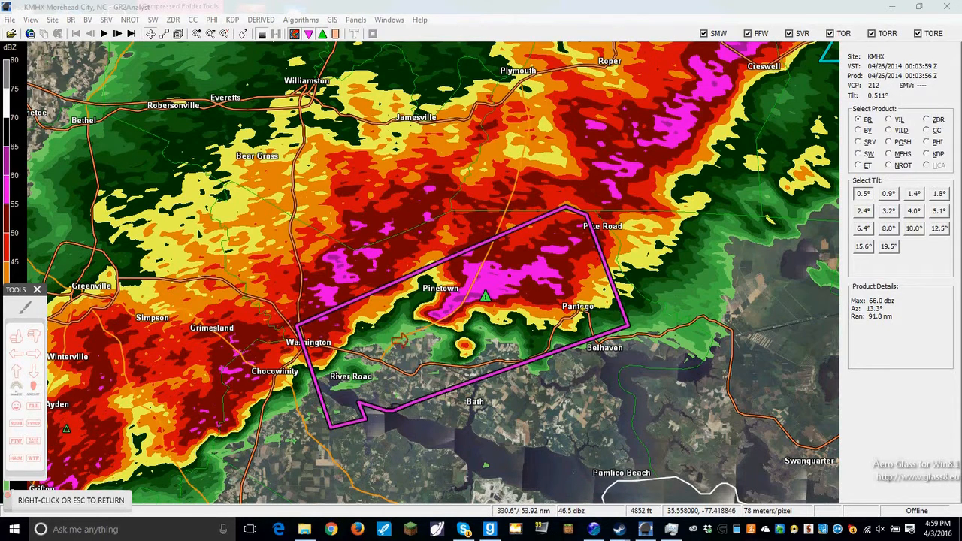
{"action": "left_click", "coordinate": [404, 336]}
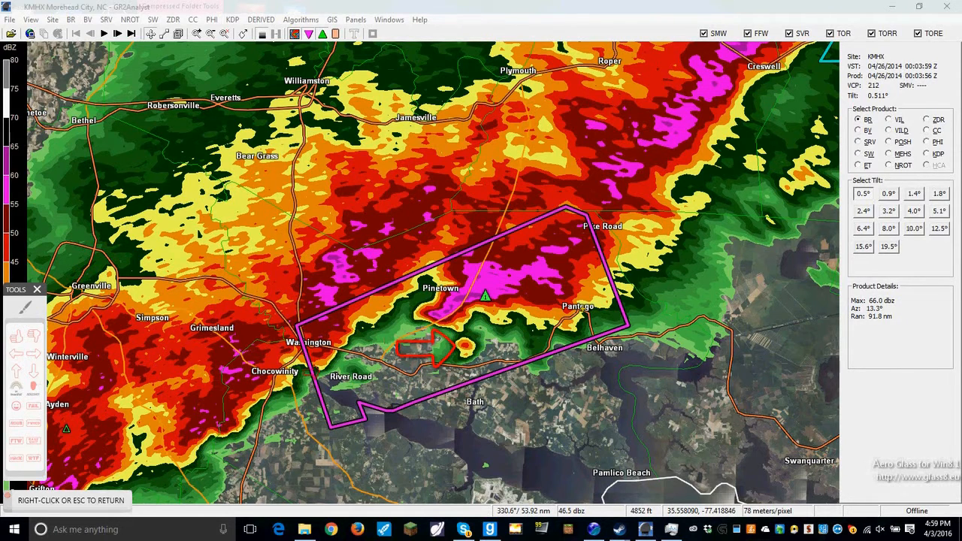
{"action": "right_click", "coordinate": [149, 315]}
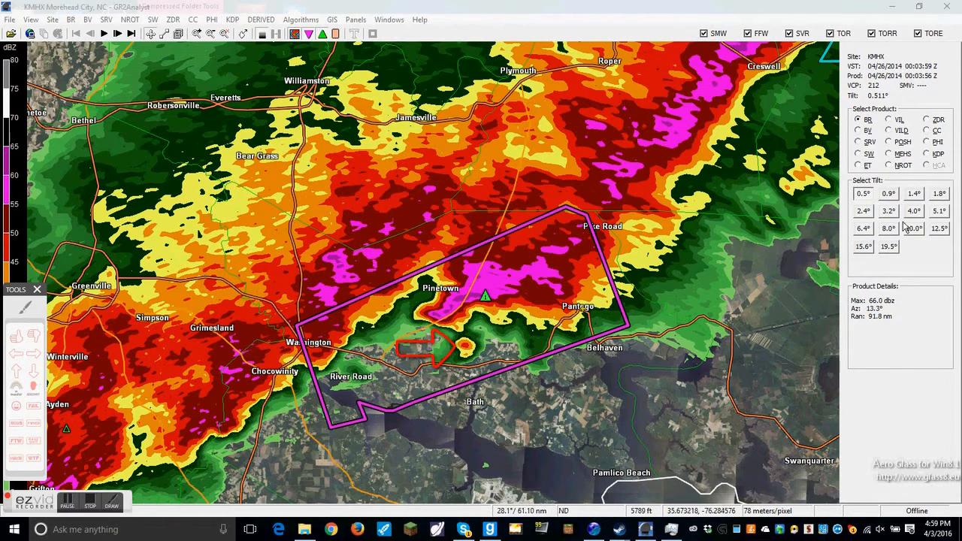
- Display CC and examine the values south of Pinetown, both close up and in the regional view
{"action": "left_click", "coordinate": [926, 130]}
{"action": "scroll", "coordinate": [466, 367], "scroll_direction": "up", "scroll_amount": 3}
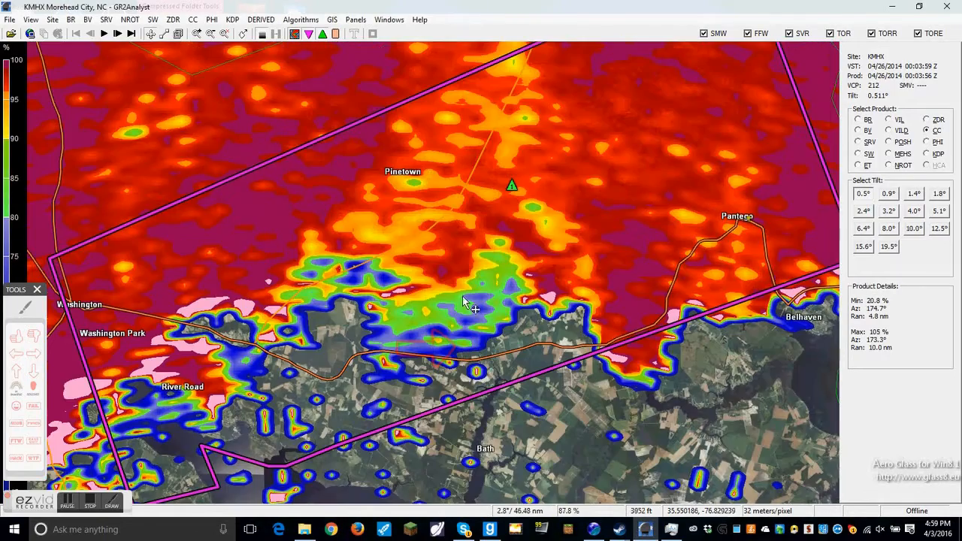
{"action": "scroll", "coordinate": [554, 283], "scroll_direction": "down", "scroll_amount": 4}
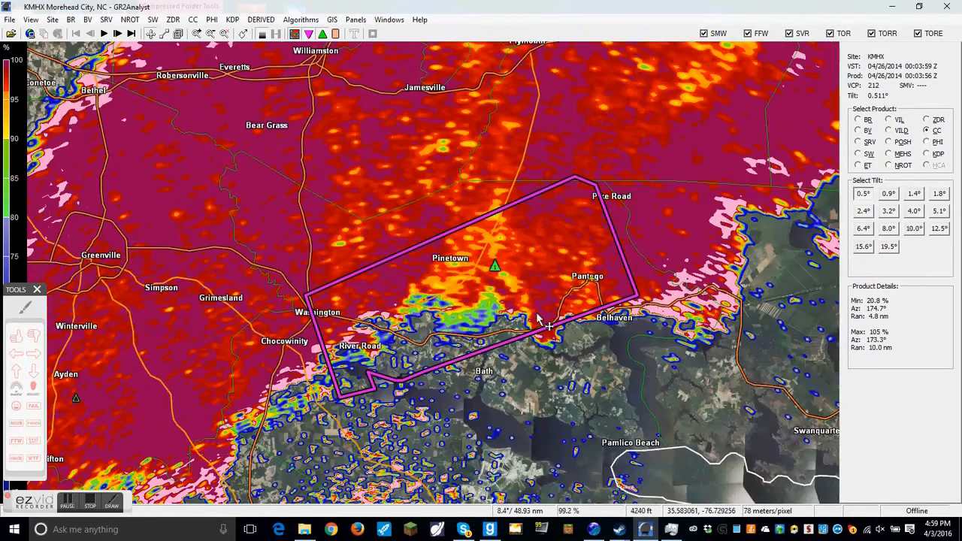
{"action": "scroll", "coordinate": [535, 369], "scroll_direction": "up", "scroll_amount": 3}
{"action": "scroll", "coordinate": [537, 366], "scroll_direction": "up", "scroll_amount": 5}
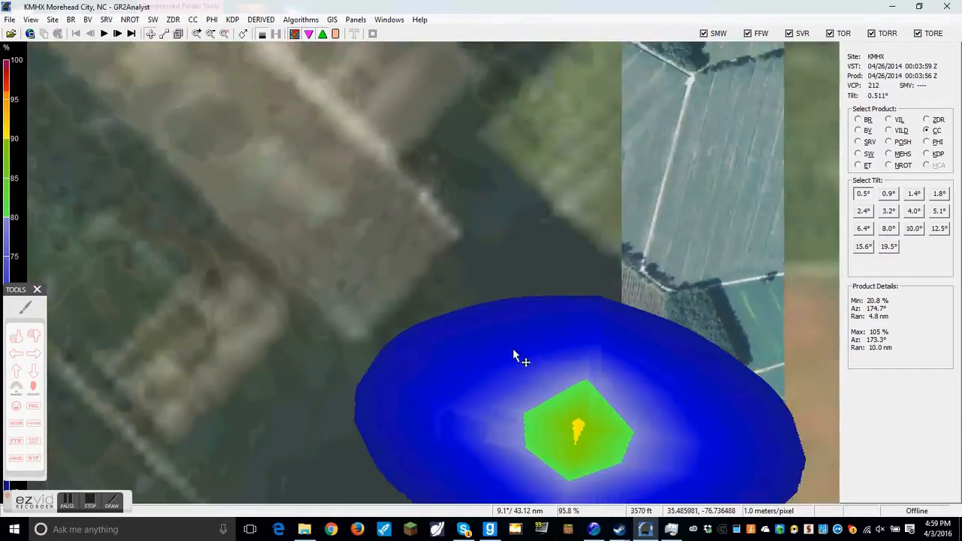
{"action": "scroll", "coordinate": [518, 353], "scroll_direction": "down", "scroll_amount": 4}
{"action": "scroll", "coordinate": [537, 345], "scroll_direction": "down", "scroll_amount": 5}
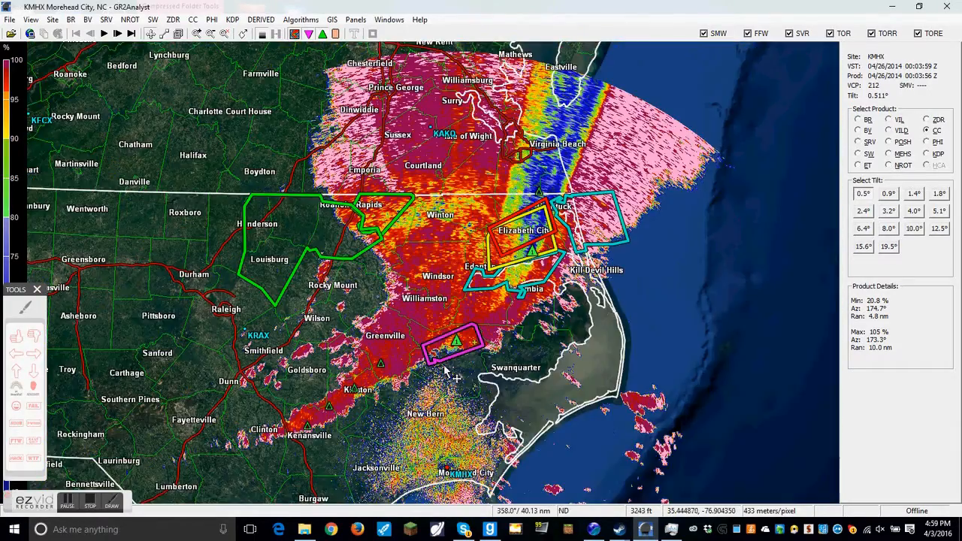
- Examine the CC band running from Elizabeth City past Virginia Beach toward Eastville
{"action": "scroll", "coordinate": [466, 315], "scroll_direction": "up", "scroll_amount": 4}
{"action": "scroll", "coordinate": [496, 263], "scroll_direction": "down", "scroll_amount": 5}
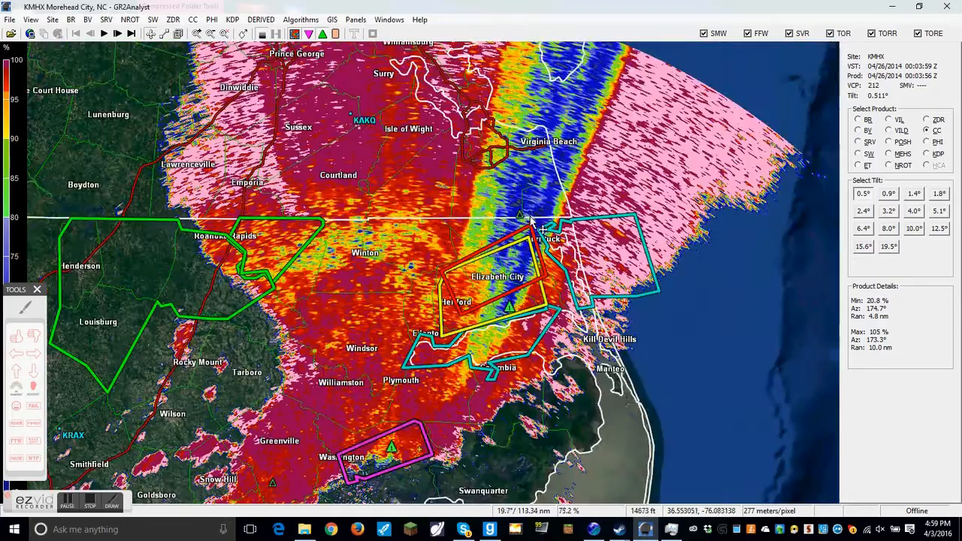
{"action": "scroll", "coordinate": [498, 263], "scroll_direction": "up", "scroll_amount": 3}
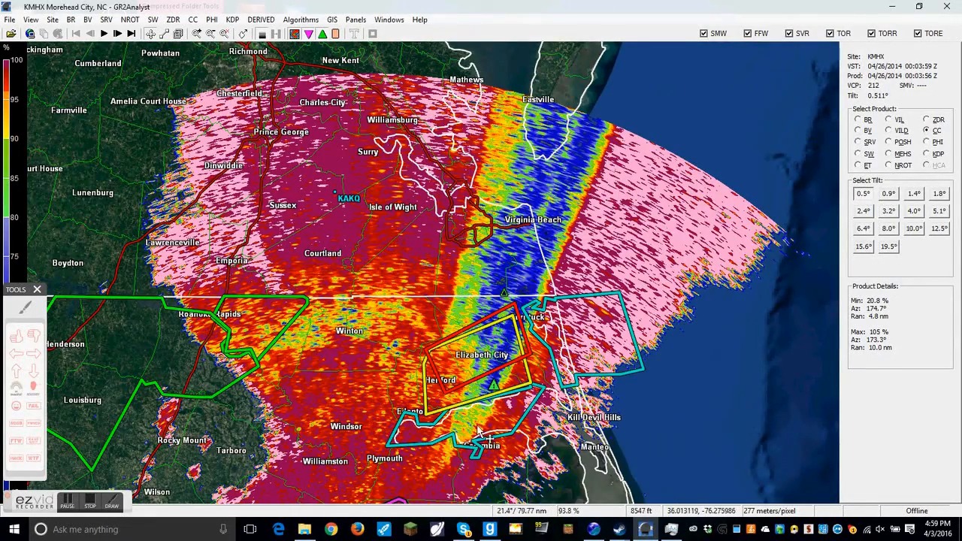
{"action": "scroll", "coordinate": [496, 376], "scroll_direction": "down", "scroll_amount": 1}
{"action": "scroll", "coordinate": [509, 267], "scroll_direction": "up", "scroll_amount": 3}
{"action": "scroll", "coordinate": [513, 279], "scroll_direction": "down", "scroll_amount": 1}
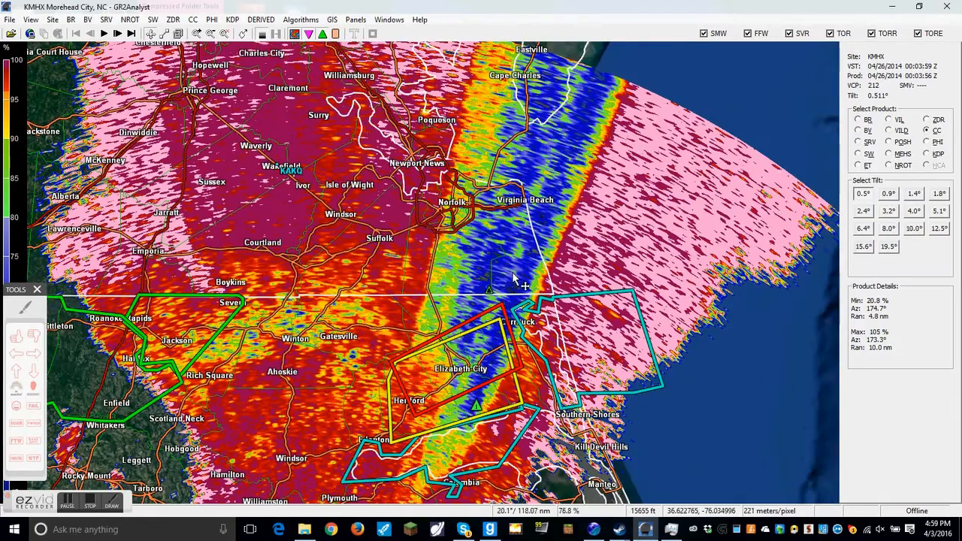
{"action": "scroll", "coordinate": [458, 389], "scroll_direction": "up", "scroll_amount": 3}
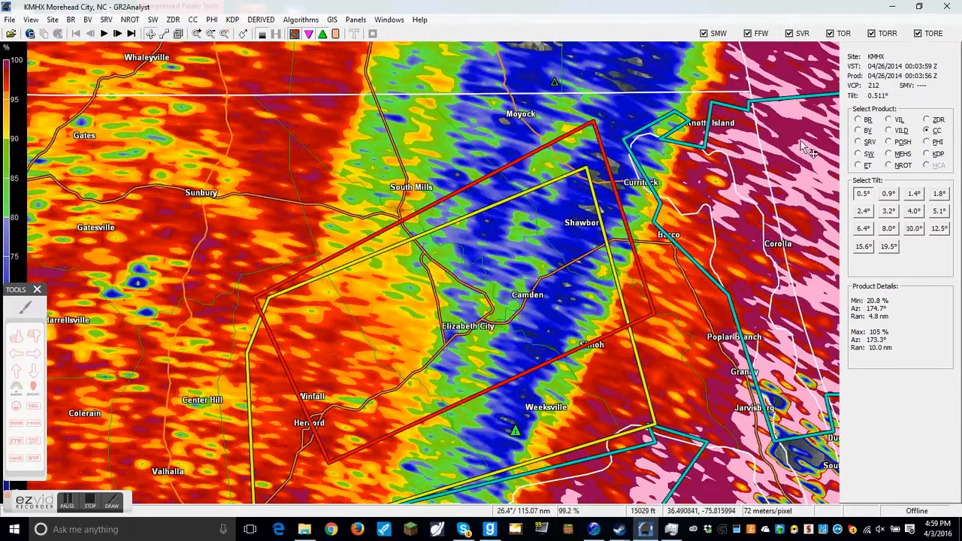
- Compare BV, NROT and CC over the Elizabeth City warning area
{"action": "left_click", "coordinate": [859, 131]}
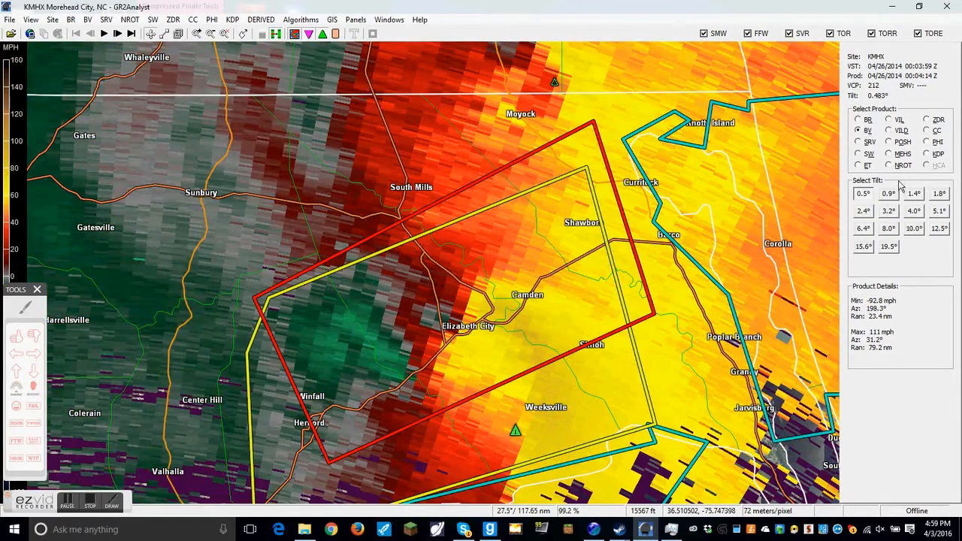
{"action": "left_click", "coordinate": [898, 165]}
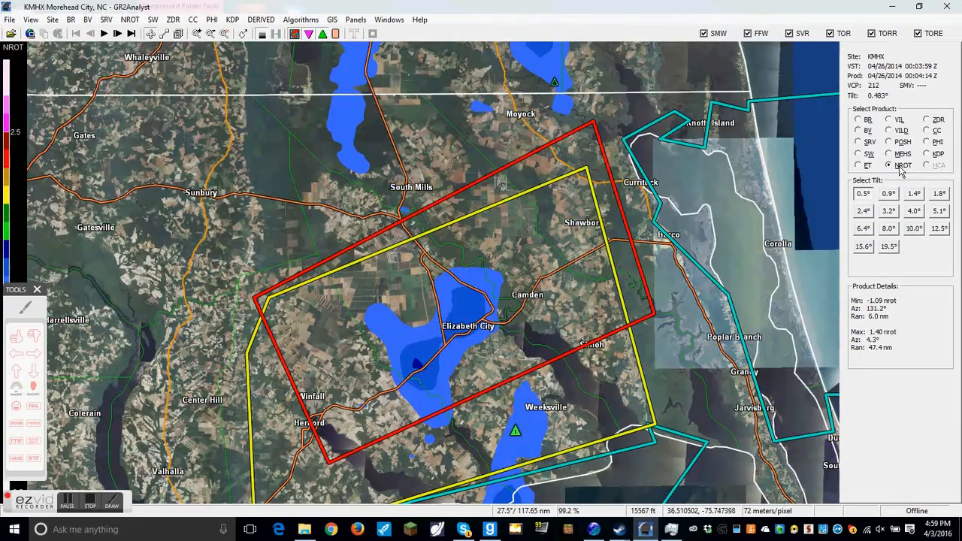
{"action": "left_click", "coordinate": [936, 131]}
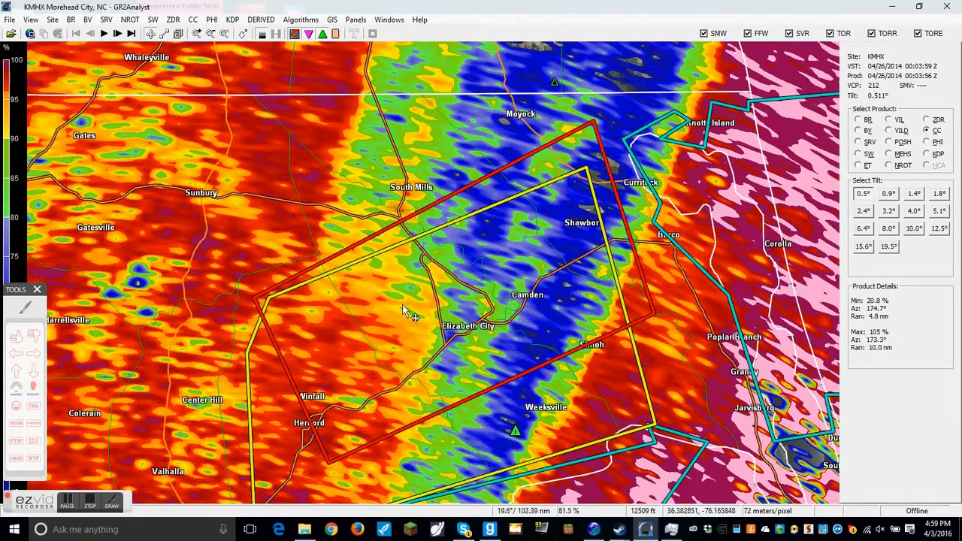
- Display base reflectivity and view the whole storm line, including a closer look at the Pinetown warning area
{"action": "left_click", "coordinate": [860, 120]}
{"action": "scroll", "coordinate": [658, 319], "scroll_direction": "down", "scroll_amount": 4}
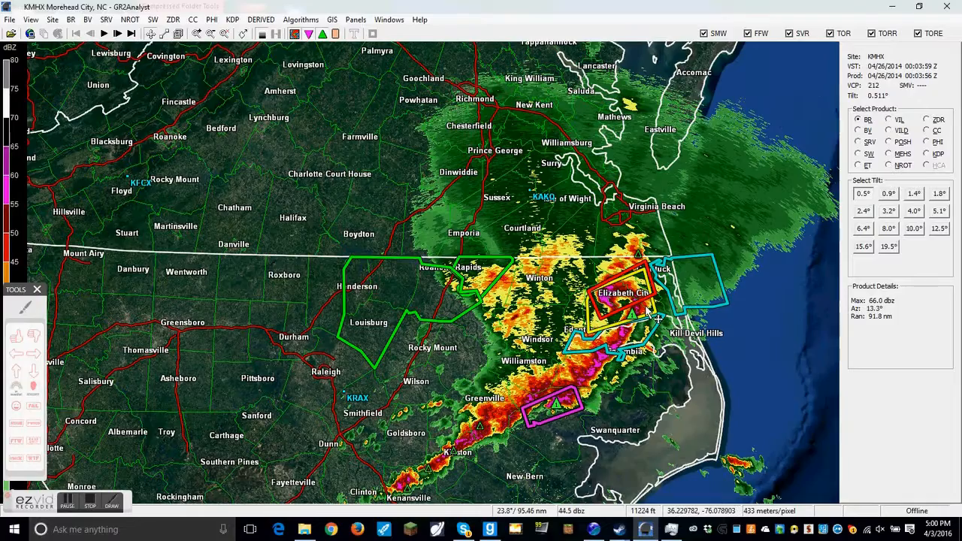
{"action": "scroll", "coordinate": [658, 319], "scroll_direction": "down", "scroll_amount": 3}
{"action": "scroll", "coordinate": [541, 404], "scroll_direction": "up", "scroll_amount": 5}
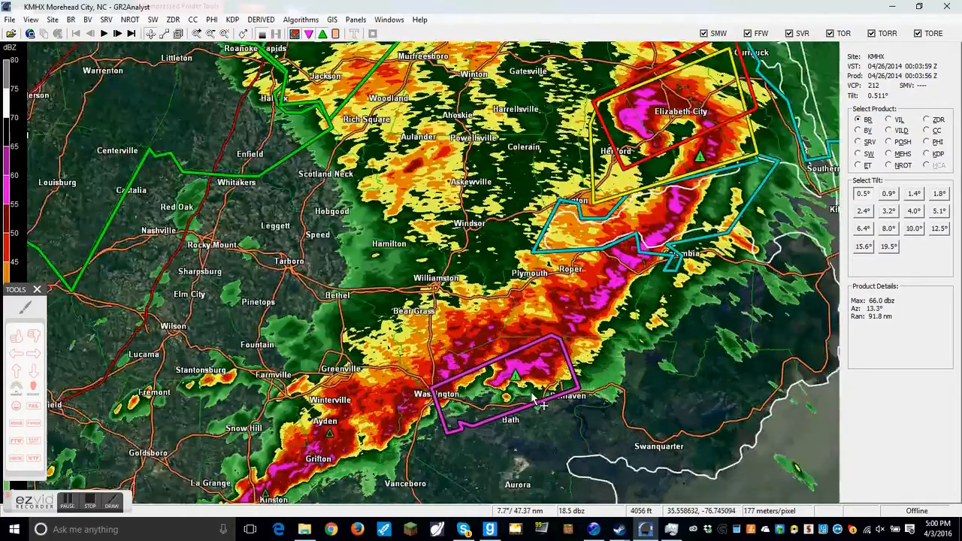
{"action": "scroll", "coordinate": [540, 404], "scroll_direction": "up", "scroll_amount": 3}
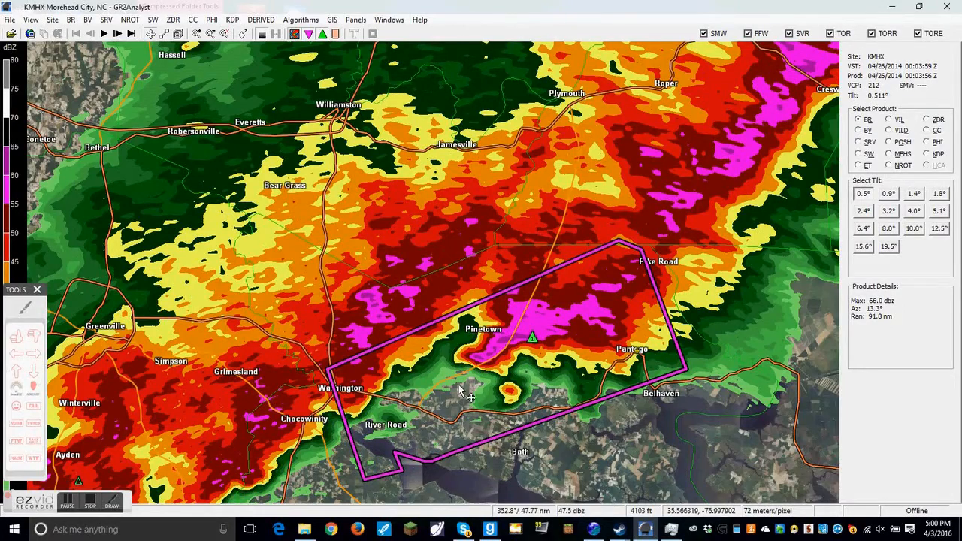
{"action": "scroll", "coordinate": [533, 377], "scroll_direction": "down", "scroll_amount": 3}
{"action": "scroll", "coordinate": [533, 379], "scroll_direction": "down", "scroll_amount": 1}
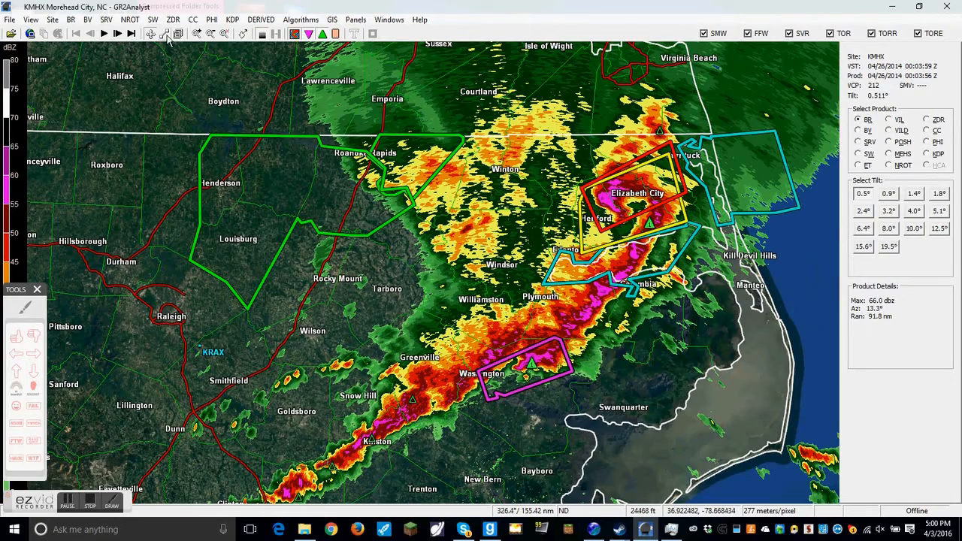
- Cut a vertical cross section through the Pinetown storm, from near Washington to just east of the warning polygon
{"action": "left_click_drag", "start_coordinate": [489, 359], "coordinate": [596, 380]}
{"action": "mouse_move", "coordinate": [417, 319]}
{"action": "left_mouse_down"}
{"action": "mouse_move", "coordinate": [410, 385]}
{"action": "mouse_move", "coordinate": [414, 329]}
{"action": "left_mouse_up"}
{"action": "scroll", "coordinate": [411, 383], "scroll_direction": "up", "scroll_amount": 2}
- Compare the CC and BR sweeps in the cross section, finishing on BV
{"action": "left_click", "coordinate": [781, 189]}
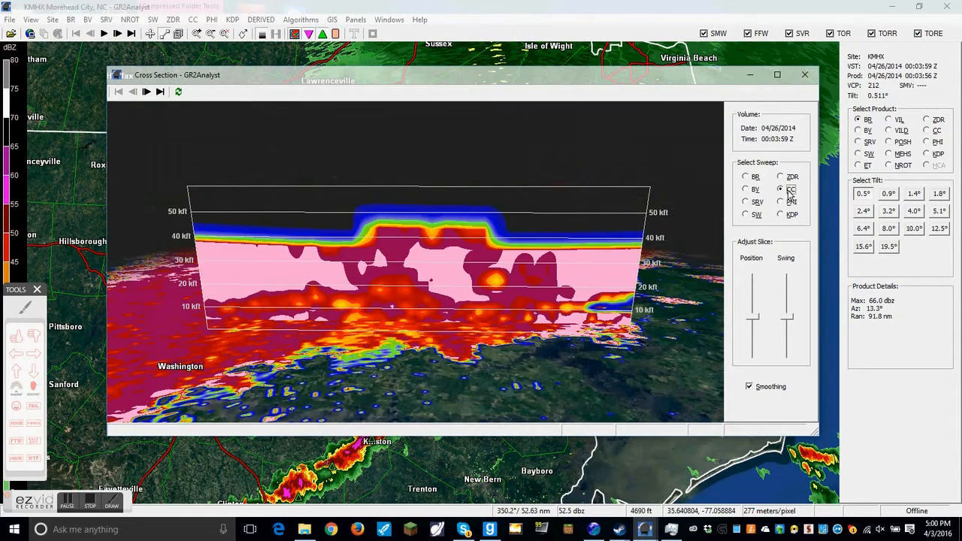
{"action": "left_click", "coordinate": [745, 177]}
{"action": "left_click", "coordinate": [745, 190]}
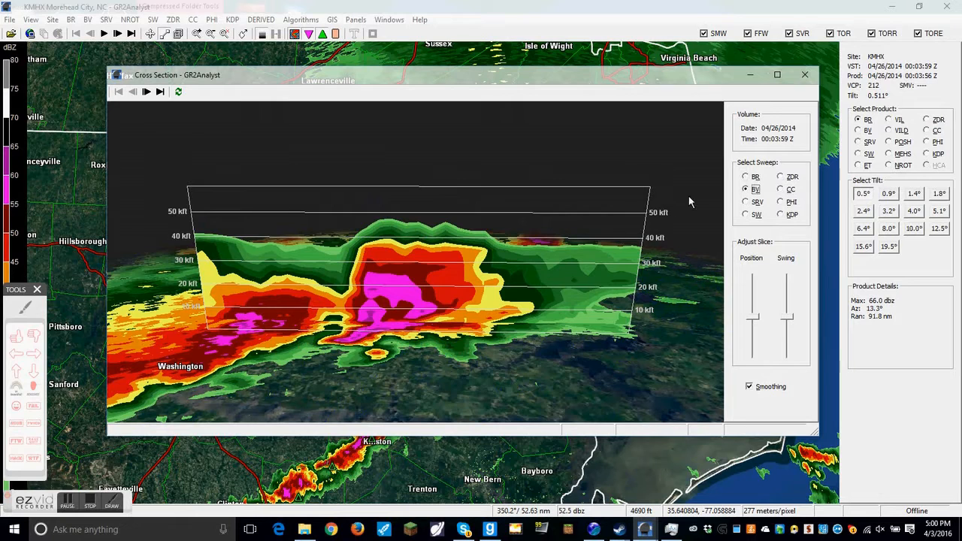
{"action": "left_click_drag", "start_coordinate": [469, 275], "coordinate": [474, 253]}
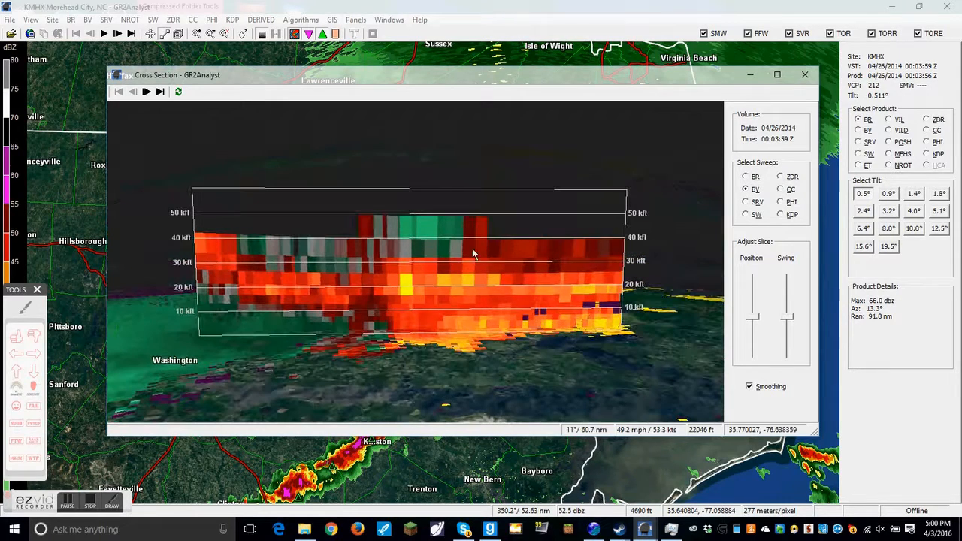
- Shift the slice position through the storm and inspect the velocity cross section from a higher, closer viewpoint
{"action": "left_click_drag", "start_coordinate": [751, 317], "coordinate": [751, 331]}
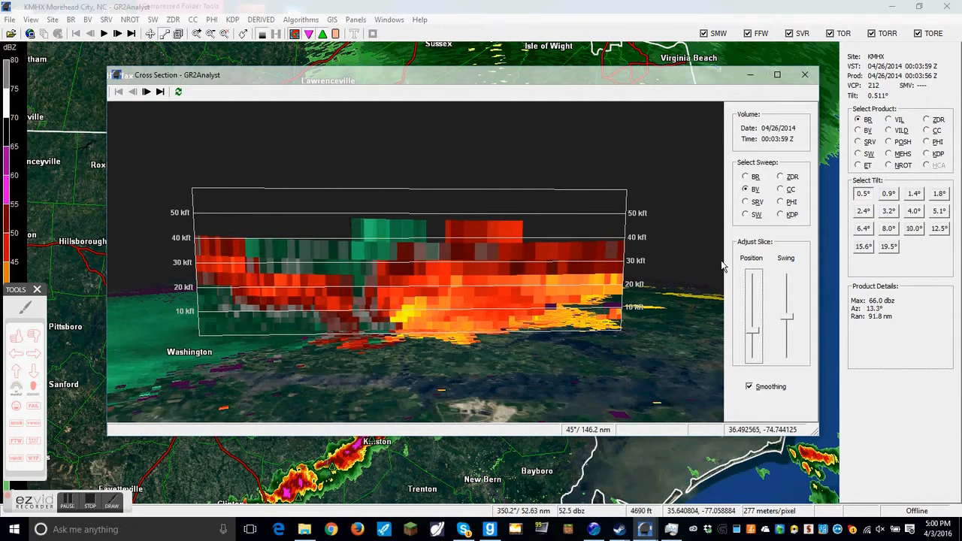
{"action": "left_click", "coordinate": [266, 321]}
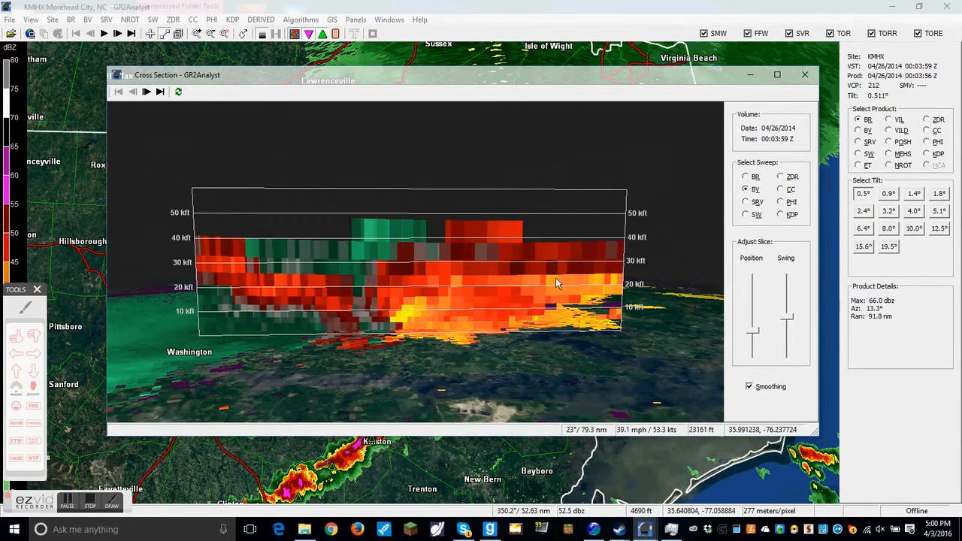
{"action": "left_click_drag", "start_coordinate": [427, 345], "coordinate": [430, 388]}
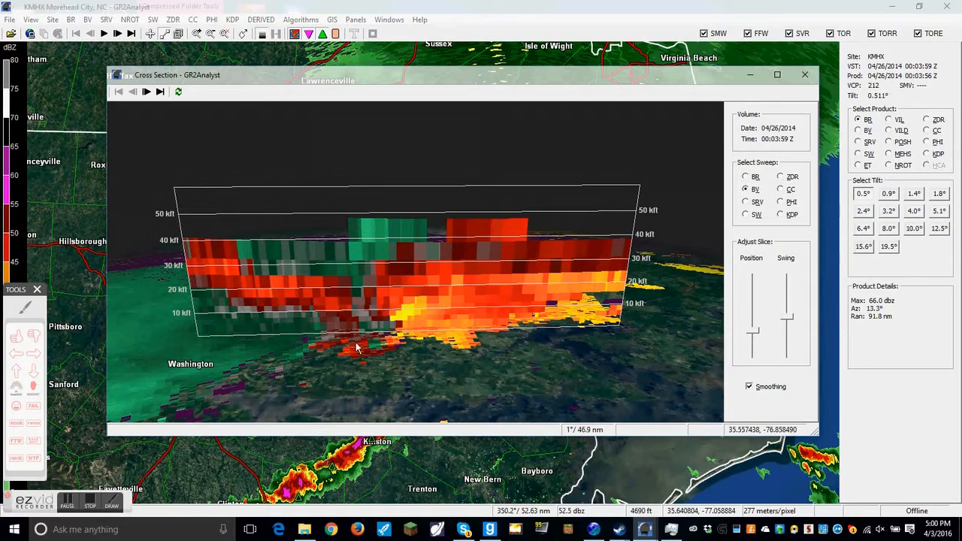
{"action": "left_click_drag", "start_coordinate": [484, 301], "coordinate": [489, 358]}
{"action": "left_click_drag", "start_coordinate": [754, 330], "coordinate": [748, 326]}
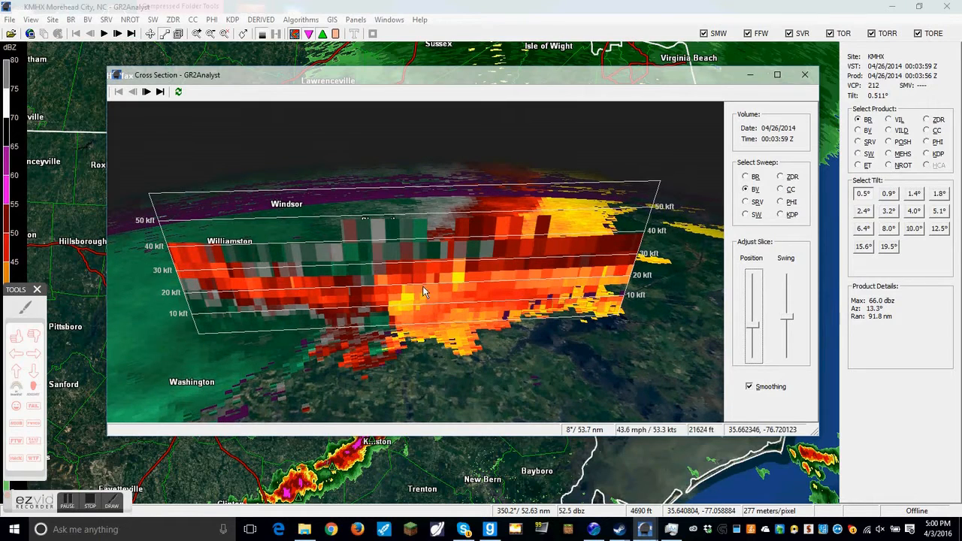
{"action": "scroll", "coordinate": [403, 332], "scroll_direction": "up", "scroll_amount": 5}
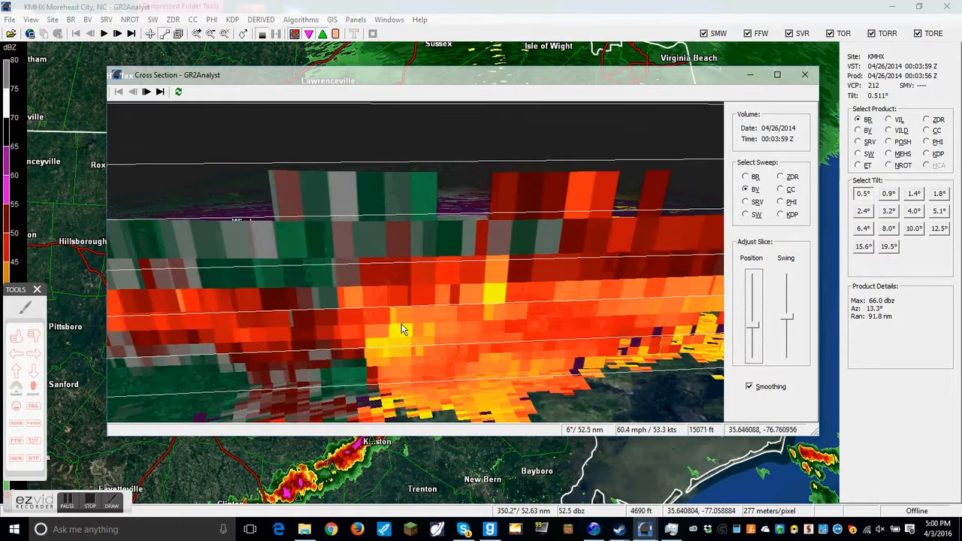
- Examine the base velocity cross section from a lower viewpoint, backing out until the full height scale of the slice is in view
{"action": "left_click_drag", "start_coordinate": [497, 213], "coordinate": [498, 126]}
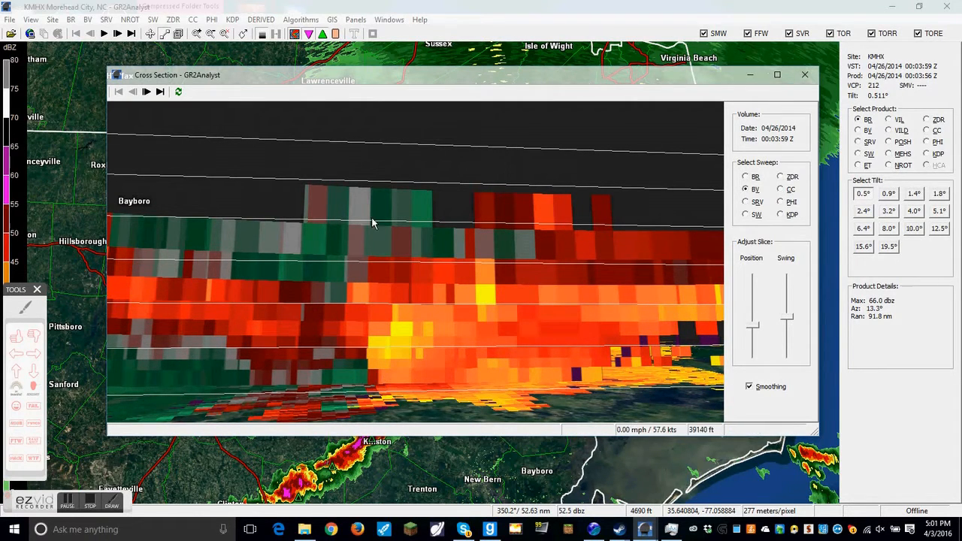
{"action": "scroll", "coordinate": [468, 296], "scroll_direction": "down", "scroll_amount": 3}
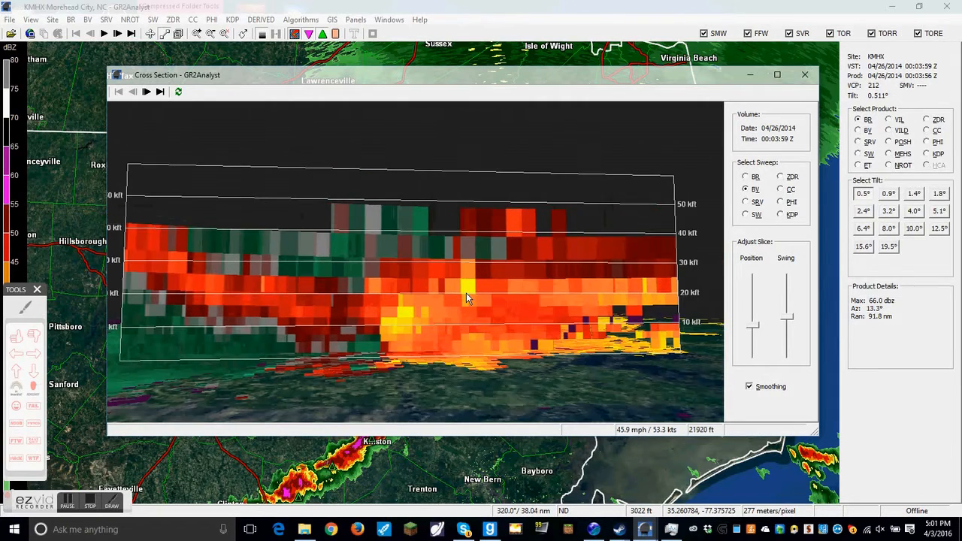
{"action": "scroll", "coordinate": [466, 295], "scroll_direction": "down", "scroll_amount": 2}
- Show the BR sweep in the cross section from a higher viewpoint and shift the slice position toward the storm's southern edge
{"action": "left_click", "coordinate": [755, 180]}
{"action": "left_click_drag", "start_coordinate": [469, 316], "coordinate": [430, 419]}
{"action": "left_click_drag", "start_coordinate": [752, 325], "coordinate": [754, 355]}
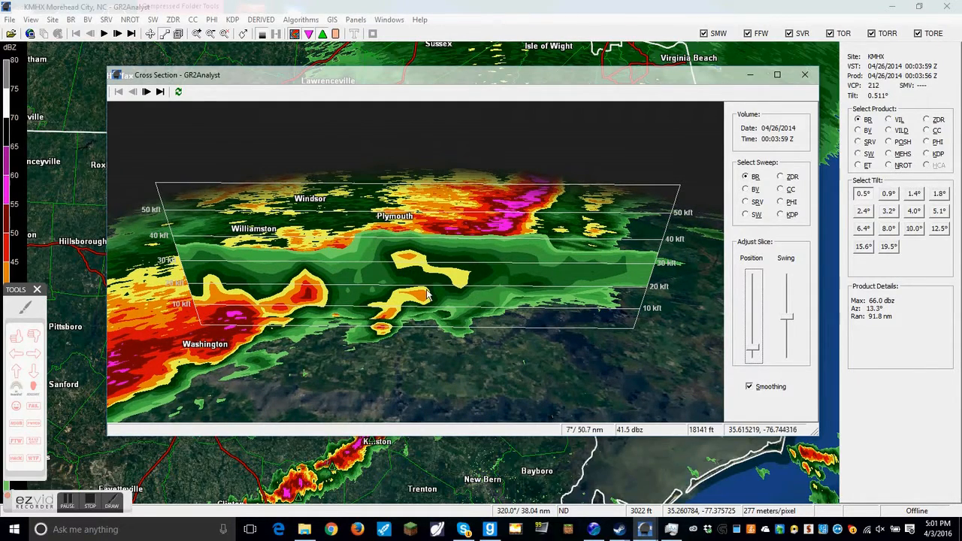
- Show the CC sweep in the cross section, inspect it from a slightly changed angle, and close the Cross Section window
{"action": "left_click", "coordinate": [785, 191]}
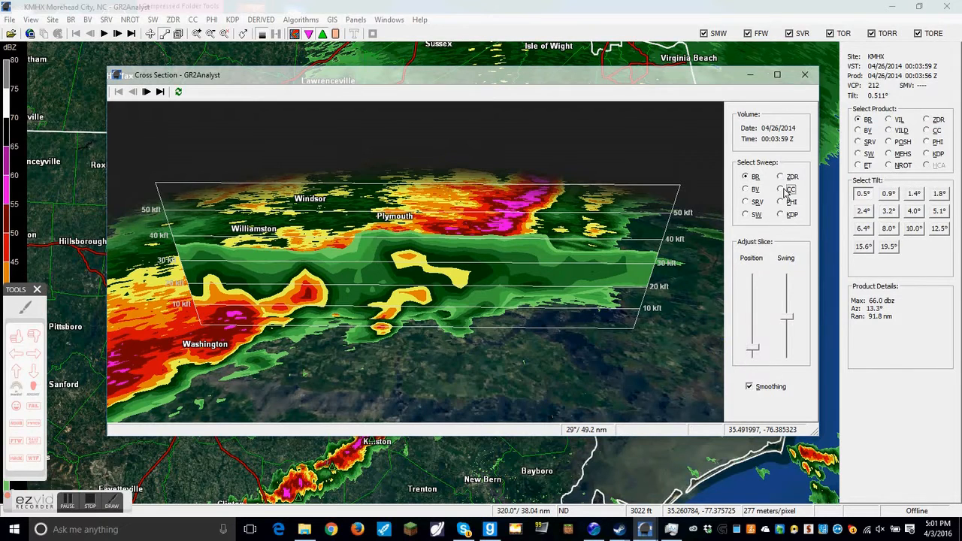
{"action": "left_click_drag", "start_coordinate": [447, 347], "coordinate": [433, 329]}
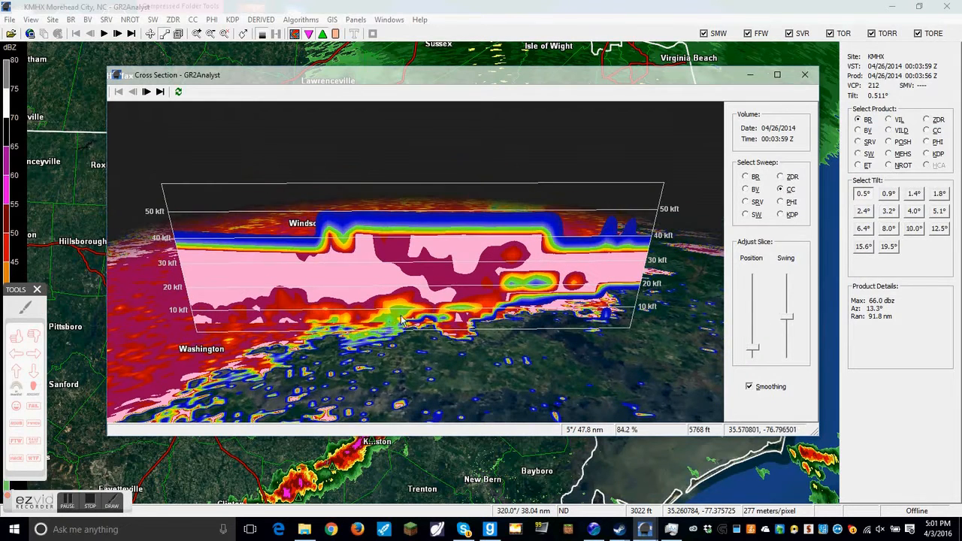
{"action": "left_click", "coordinate": [804, 74]}
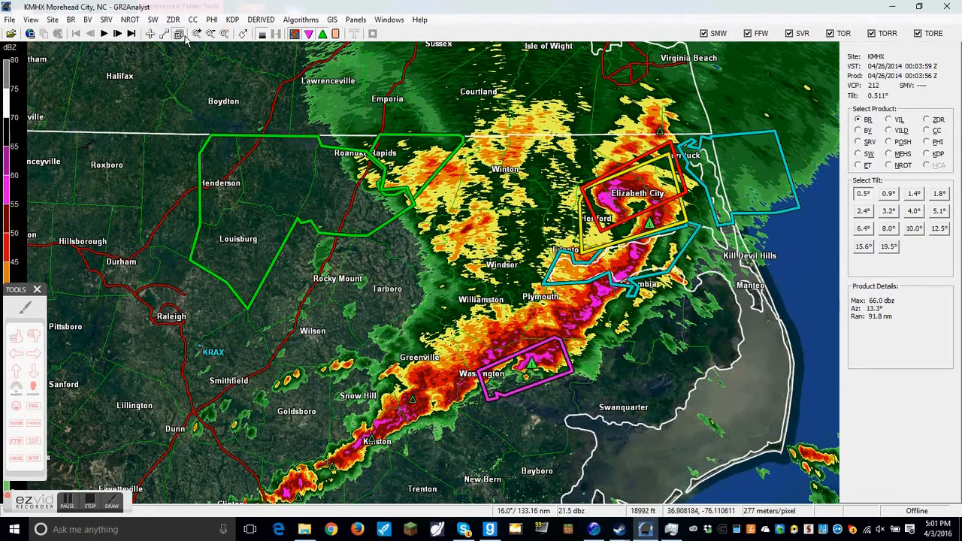
- Create a 3D volume of the storms around the Pinetown warning and check its Volume Alpha curve without changing it
{"action": "scroll", "coordinate": [558, 380], "scroll_direction": "up", "scroll_amount": 5}
{"action": "left_click_drag", "start_coordinate": [449, 339], "coordinate": [627, 341]}
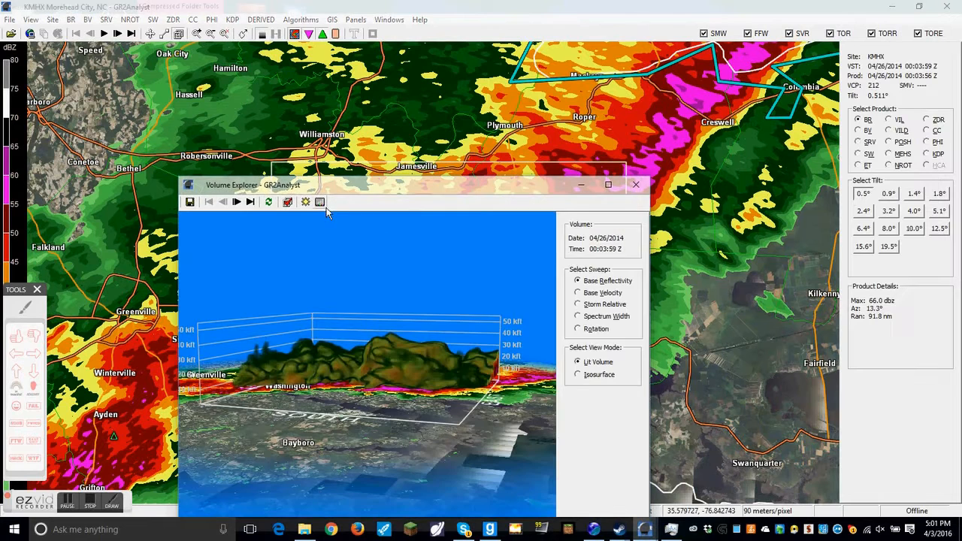
{"action": "left_click", "coordinate": [325, 204]}
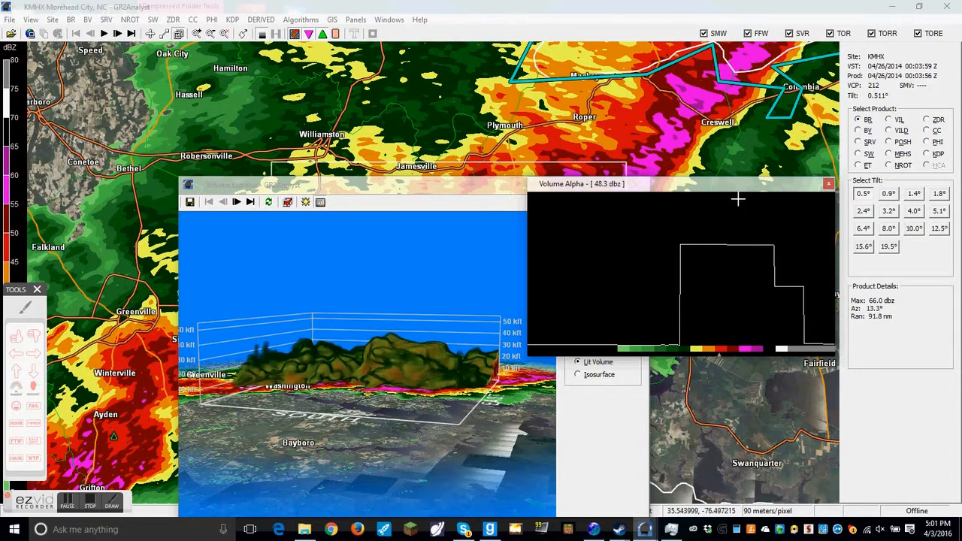
{"action": "left_click", "coordinate": [827, 184]}
- Switch the 3D volume to Base Velocity, inspect it closer from another angle, and close the Volume Explorer
{"action": "left_click", "coordinate": [595, 293]}
{"action": "left_click_drag", "start_coordinate": [410, 348], "coordinate": [353, 376]}
{"action": "scroll", "coordinate": [451, 436], "scroll_direction": "up", "scroll_amount": 3}
{"action": "left_click", "coordinate": [636, 184]}
- Compare base velocity with base reflectivity over the whole storm line, finishing on BR
{"action": "scroll", "coordinate": [488, 294], "scroll_direction": "down", "scroll_amount": 2}
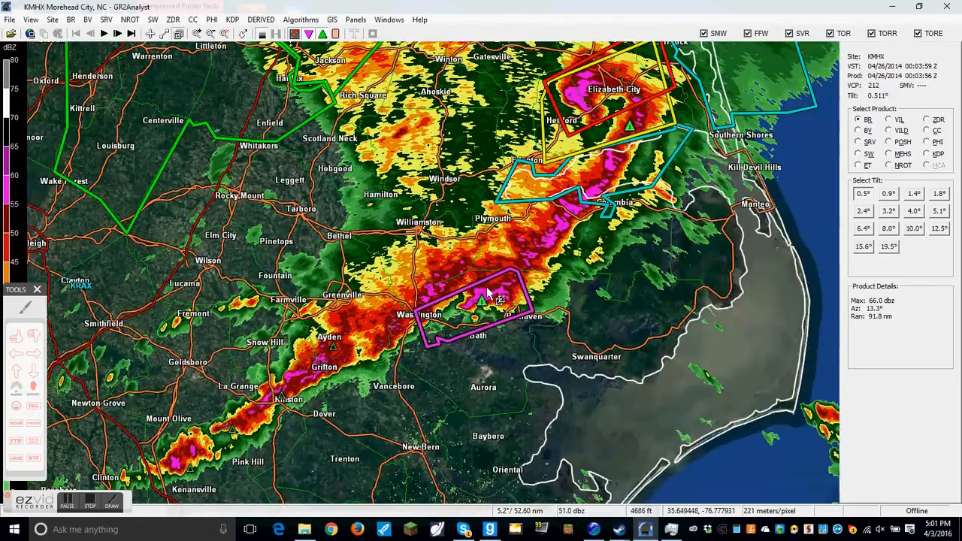
{"action": "scroll", "coordinate": [489, 294], "scroll_direction": "down", "scroll_amount": 1}
{"action": "left_click", "coordinate": [868, 132]}
{"action": "left_click", "coordinate": [859, 121]}
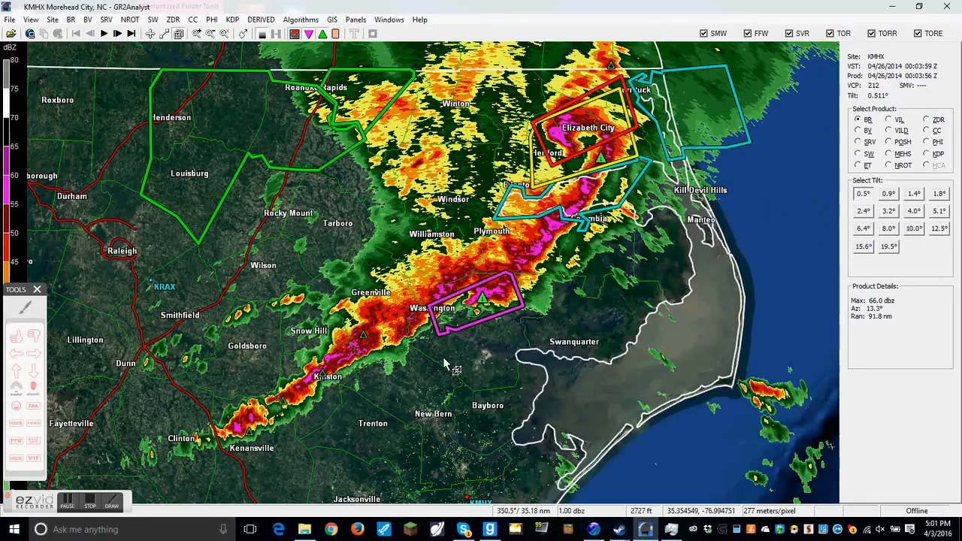
- Examine base reflectivity along the southwestern end of the line, with a closer look at the storm near Warsaw and Seven Springs
{"action": "scroll", "coordinate": [451, 365], "scroll_direction": "down", "scroll_amount": 5}
{"action": "scroll", "coordinate": [325, 373], "scroll_direction": "up", "scroll_amount": 6}
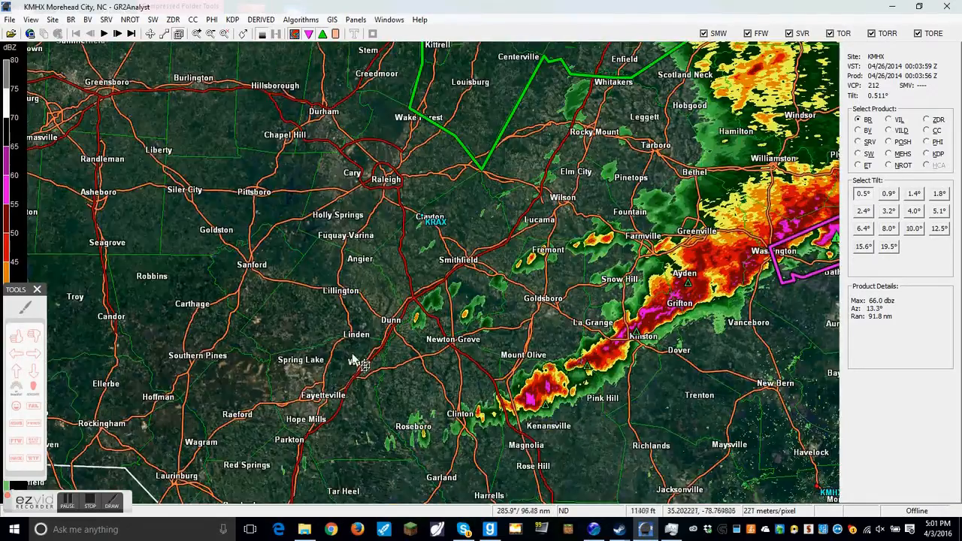
{"action": "scroll", "coordinate": [359, 362], "scroll_direction": "down", "scroll_amount": 4}
{"action": "scroll", "coordinate": [451, 380], "scroll_direction": "up", "scroll_amount": 5}
{"action": "scroll", "coordinate": [375, 342], "scroll_direction": "up", "scroll_amount": 2}
{"action": "scroll", "coordinate": [374, 336], "scroll_direction": "up", "scroll_amount": 1}
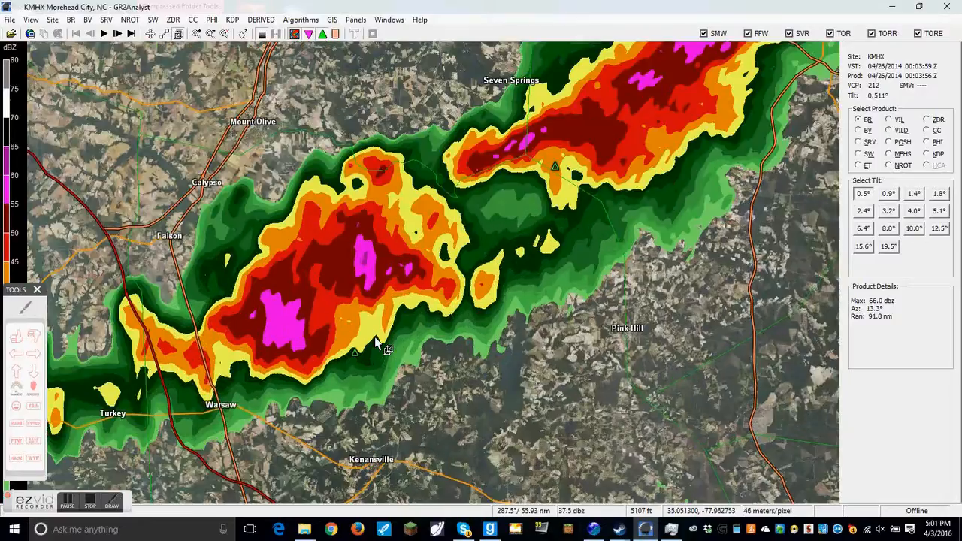
{"action": "scroll", "coordinate": [375, 338], "scroll_direction": "down", "scroll_amount": 1}
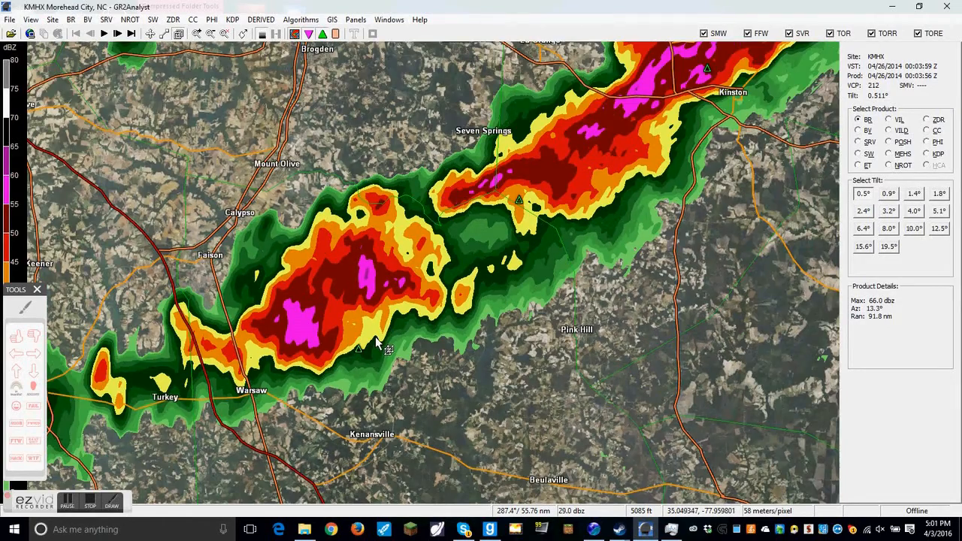
{"action": "scroll", "coordinate": [376, 339], "scroll_direction": "down", "scroll_amount": 10}
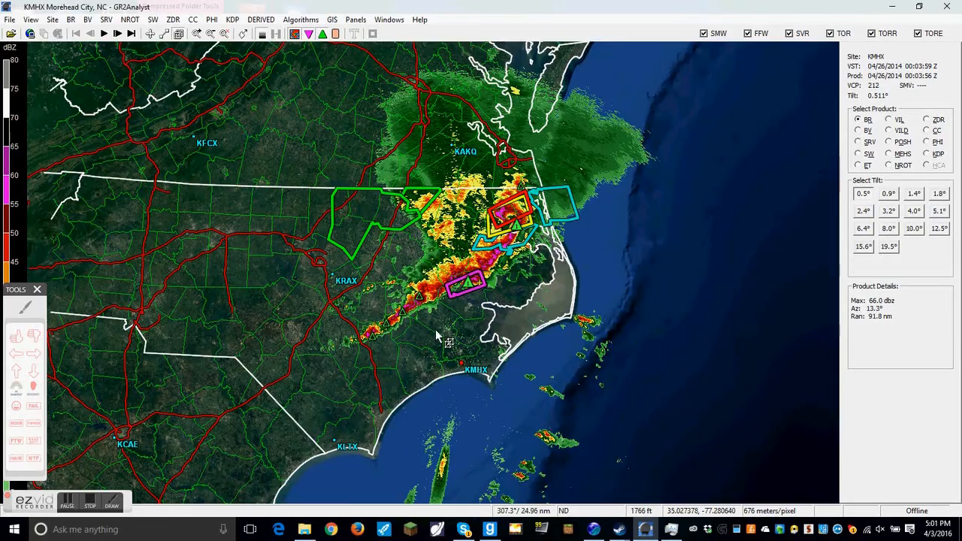
- Review base reflectivity in the Pinetown warning area and close the Volume Explorer window that opened over the map
{"action": "scroll", "coordinate": [469, 284], "scroll_direction": "up", "scroll_amount": 8}
{"action": "scroll", "coordinate": [475, 256], "scroll_direction": "down", "scroll_amount": 3}
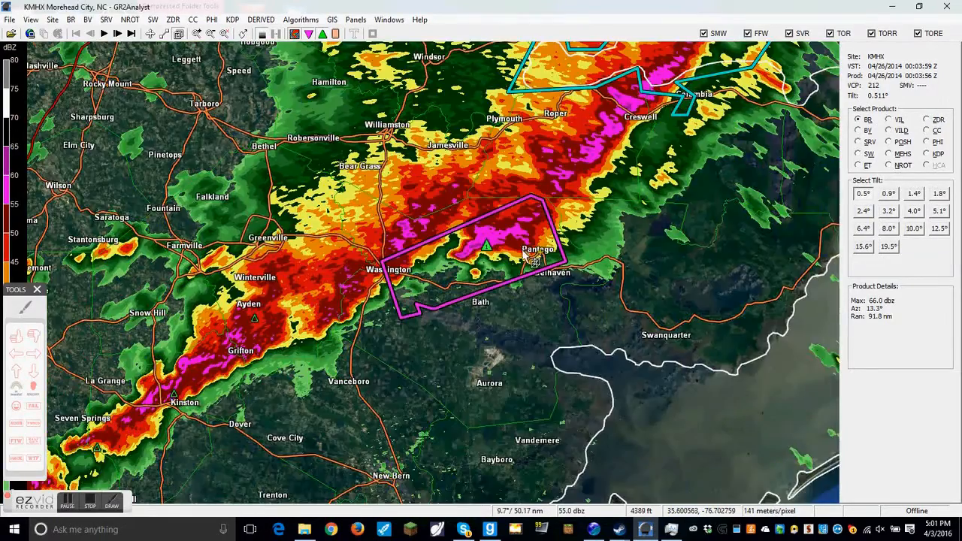
{"action": "scroll", "coordinate": [533, 258], "scroll_direction": "down", "scroll_amount": 3}
{"action": "left_click", "coordinate": [639, 186]}
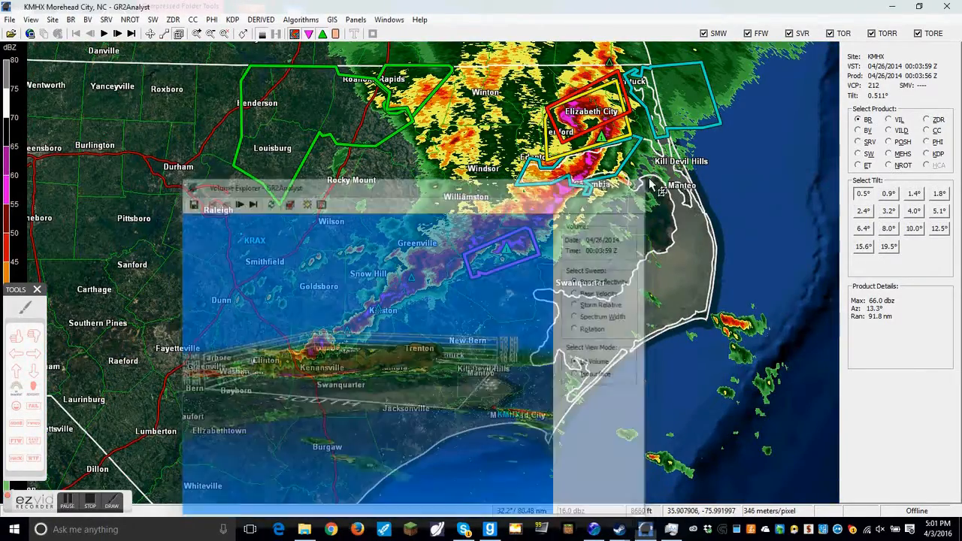
- Inspect base velocity in the Elizabeth City tornado warning, and return to base reflectivity over the full storm line
{"action": "left_click", "coordinate": [857, 131]}
{"action": "scroll", "coordinate": [617, 94], "scroll_direction": "up", "scroll_amount": 3}
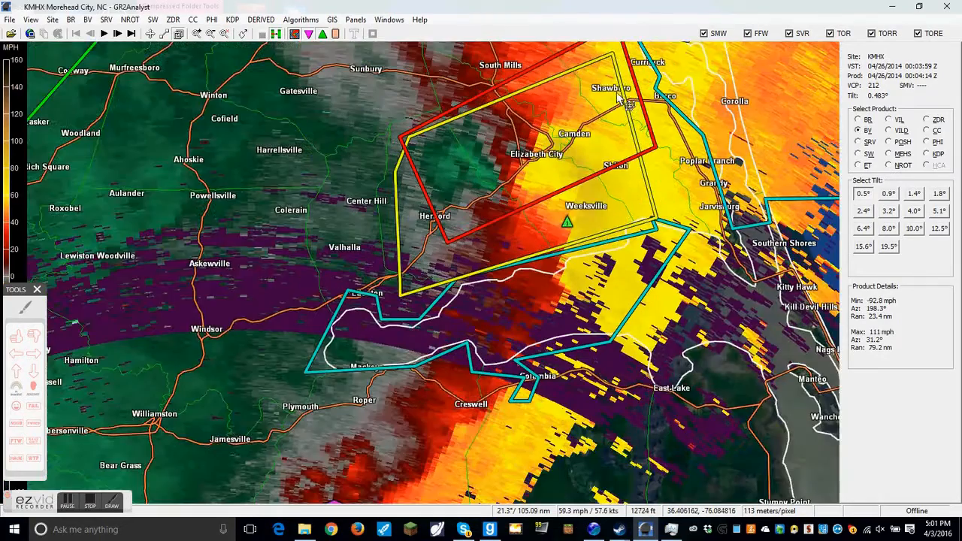
{"action": "left_click", "coordinate": [857, 121]}
{"action": "scroll", "coordinate": [449, 343], "scroll_direction": "down", "scroll_amount": 6}
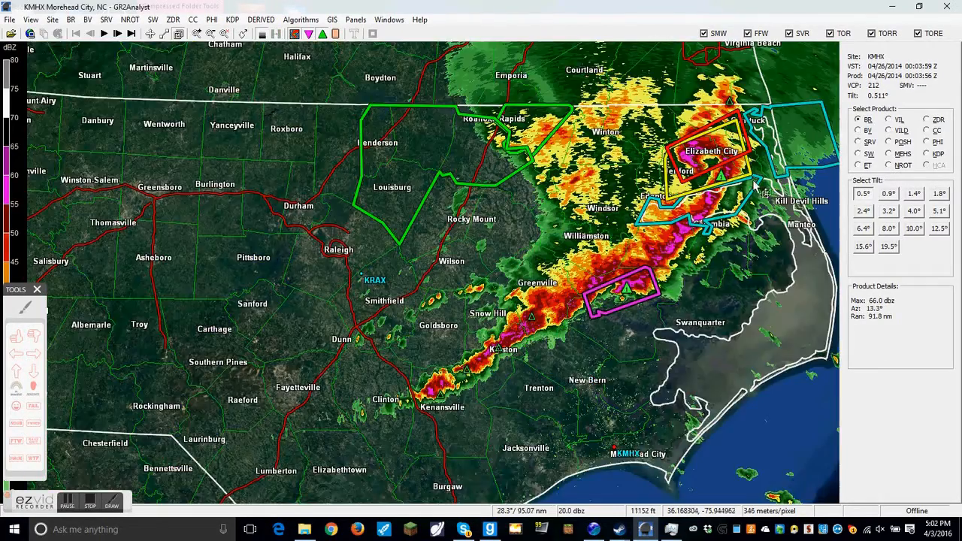
- Close the stray Volume Explorer window, switch to the pan tool, and recentre the map closely on the Pinetown warning polygon
{"action": "left_click_drag", "start_coordinate": [449, 343], "coordinate": [612, 264]}
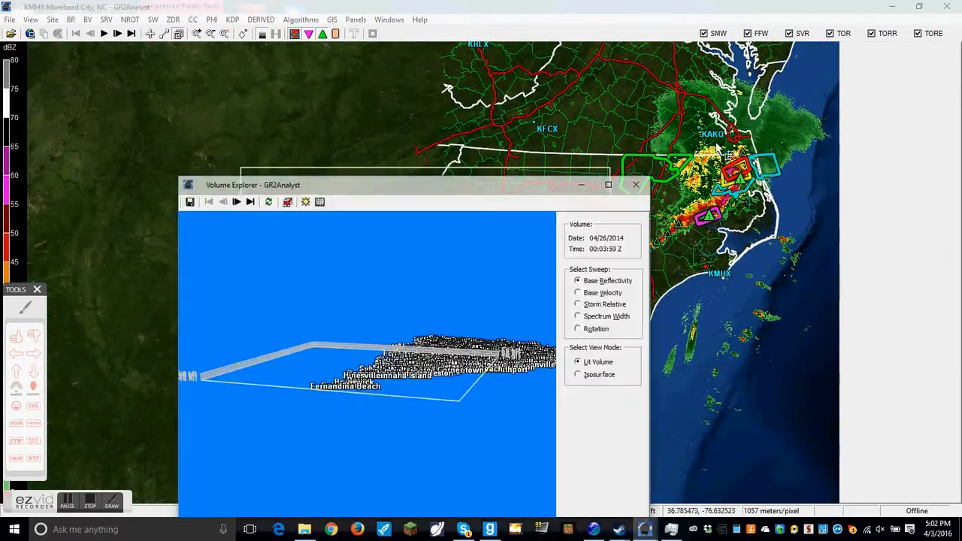
{"action": "left_click", "coordinate": [643, 188]}
{"action": "left_click", "coordinate": [150, 34]}
{"action": "left_click_drag", "start_coordinate": [415, 270], "coordinate": [546, 192]}
{"action": "left_click_drag", "start_coordinate": [719, 148], "coordinate": [265, 390]}
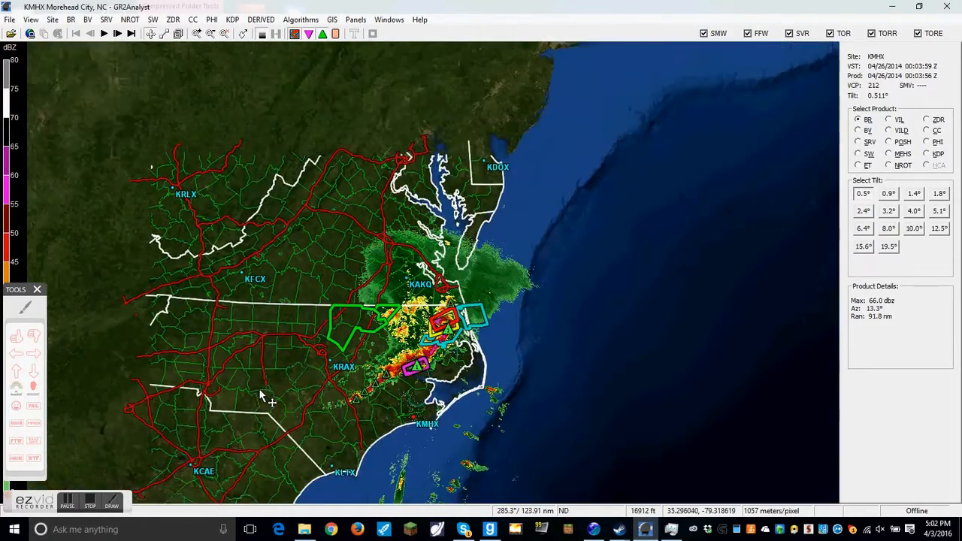
{"action": "scroll", "coordinate": [381, 389], "scroll_direction": "up", "scroll_amount": 6}
{"action": "scroll", "coordinate": [405, 392], "scroll_direction": "up", "scroll_amount": 5}
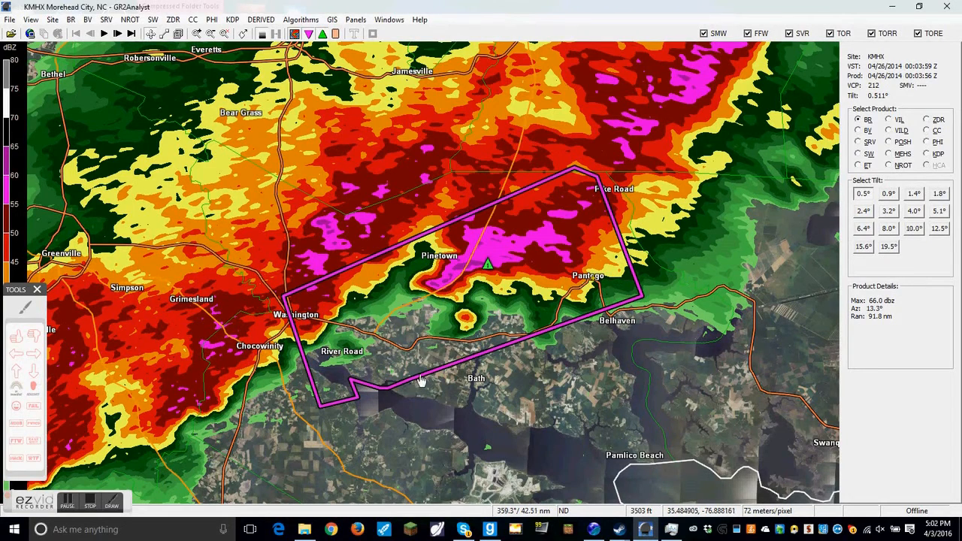
- Stamp a red thumbs-up symbol on the map just west of Bath with the drawing tools
{"action": "left_click", "coordinate": [34, 388]}
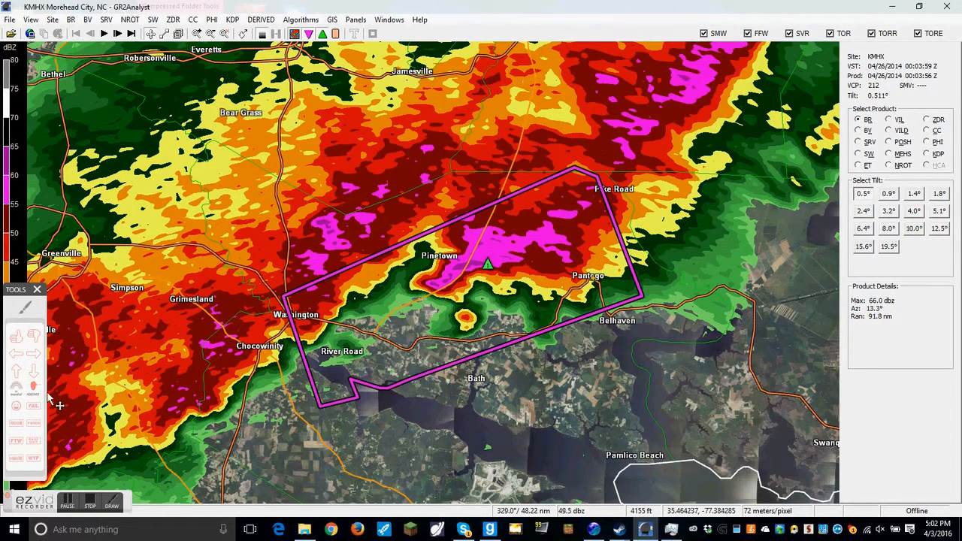
{"action": "left_click", "coordinate": [15, 337]}
{"action": "left_click_drag", "start_coordinate": [390, 353], "coordinate": [478, 442]}
{"action": "right_click", "coordinate": [255, 442]}
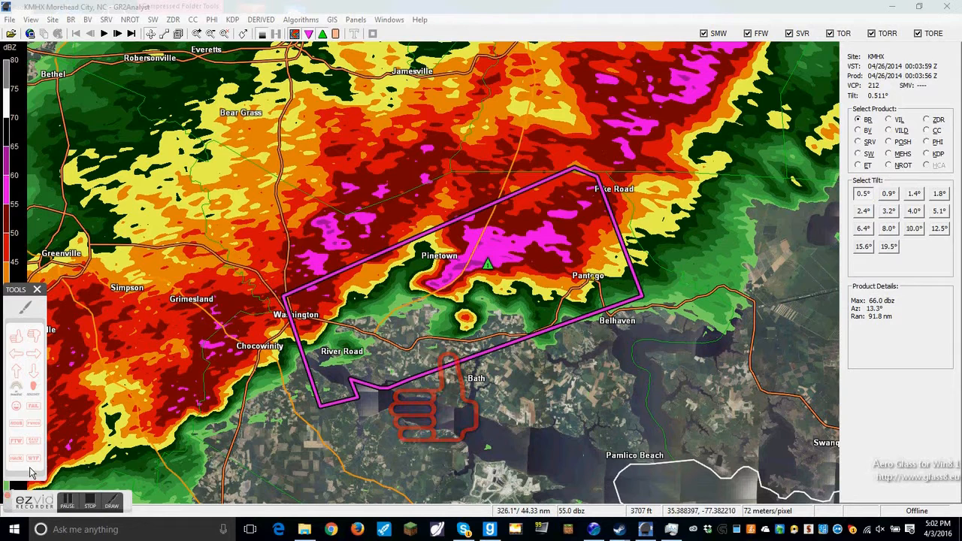
- Handwrite "Subscribe" in red beside the thumbs-up symbol and draw a slanted line above it
{"action": "left_click", "coordinate": [27, 309]}
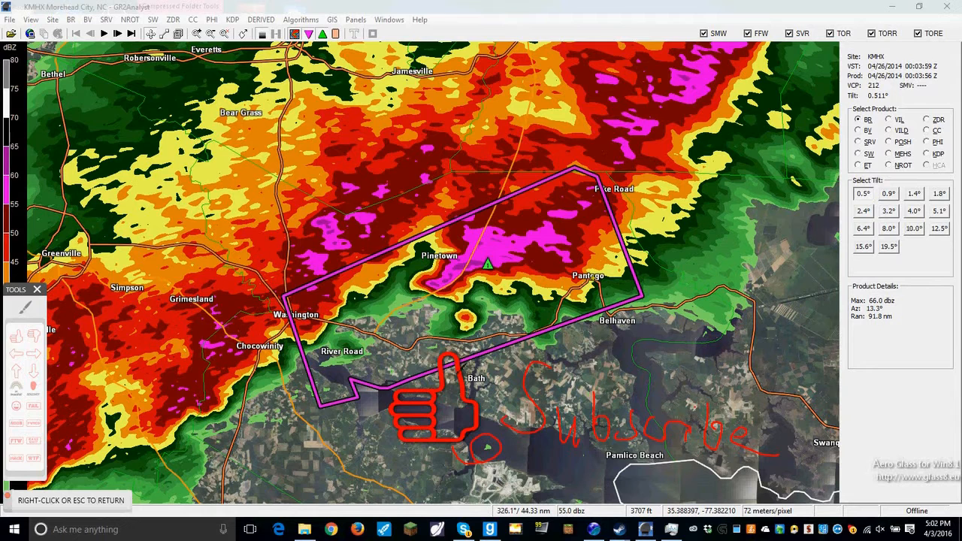
{"action": "left_click_drag", "start_coordinate": [480, 297], "coordinate": [547, 277]}
{"action": "right_click", "coordinate": [556, 348]}
- Compare NROT with base velocity in a close view of the rotation southeast of Pinetown, finishing on BV
{"action": "scroll", "coordinate": [525, 308], "scroll_direction": "up", "scroll_amount": 2}
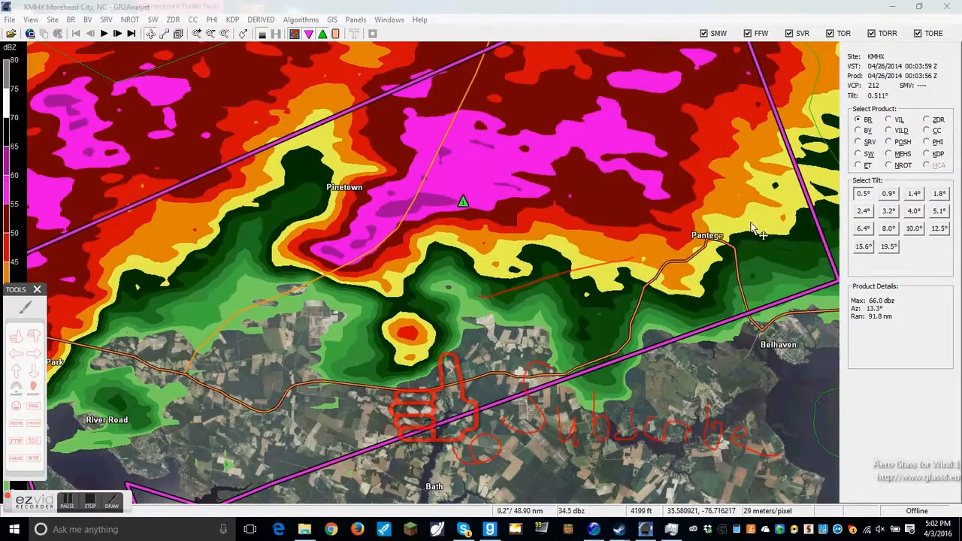
{"action": "left_click", "coordinate": [866, 130]}
{"action": "left_click", "coordinate": [888, 165]}
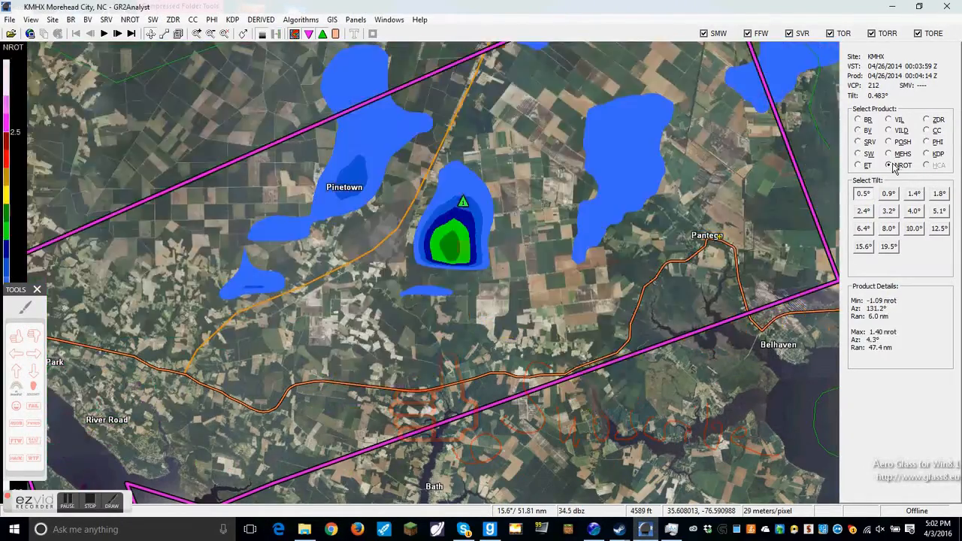
{"action": "left_click", "coordinate": [866, 131]}
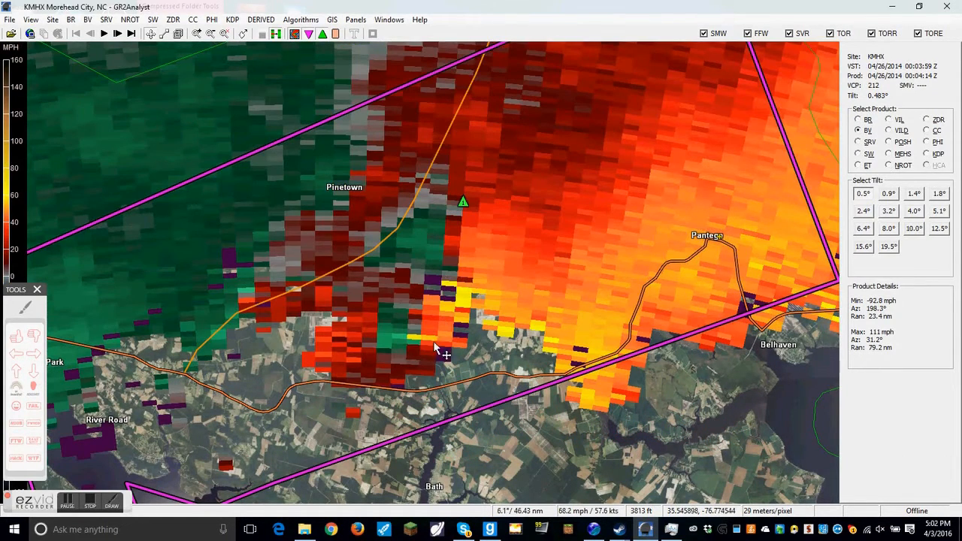
{"action": "scroll", "coordinate": [355, 297], "scroll_direction": "down", "scroll_amount": 2}
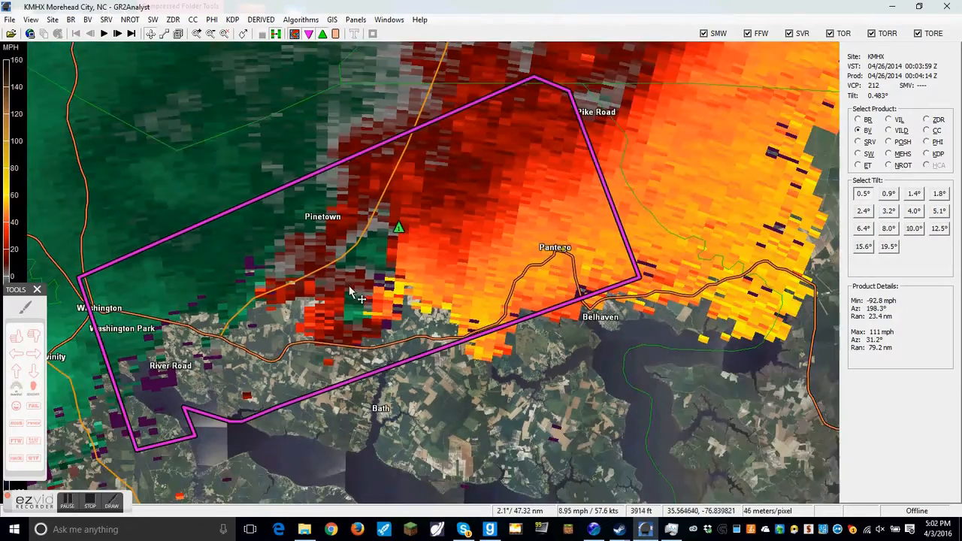
{"action": "scroll", "coordinate": [356, 295], "scroll_direction": "up", "scroll_amount": 3}
- Compare base reflectivity with base velocity in the storms between Faison and Seven Springs, finishing on BR
{"action": "left_click", "coordinate": [867, 120]}
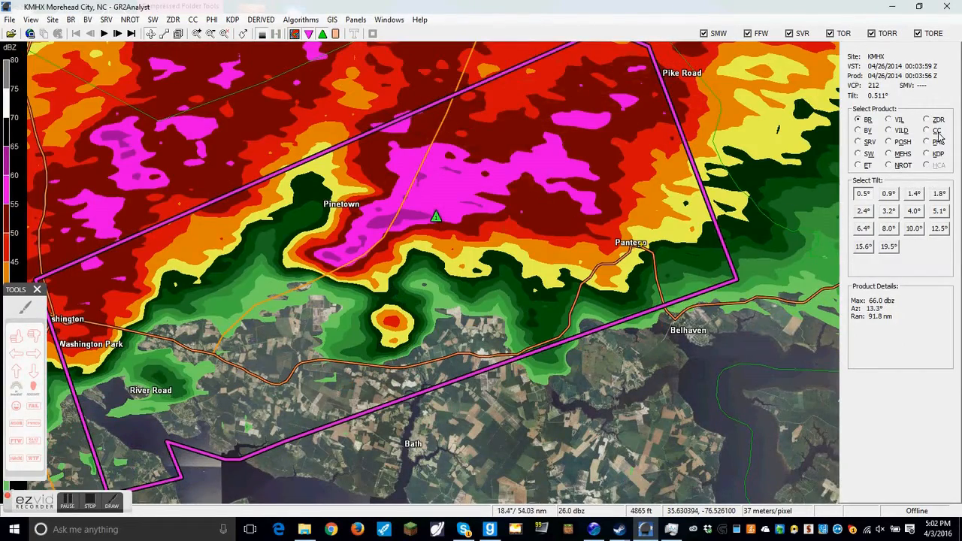
{"action": "scroll", "coordinate": [702, 213], "scroll_direction": "down", "scroll_amount": 3}
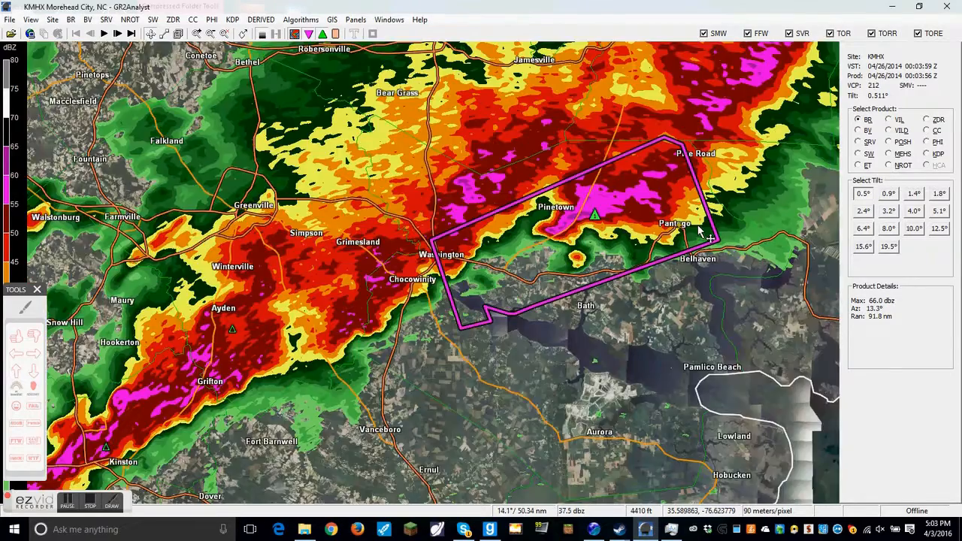
{"action": "scroll", "coordinate": [188, 438], "scroll_direction": "up", "scroll_amount": 6}
{"action": "scroll", "coordinate": [448, 323], "scroll_direction": "down", "scroll_amount": 7}
{"action": "scroll", "coordinate": [339, 404], "scroll_direction": "up", "scroll_amount": 6}
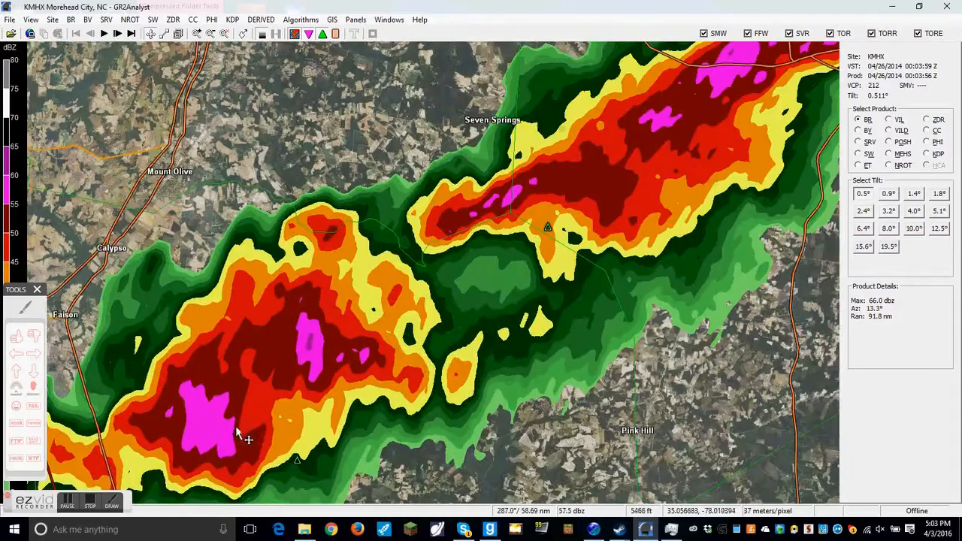
{"action": "left_click", "coordinate": [864, 133]}
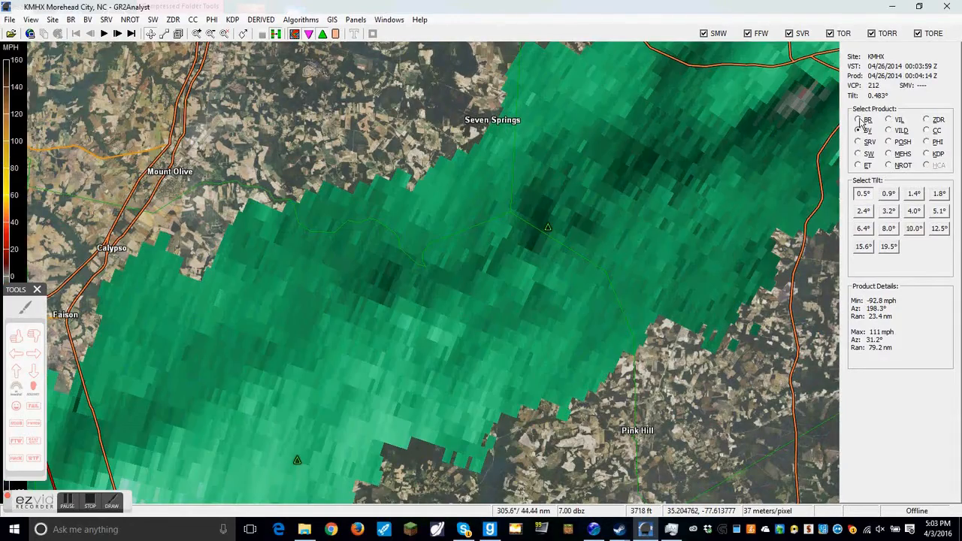
{"action": "left_click", "coordinate": [863, 120]}
- Check base velocity against base reflectivity in a close view of the storm just west of Kinston, finishing on BR
{"action": "scroll", "coordinate": [535, 256], "scroll_direction": "down", "scroll_amount": 5}
{"action": "scroll", "coordinate": [535, 255], "scroll_direction": "up", "scroll_amount": 2}
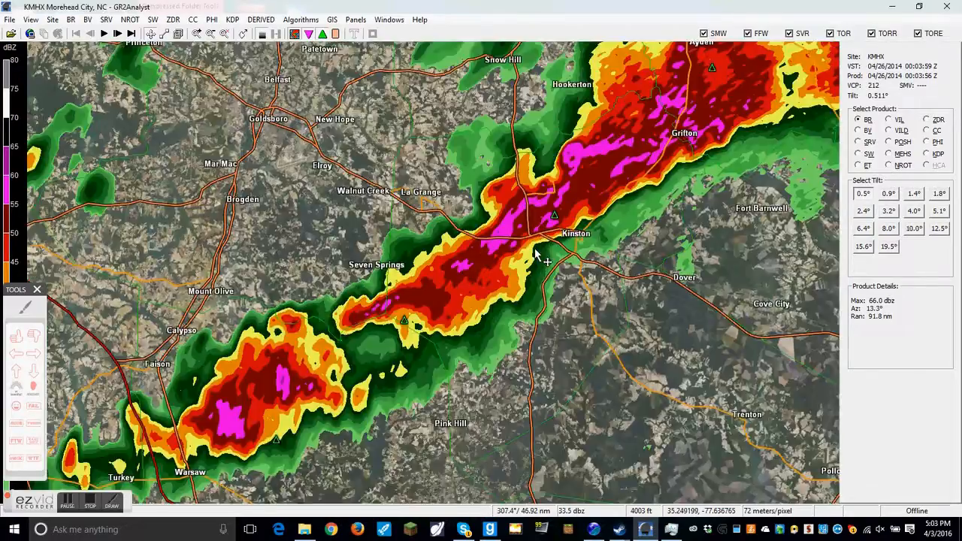
{"action": "scroll", "coordinate": [538, 251], "scroll_direction": "up", "scroll_amount": 7}
{"action": "left_click", "coordinate": [857, 131]}
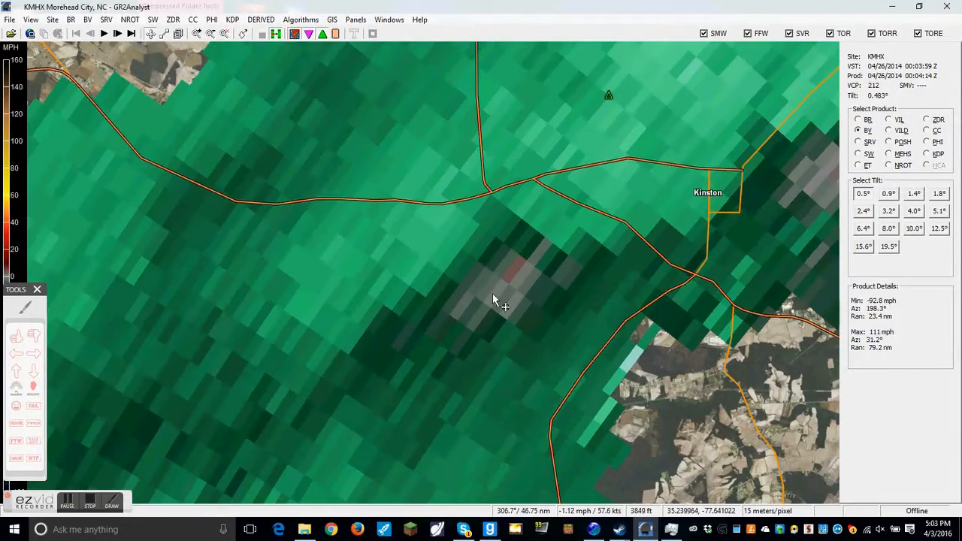
{"action": "left_click", "coordinate": [862, 121]}
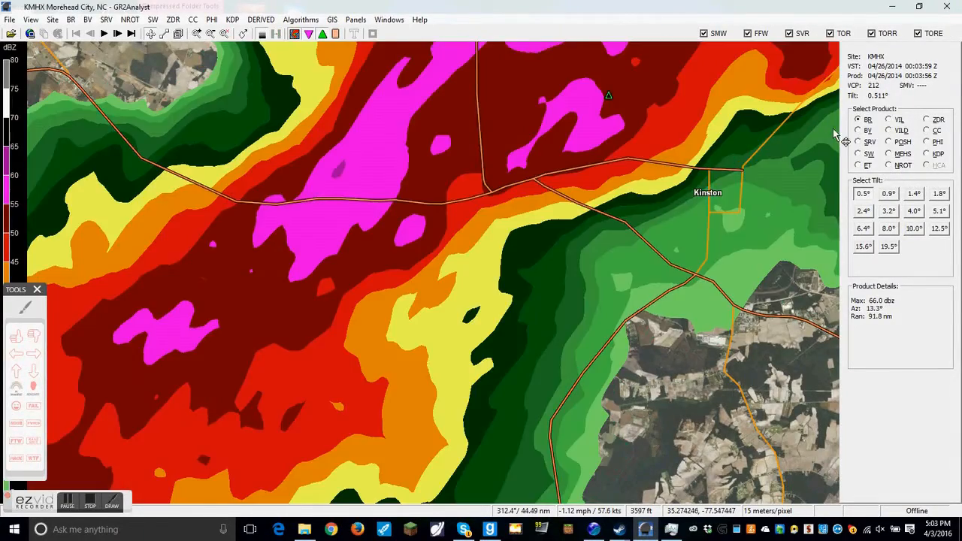
- Examine base velocity at close range in the rotation southeast of Pinetown and in the surrounding warning area
{"action": "scroll", "coordinate": [567, 333], "scroll_direction": "down", "scroll_amount": 10}
{"action": "left_click_drag", "start_coordinate": [571, 301], "coordinate": [460, 419]}
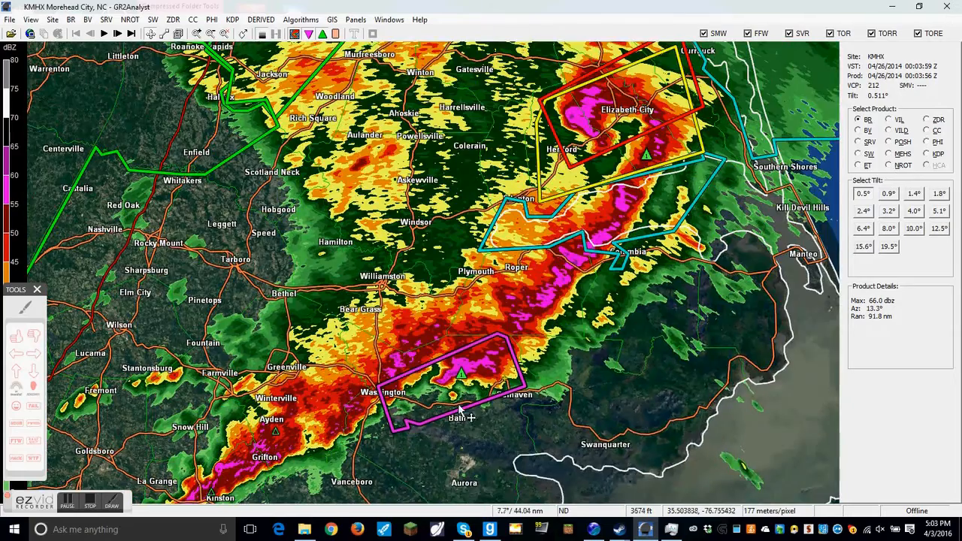
{"action": "scroll", "coordinate": [461, 418], "scroll_direction": "up", "scroll_amount": 6}
{"action": "scroll", "coordinate": [430, 293], "scroll_direction": "up", "scroll_amount": 3}
{"action": "scroll", "coordinate": [429, 293], "scroll_direction": "up", "scroll_amount": 1}
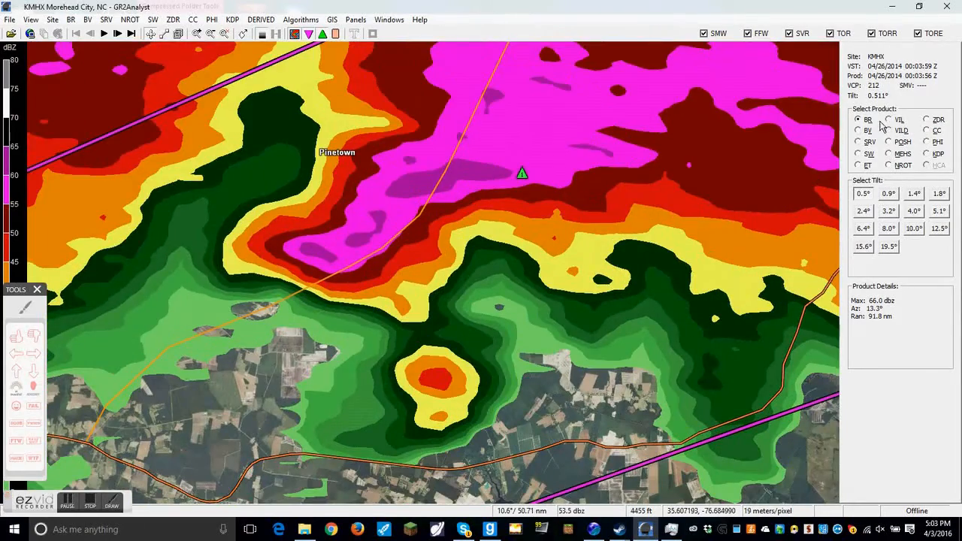
{"action": "left_click", "coordinate": [859, 130]}
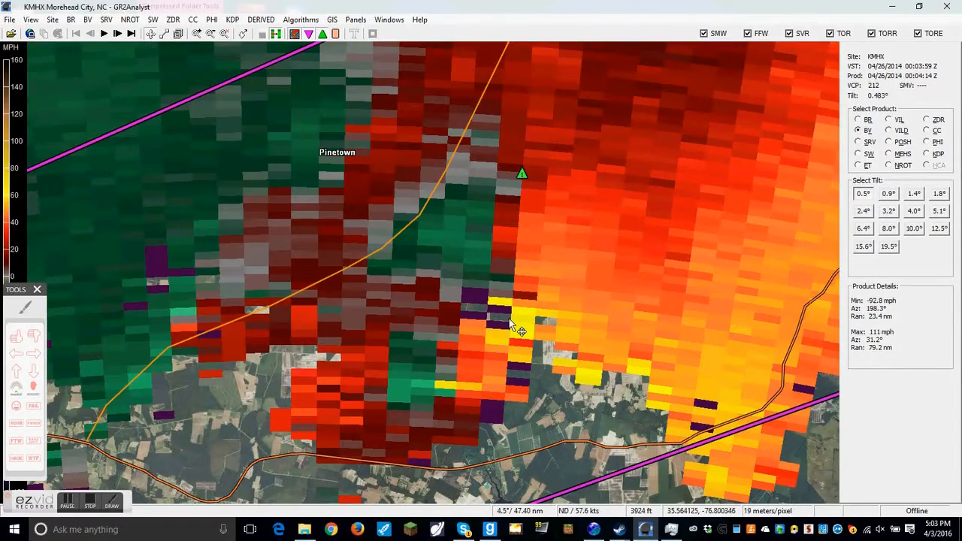
{"action": "scroll", "coordinate": [511, 321], "scroll_direction": "up", "scroll_amount": 4}
{"action": "scroll", "coordinate": [417, 390], "scroll_direction": "down", "scroll_amount": 3}
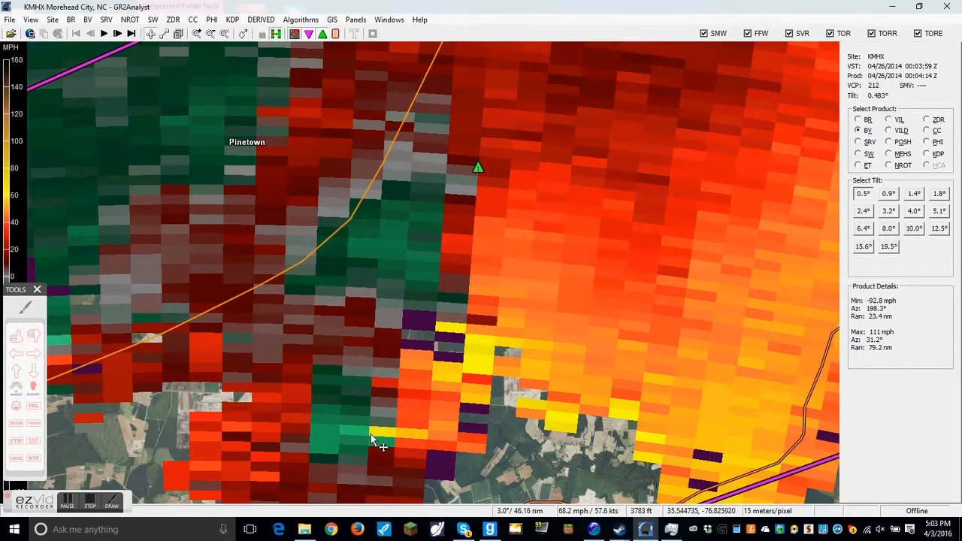
{"action": "scroll", "coordinate": [371, 438], "scroll_direction": "down", "scroll_amount": 5}
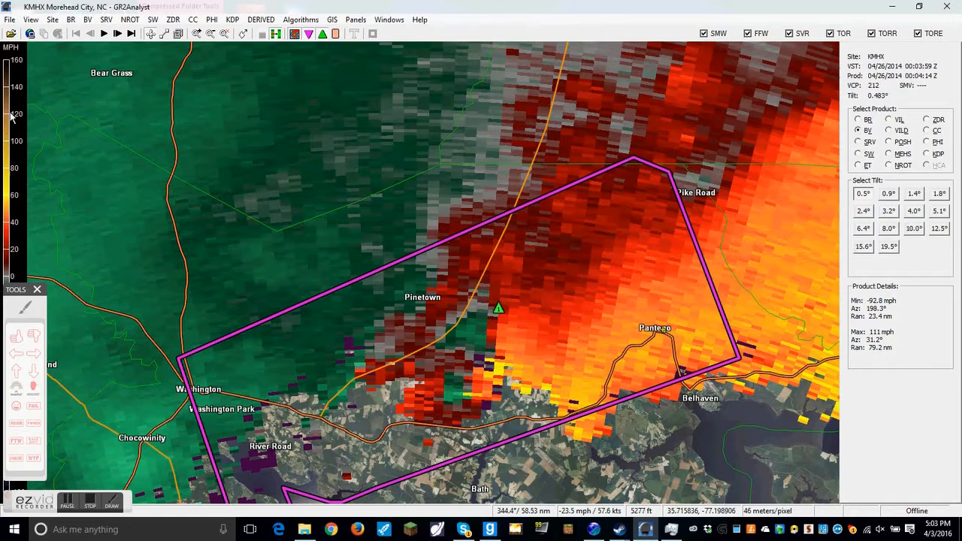
{"action": "scroll", "coordinate": [449, 416], "scroll_direction": "up", "scroll_amount": 7}
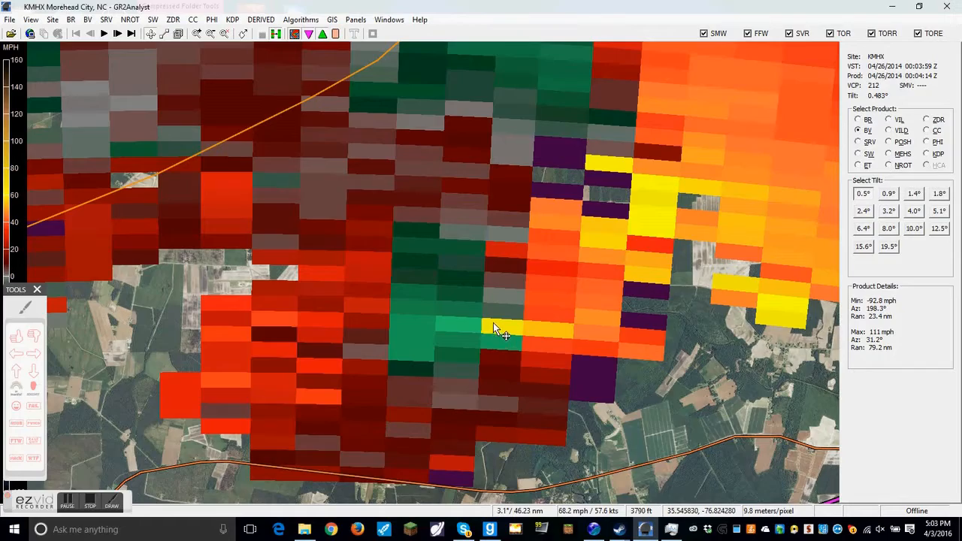
{"action": "scroll", "coordinate": [492, 322], "scroll_direction": "down", "scroll_amount": 7}
{"action": "scroll", "coordinate": [493, 322], "scroll_direction": "down", "scroll_amount": 2}
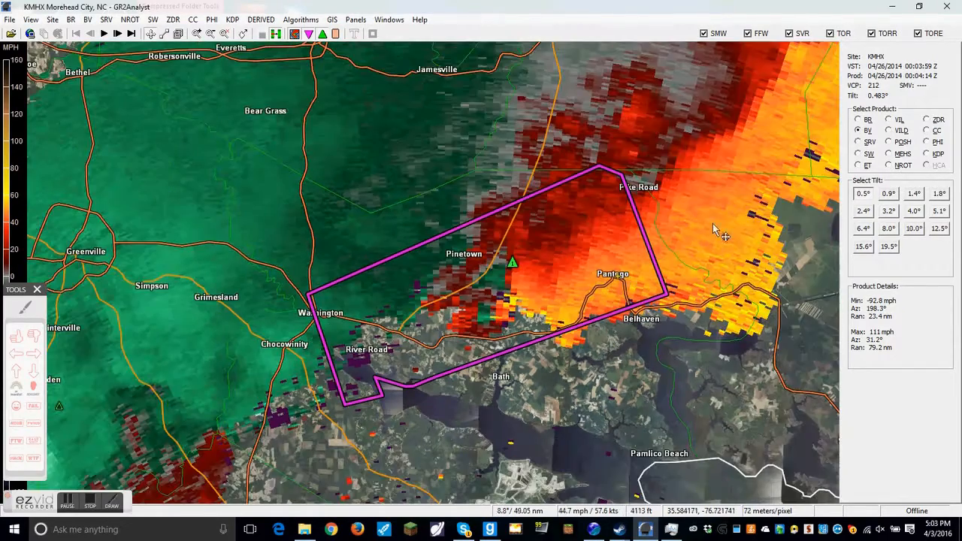
- Show NROT southeast of Pinetown, advance to the 00:13:22 Z volume, and inspect the triangle marker's details near Pantego
{"action": "left_click", "coordinate": [888, 165]}
{"action": "scroll", "coordinate": [604, 290], "scroll_direction": "up", "scroll_amount": 3}
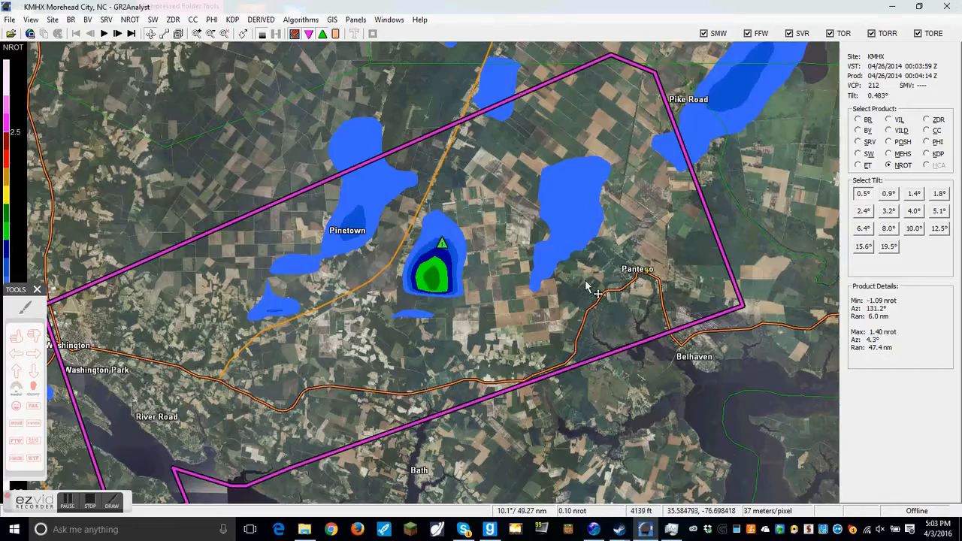
{"action": "left_click", "coordinate": [118, 34]}
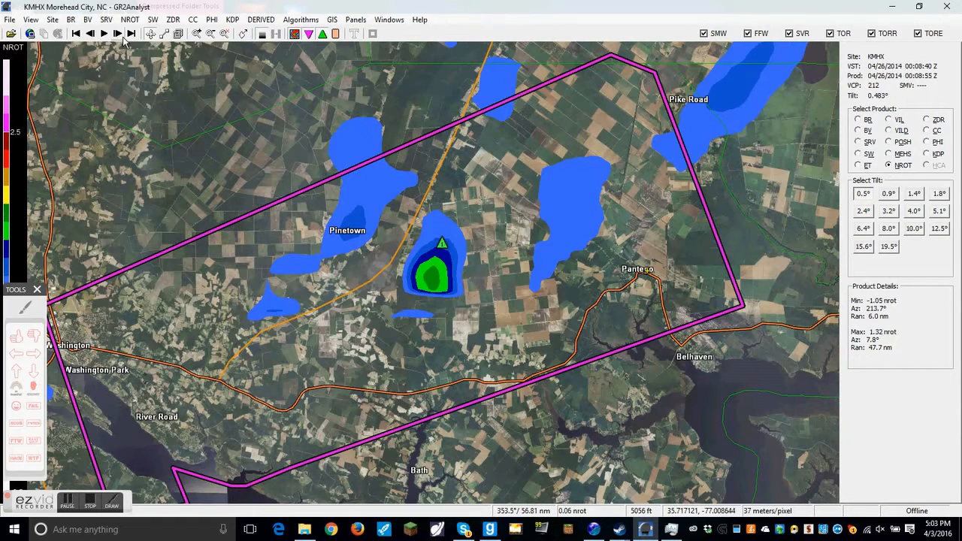
{"action": "left_click", "coordinate": [118, 34]}
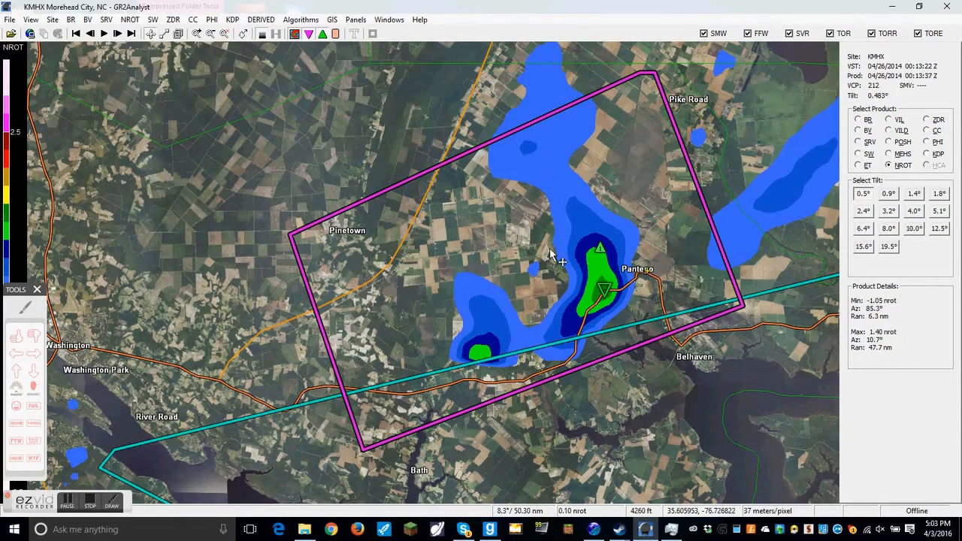
{"action": "mouse_move", "coordinate": [604, 287]}
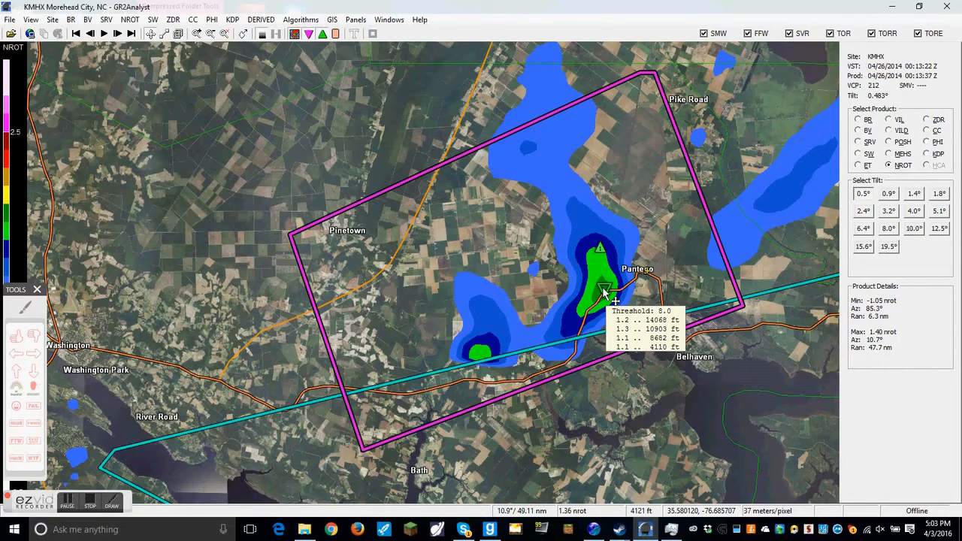
{"action": "scroll", "coordinate": [685, 263], "scroll_direction": "up", "scroll_amount": 2}
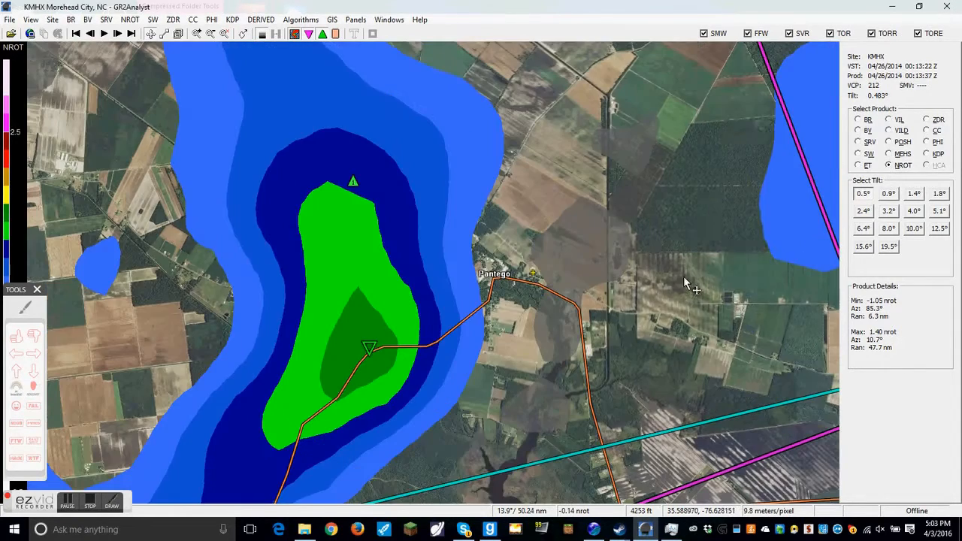
- Compare base reflectivity, correlation coefficient and base velocity around Pantego at 00:13:22 Z, finishing on BR
{"action": "left_click", "coordinate": [858, 120]}
{"action": "scroll", "coordinate": [552, 284], "scroll_direction": "down", "scroll_amount": 2}
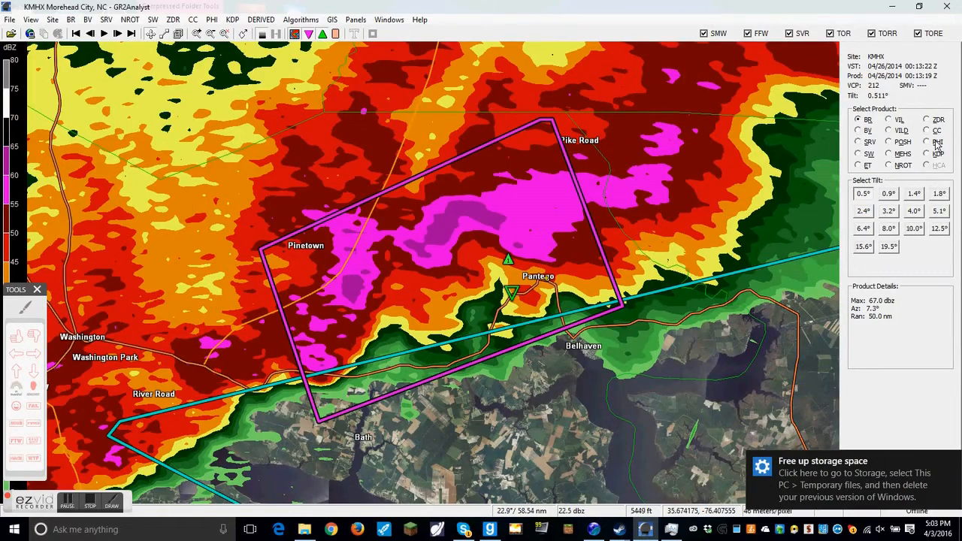
{"action": "left_click", "coordinate": [934, 132]}
{"action": "scroll", "coordinate": [523, 297], "scroll_direction": "up", "scroll_amount": 2}
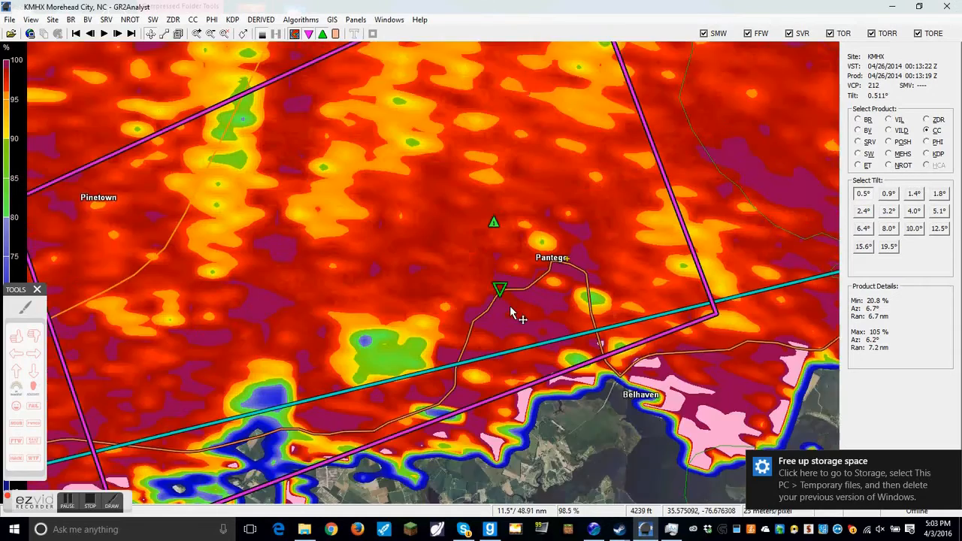
{"action": "left_click", "coordinate": [858, 131]}
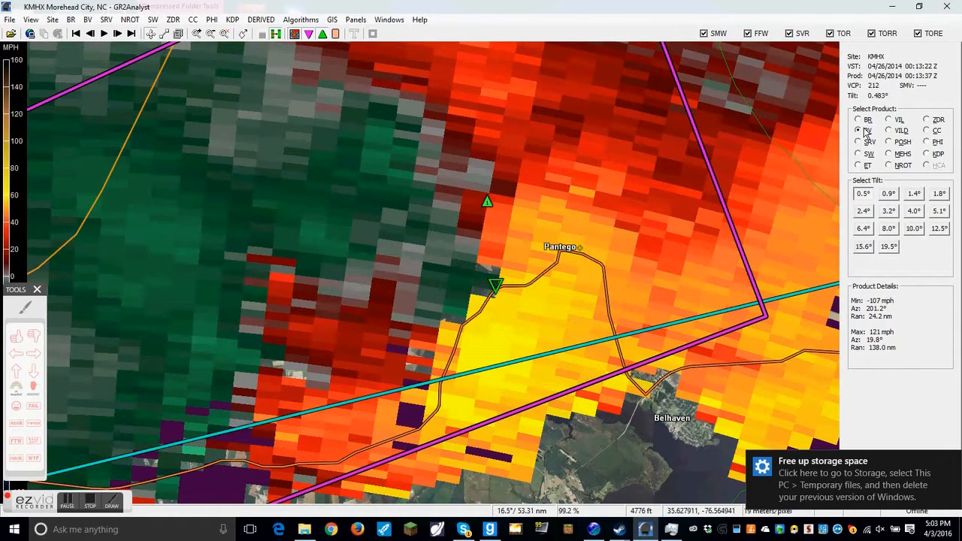
{"action": "left_click", "coordinate": [867, 120]}
{"action": "scroll", "coordinate": [714, 188], "scroll_direction": "down", "scroll_amount": 2}
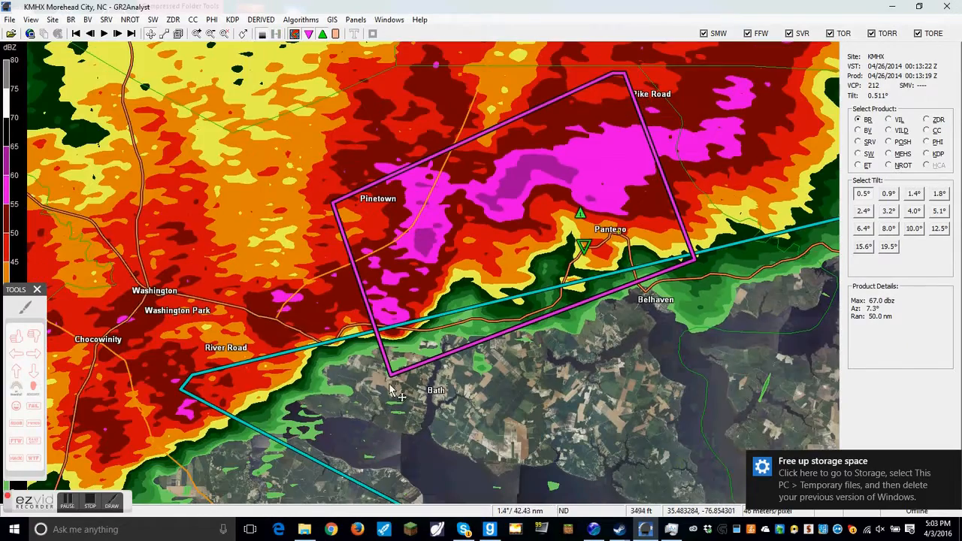
- Advance base reflectivity volume by volume to 00:36:48 Z to follow the storm line past Belhaven
{"action": "left_click", "coordinate": [120, 34]}
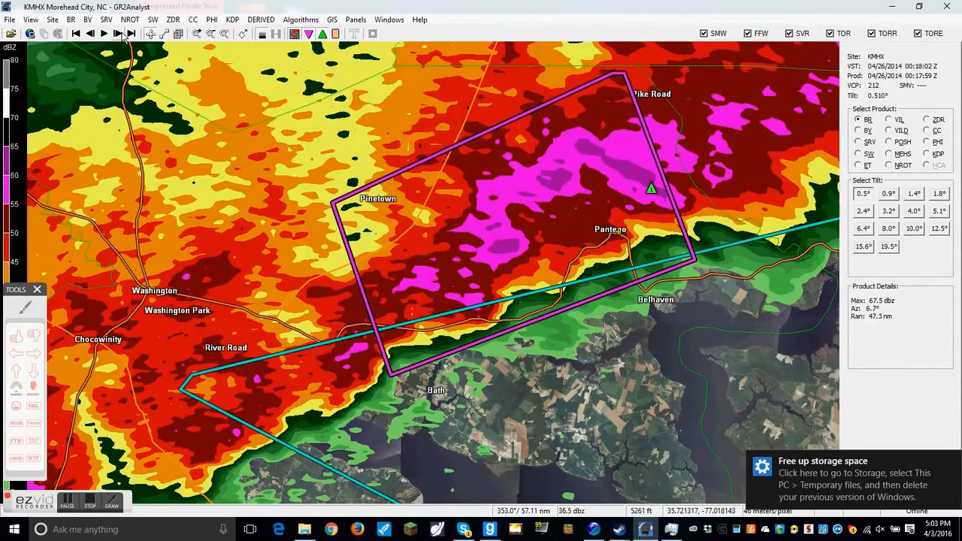
{"action": "left_click", "coordinate": [118, 34]}
{"action": "left_click", "coordinate": [119, 35]}
{"action": "left_click", "coordinate": [119, 34]}
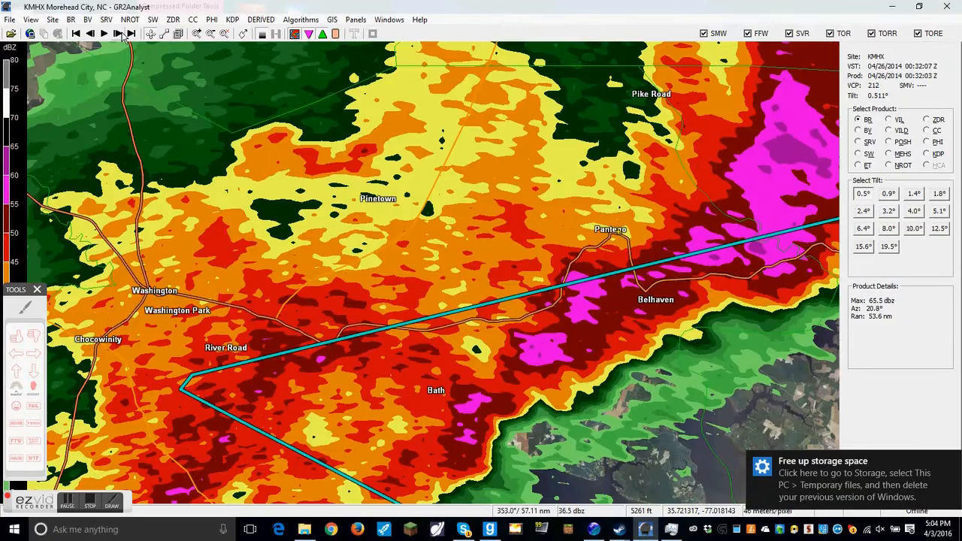
{"action": "left_click", "coordinate": [119, 35]}
{"action": "scroll", "coordinate": [422, 255], "scroll_direction": "down", "scroll_amount": 3}
{"action": "scroll", "coordinate": [418, 263], "scroll_direction": "down", "scroll_amount": 2}
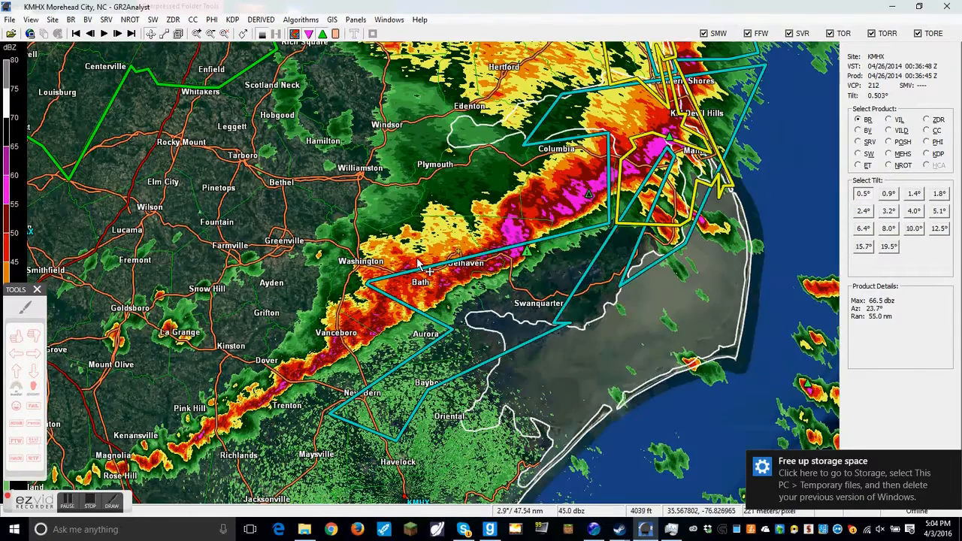
- View base velocity between Belhaven and Kilkenny, go back to the 00:08:40 Z volume, and return to base reflectivity
{"action": "scroll", "coordinate": [544, 235], "scroll_direction": "up", "scroll_amount": 6}
{"action": "left_click", "coordinate": [867, 130]}
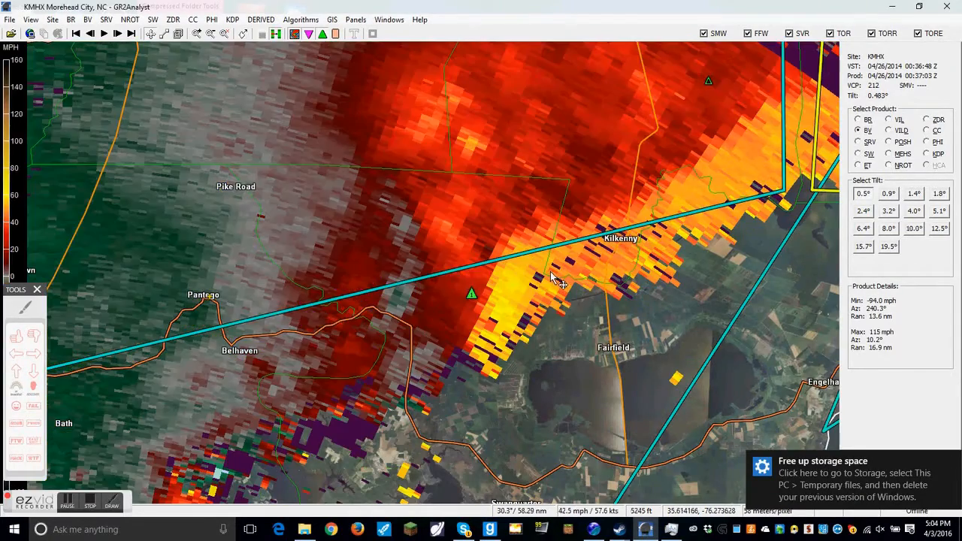
{"action": "left_click", "coordinate": [89, 34]}
{"action": "left_click", "coordinate": [89, 34]}
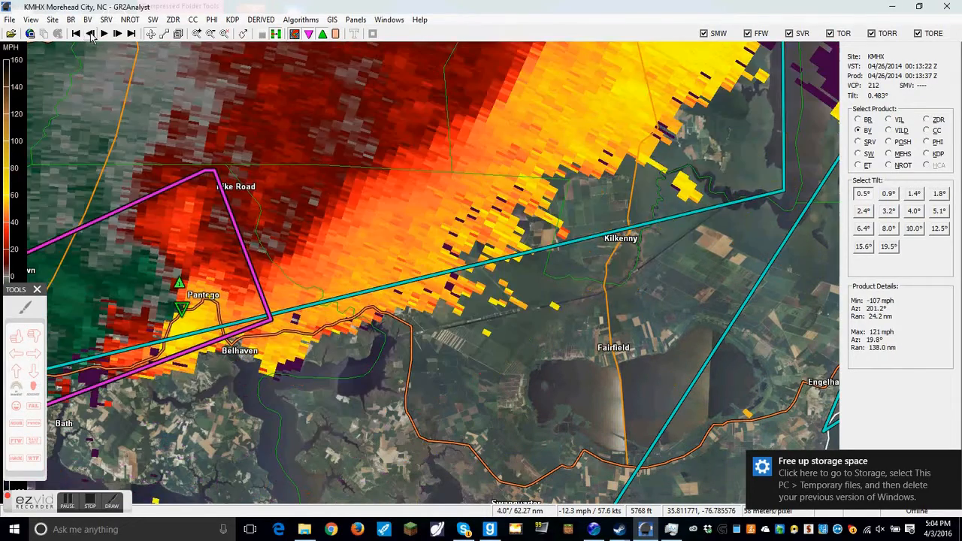
{"action": "left_click", "coordinate": [89, 34]}
{"action": "left_click", "coordinate": [867, 121]}
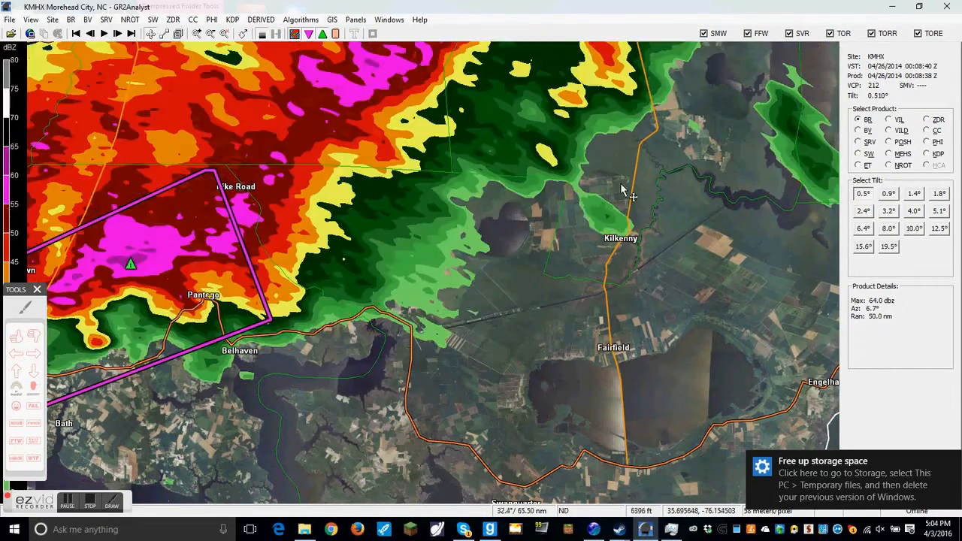
- Examine base reflectivity in the offshore cells southeast of Buxton
{"action": "scroll", "coordinate": [432, 293], "scroll_direction": "down", "scroll_amount": 3}
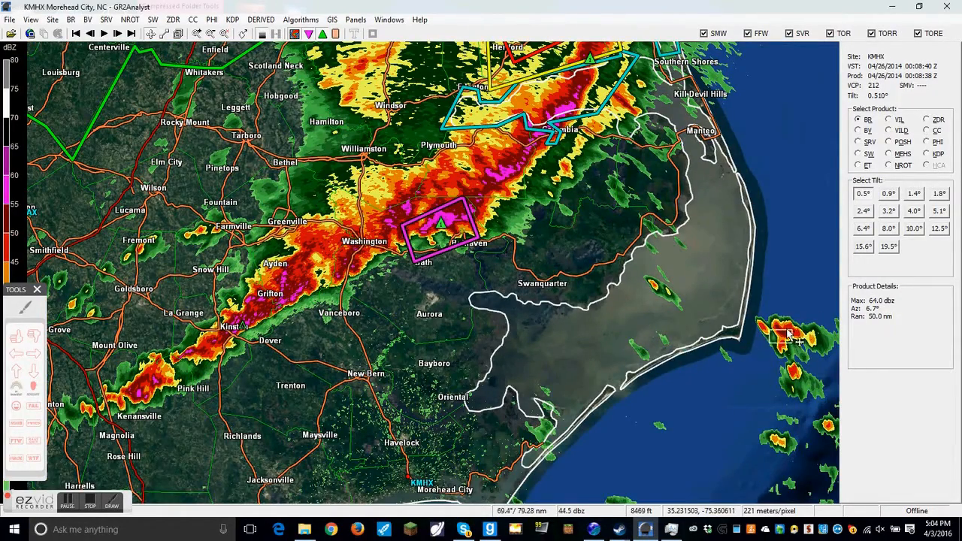
{"action": "scroll", "coordinate": [778, 337], "scroll_direction": "up", "scroll_amount": 5}
{"action": "scroll", "coordinate": [493, 285], "scroll_direction": "down", "scroll_amount": 4}
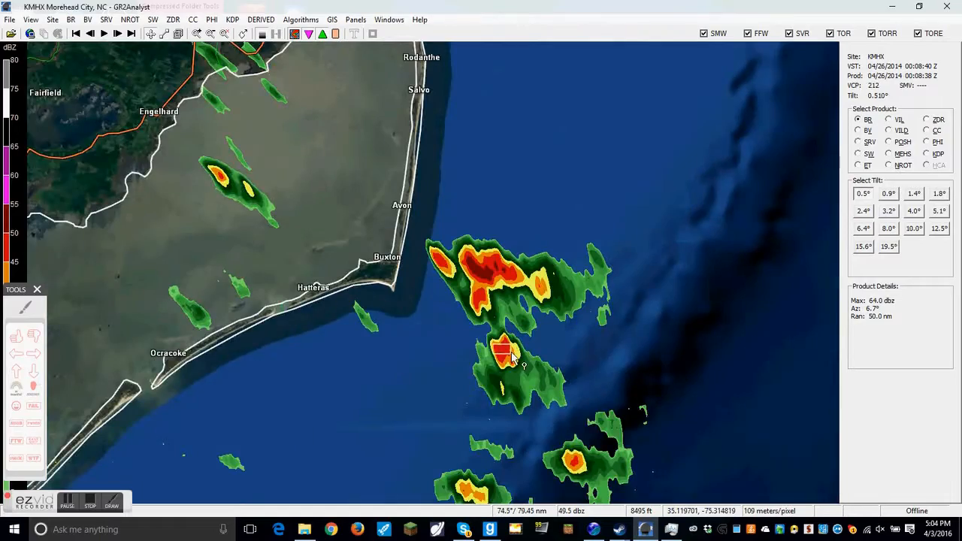
{"action": "scroll", "coordinate": [507, 351], "scroll_direction": "up", "scroll_amount": 5}
{"action": "scroll", "coordinate": [510, 349], "scroll_direction": "down", "scroll_amount": 5}
{"action": "scroll", "coordinate": [479, 318], "scroll_direction": "down", "scroll_amount": 6}
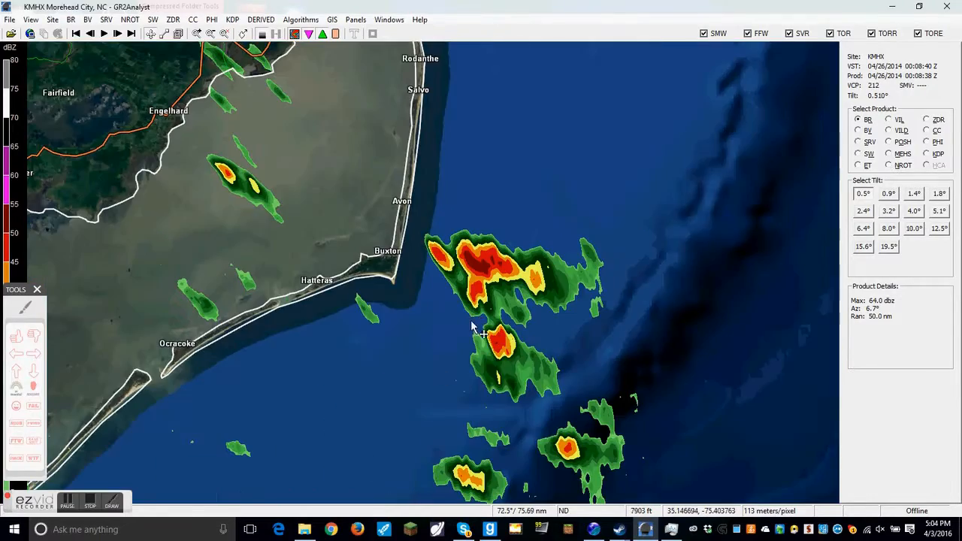
- Compare base reflectivity with base velocity in the storm between Pinetown and Pantego at 00:08:40 Z, finishing on a regional BR view
{"action": "scroll", "coordinate": [392, 300], "scroll_direction": "up", "scroll_amount": 8}
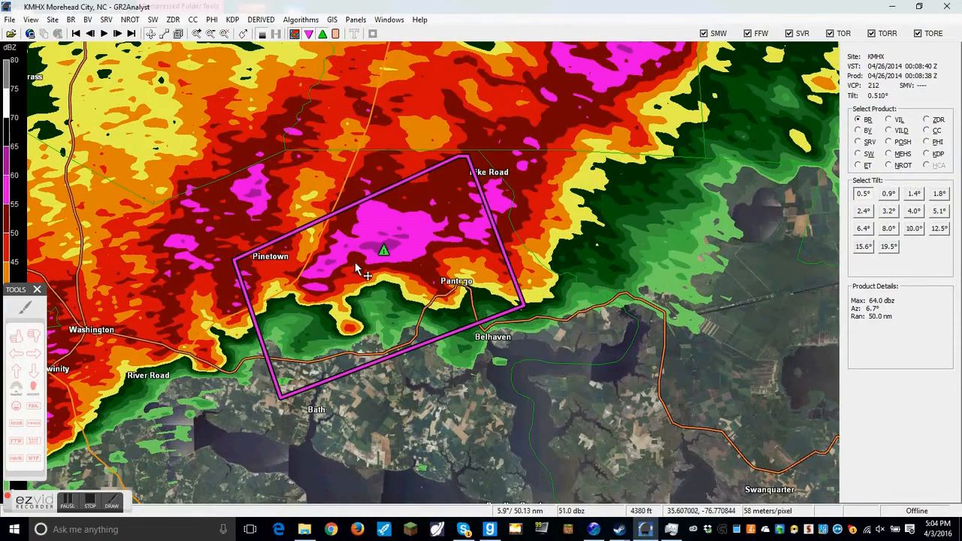
{"action": "scroll", "coordinate": [358, 254], "scroll_direction": "down", "scroll_amount": 4}
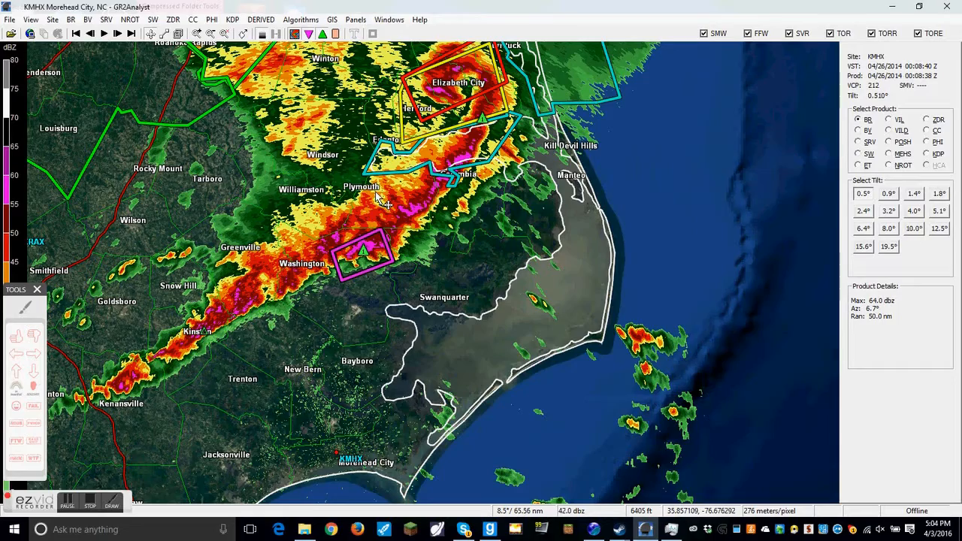
{"action": "left_click_drag", "start_coordinate": [414, 335], "coordinate": [516, 384]}
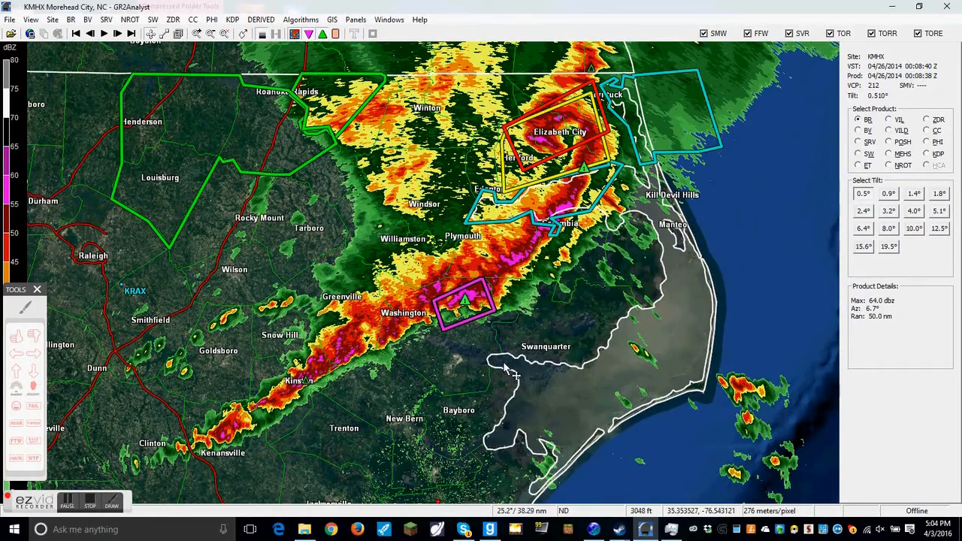
{"action": "scroll", "coordinate": [497, 343], "scroll_direction": "up", "scroll_amount": 4}
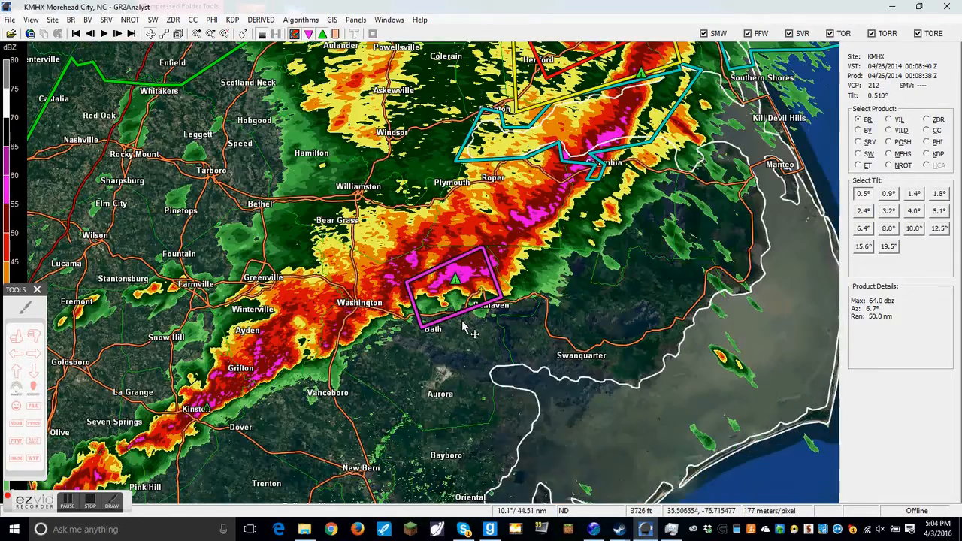
{"action": "scroll", "coordinate": [410, 359], "scroll_direction": "up", "scroll_amount": 3}
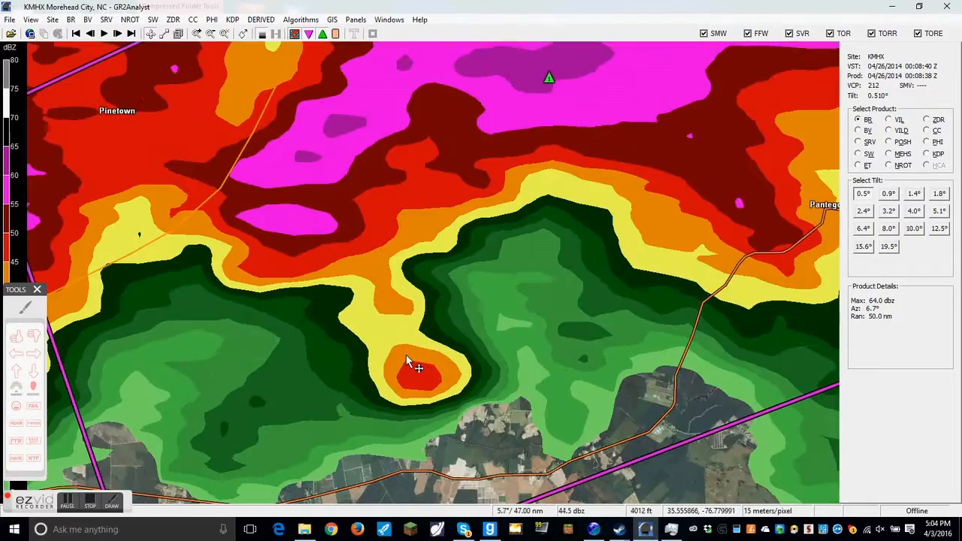
{"action": "left_click", "coordinate": [864, 131]}
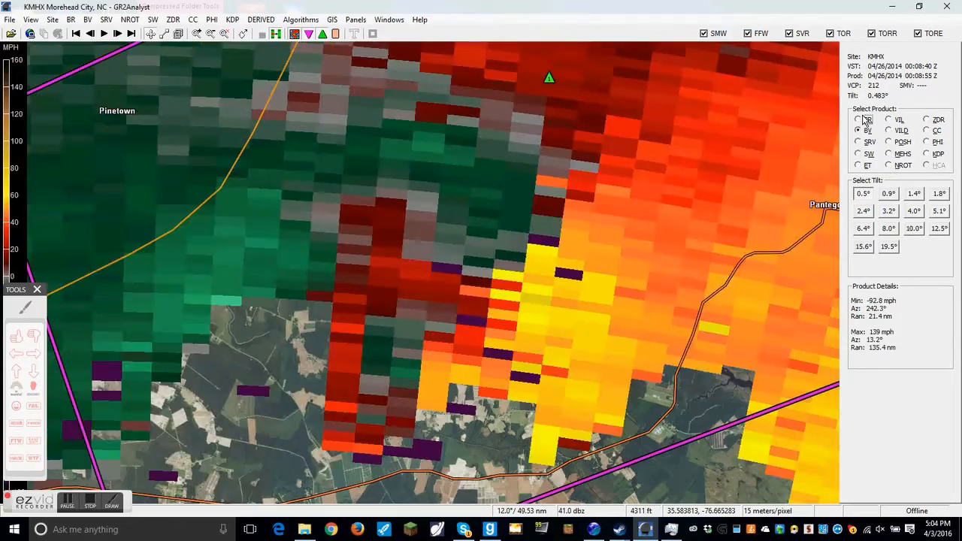
{"action": "left_click", "coordinate": [864, 120]}
{"action": "scroll", "coordinate": [415, 350], "scroll_direction": "down", "scroll_amount": 3}
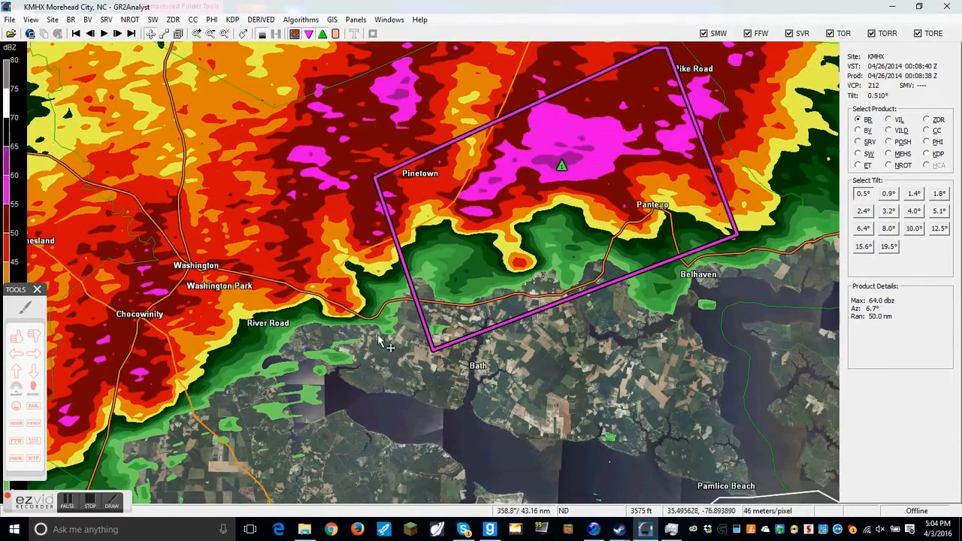
{"action": "scroll", "coordinate": [320, 287], "scroll_direction": "down", "scroll_amount": 5}
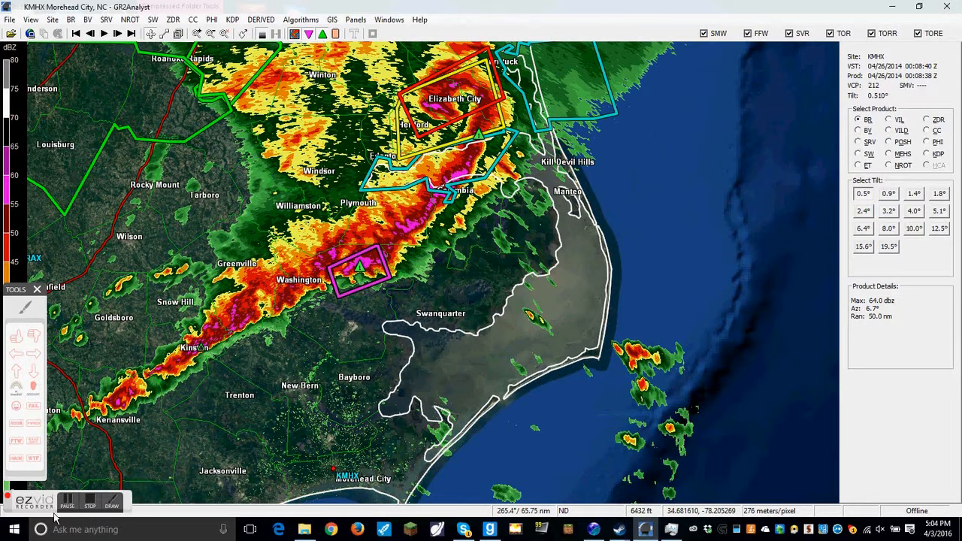
- Bring up Skype to look at the recent conversations, and return to the GR2Analyst radar map
{"action": "left_click", "coordinate": [464, 528]}
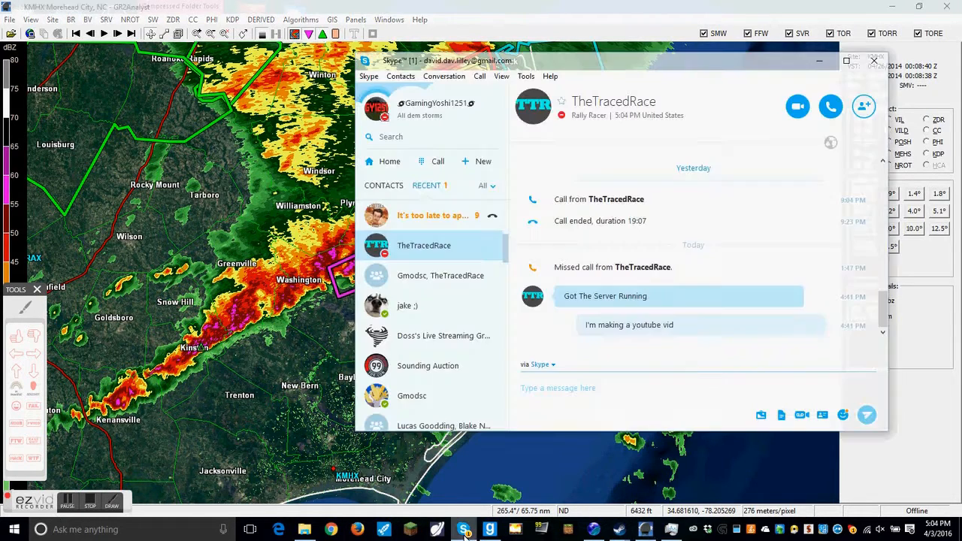
{"action": "left_click", "coordinate": [246, 391]}
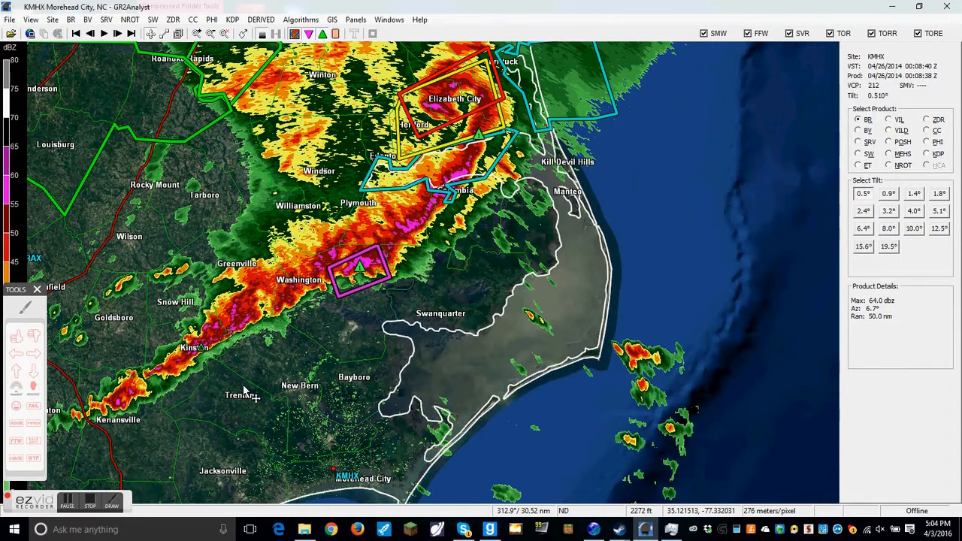